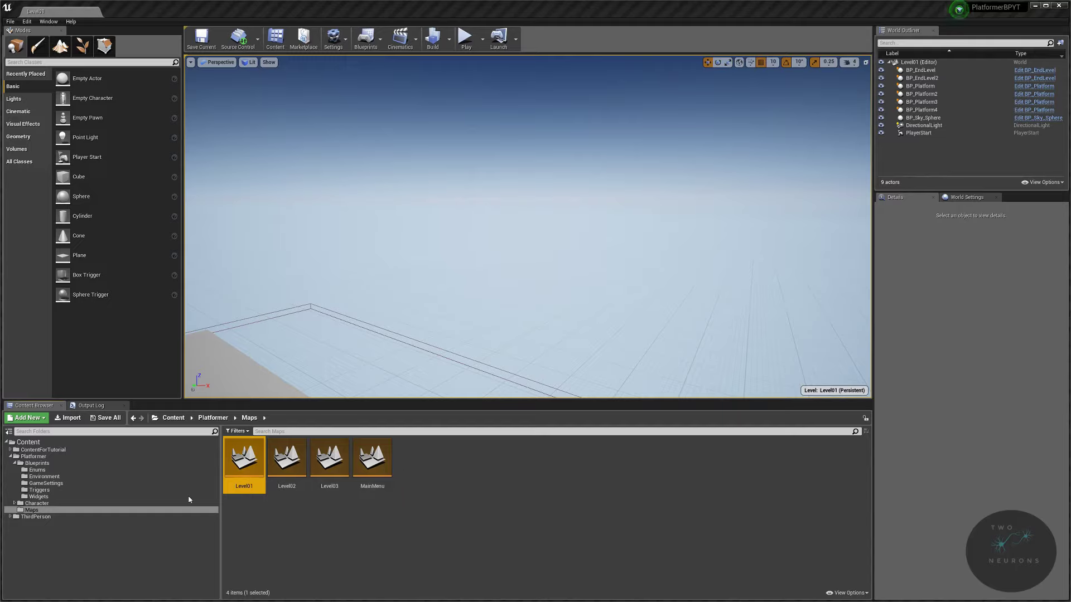
# Create a level asset named Credits in the Maps folder, then open and save it.
pyautogui.rightClick(434, 488)
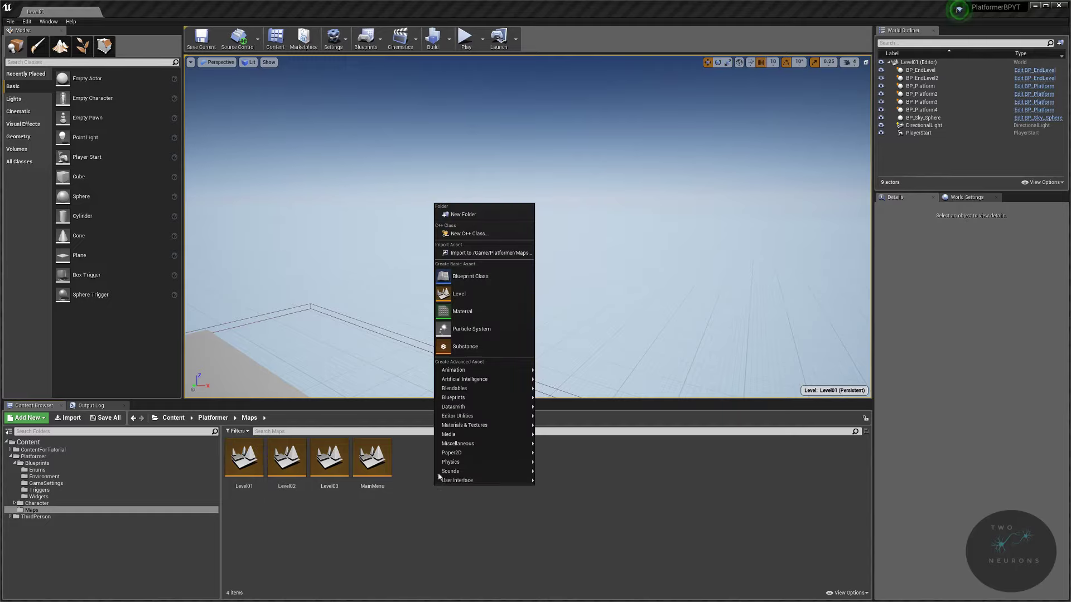
pyautogui.click(468, 294)
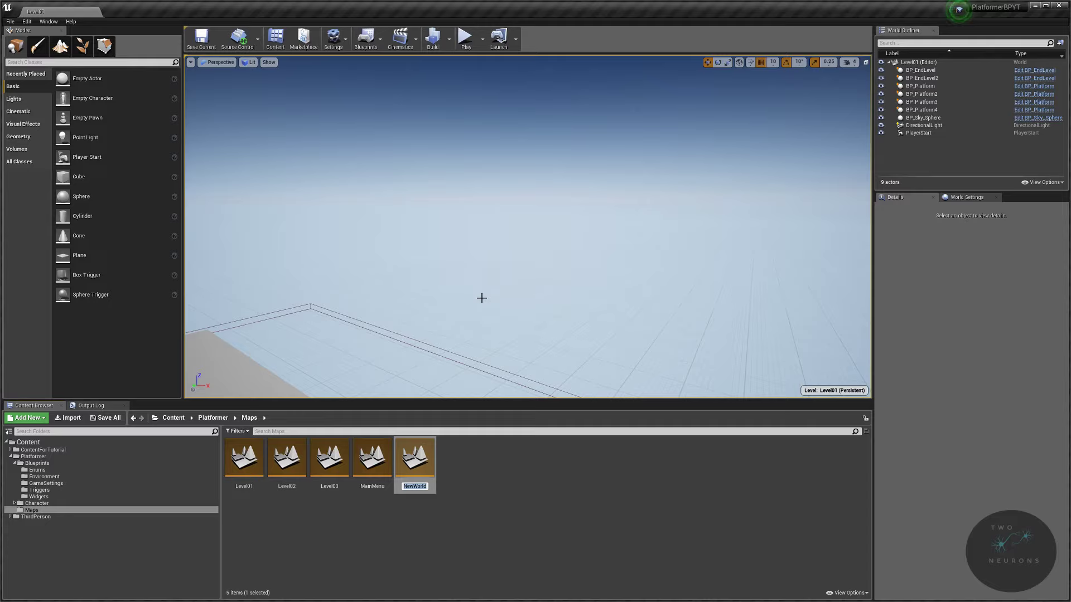
pyautogui.write('Credits')
pyautogui.press('Return')
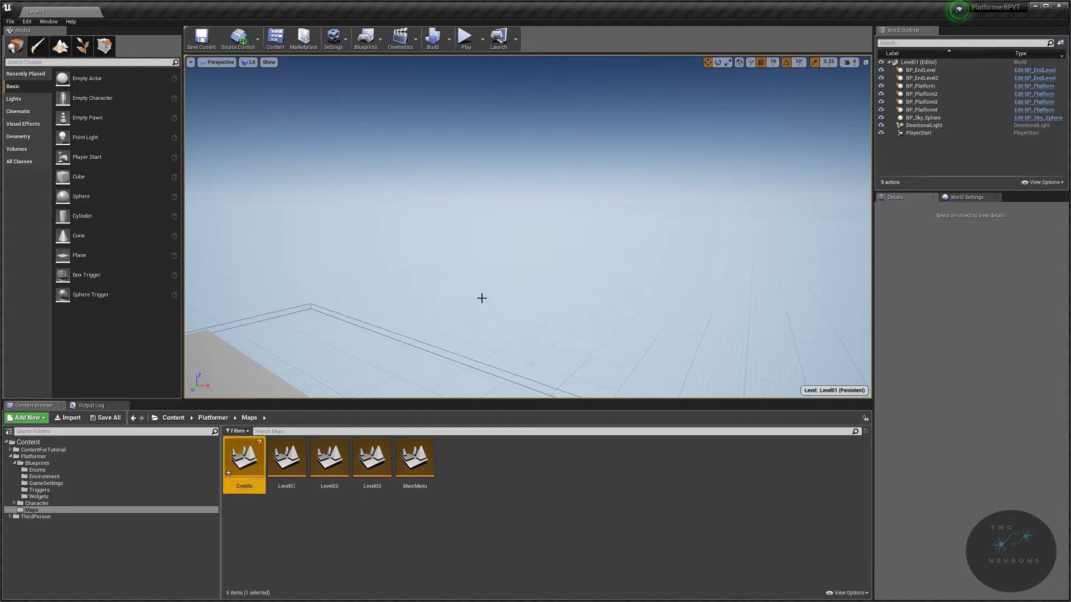
pyautogui.doubleClick(234, 460)
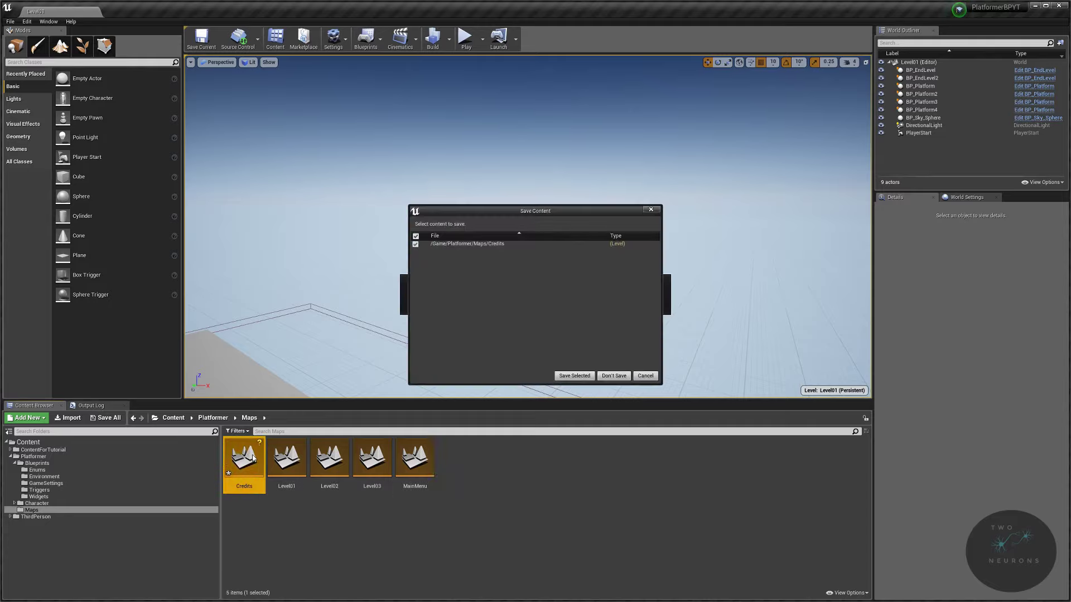
pyautogui.click(593, 377)
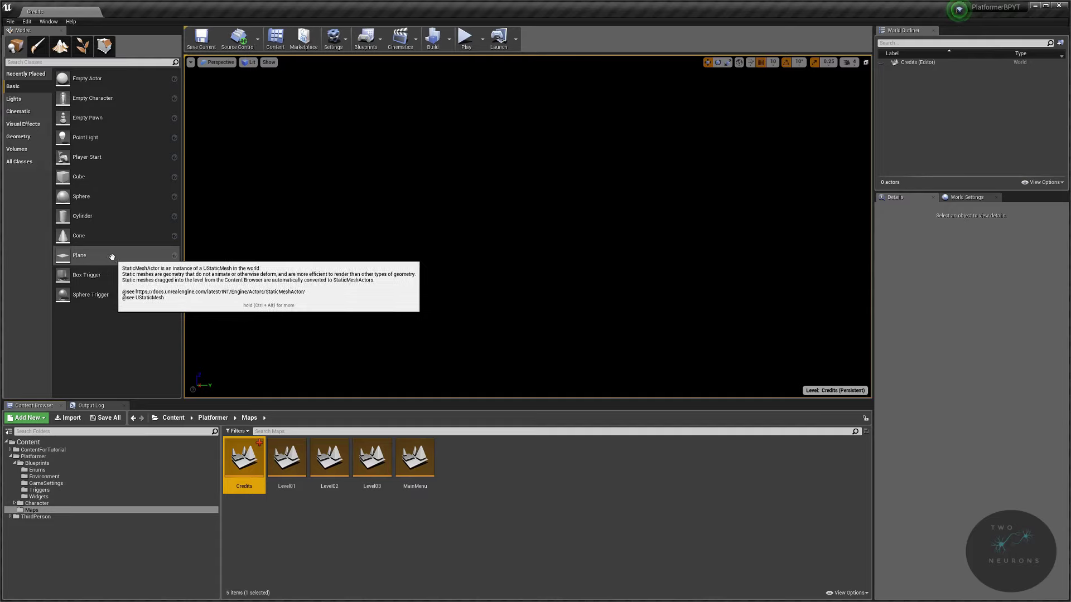
# Place a Plane at location 0, 0, 0 and rotate it upright.
pyautogui.click(379, 256)
pyautogui.moveTo(379, 256); pyautogui.dragTo(422, 249)
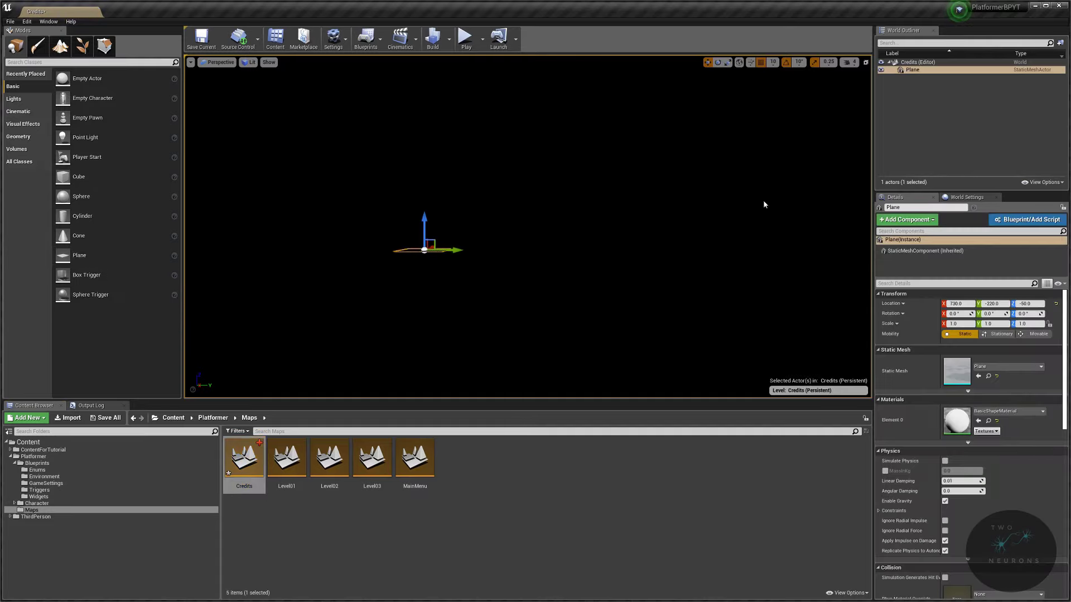
pyautogui.click(966, 303)
pyautogui.write('0')
pyautogui.press('Tab')
pyautogui.write('0')
pyautogui.press('Tab')
pyautogui.write('0')
pyautogui.press('Return')
pyautogui.press('e')
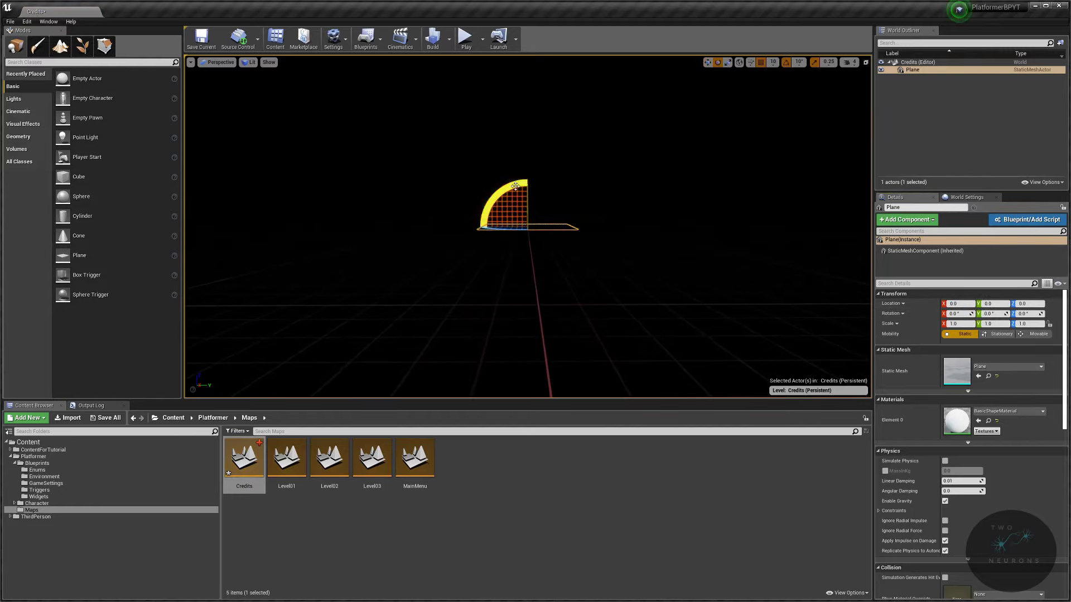
pyautogui.moveTo(502, 187); pyautogui.dragTo(526, 226)
# Switch the viewport to Unlit and apply the M_Tech_Panel material to the plane.
pyautogui.click(250, 62)
pyautogui.click(262, 95)
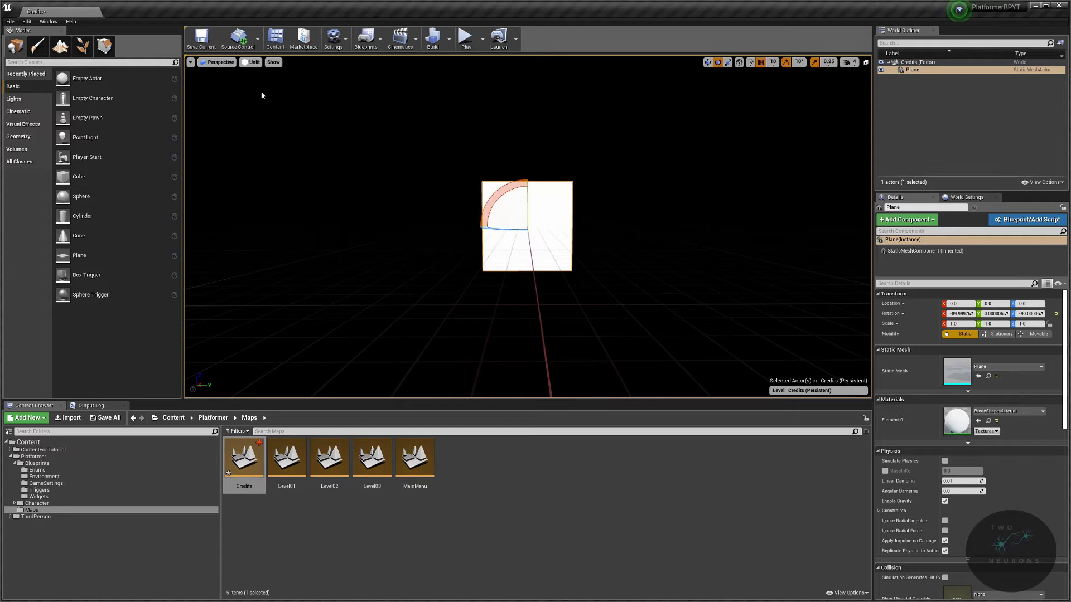
pyautogui.scroll(4, 261, 95)
pyautogui.scroll(-2, 262, 95)
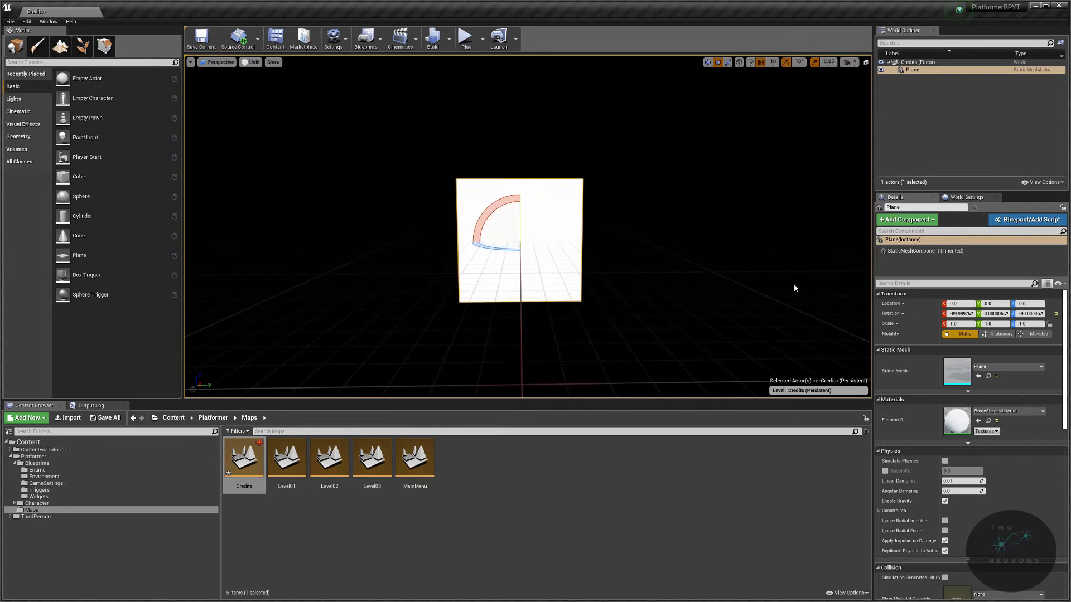
pyautogui.click(981, 415)
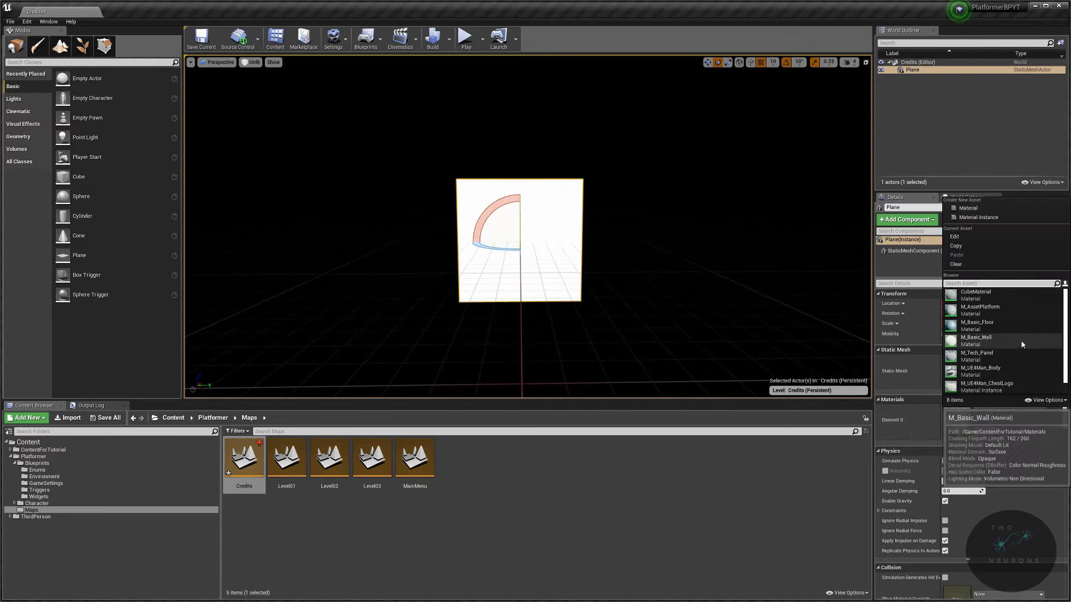
pyautogui.scroll(-1, 1022, 339)
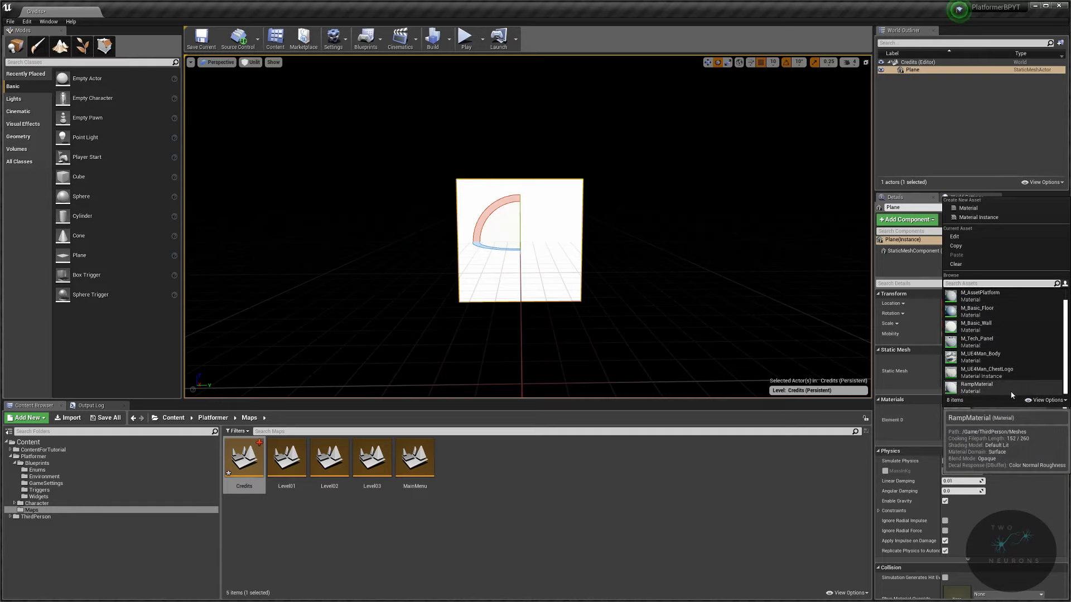
pyautogui.click(1016, 343)
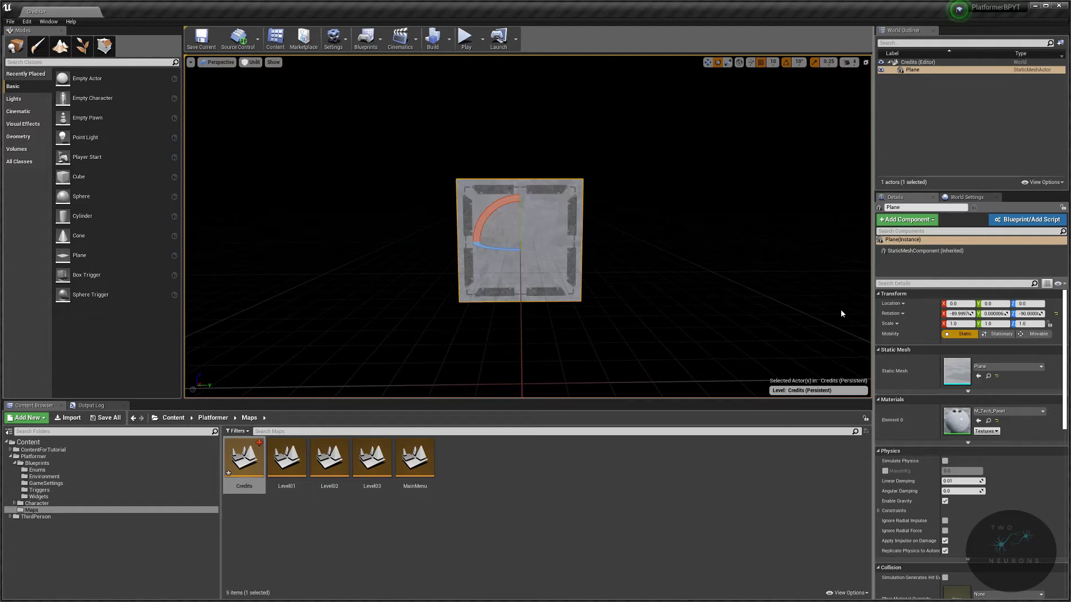
pyautogui.moveTo(715, 255); pyautogui.dragTo(697, 178)
pyautogui.press('f')
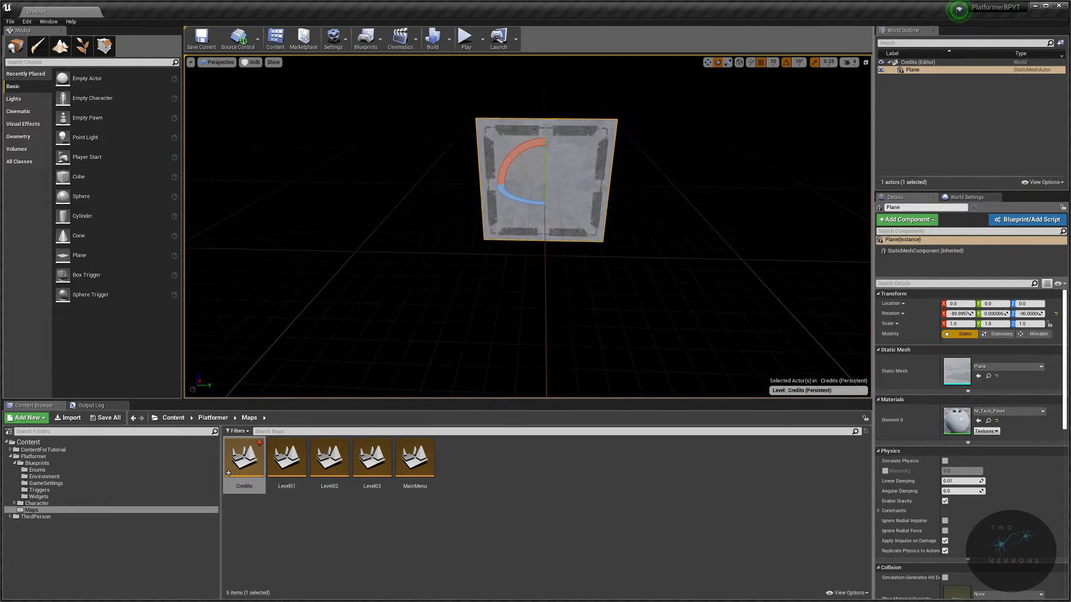
pyautogui.scroll(5, 528, 226)
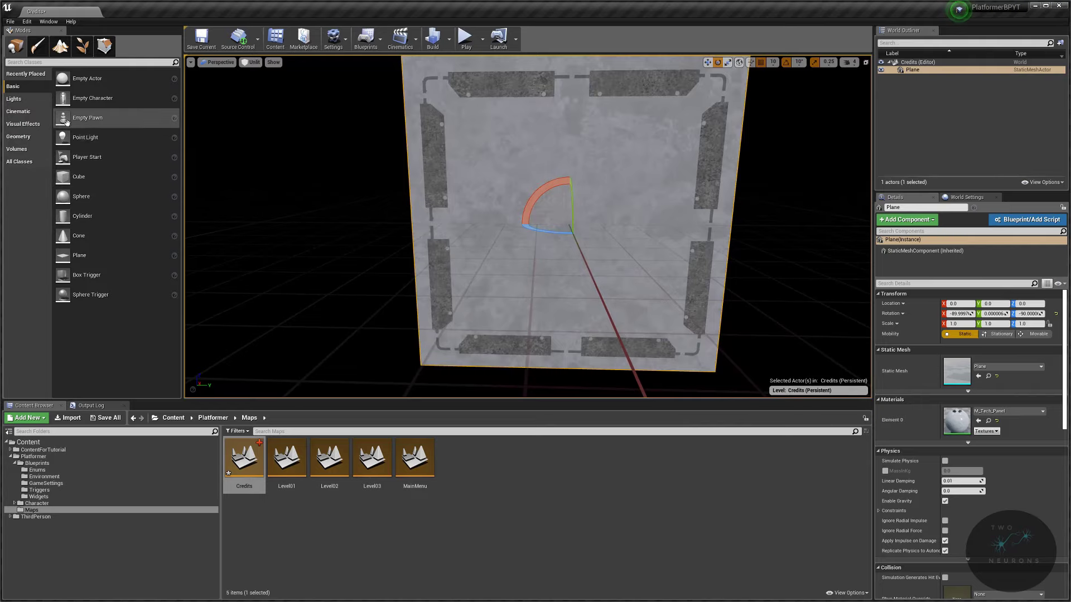
# Add a Point Light, restore Lit view mode, and move the light along X to -140.
pyautogui.moveTo(64, 137); pyautogui.dragTo(572, 307)
pyautogui.press('f')
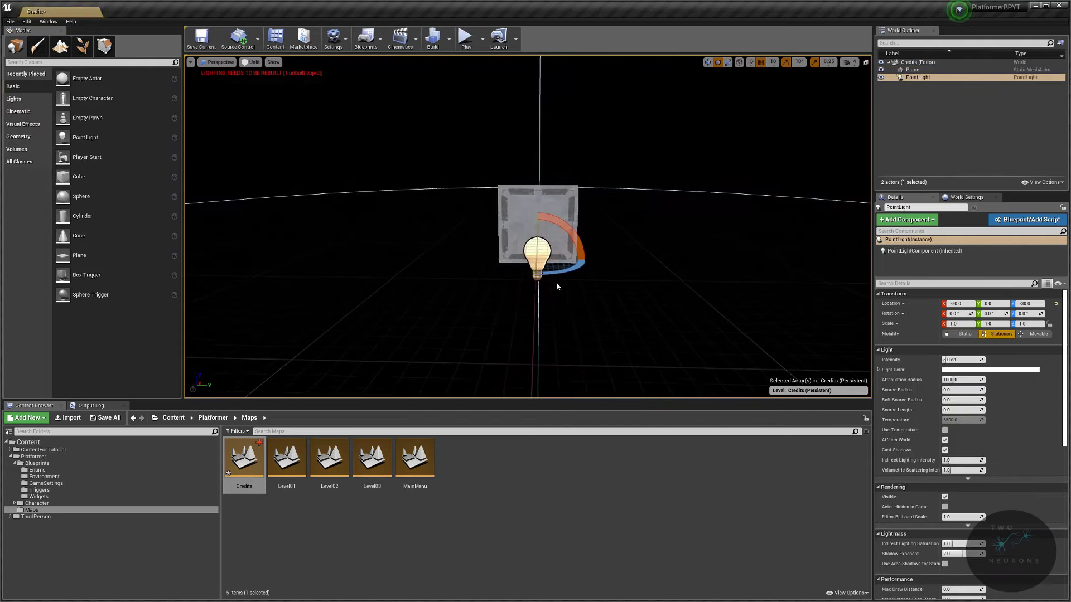
pyautogui.click(252, 62)
pyautogui.click(258, 79)
pyautogui.keyDown('alt'); pyautogui.moveTo(366, 160); pyautogui.dragTo(400, 164); pyautogui.keyUp('alt')
pyautogui.press('w')
pyautogui.moveTo(533, 237); pyautogui.dragTo(647, 246)
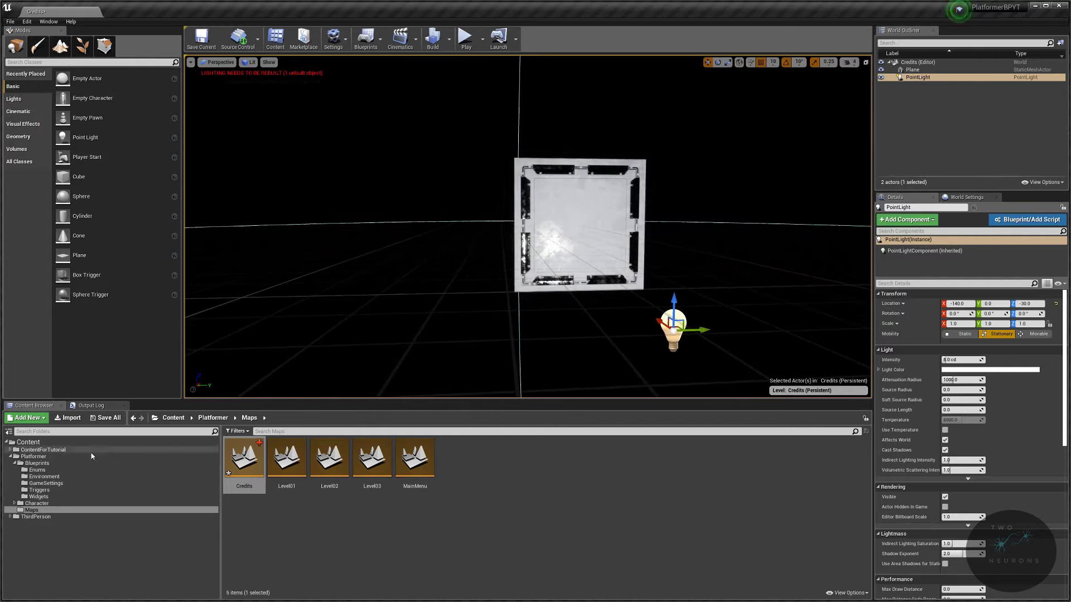
pyautogui.click(959, 9)
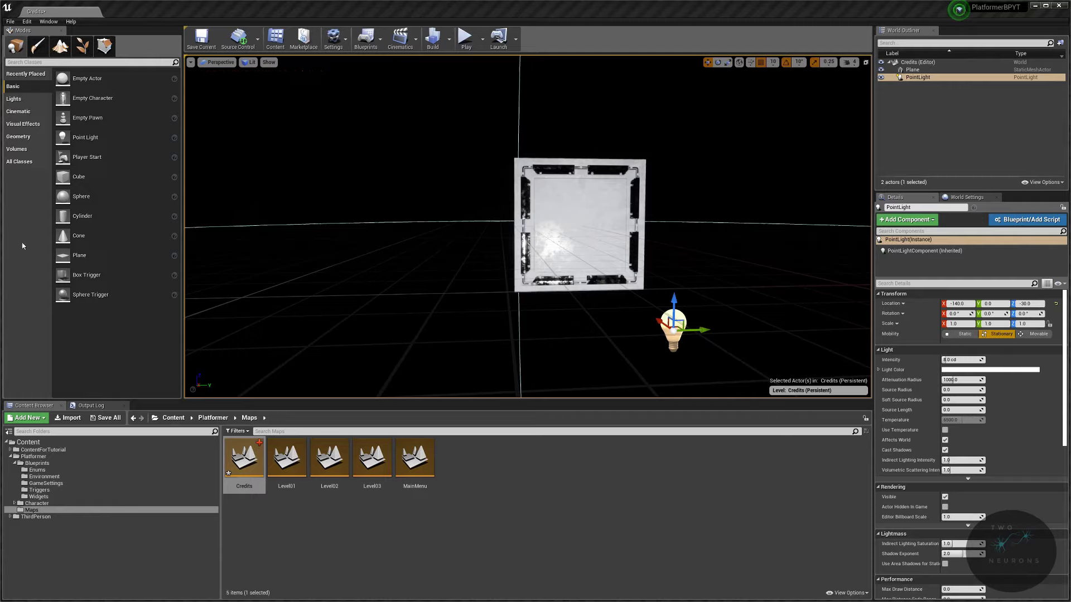
# Place a Camera actor found by searching 'camera' and set its X location to -300.
pyautogui.click(56, 62)
pyautogui.write('ca')
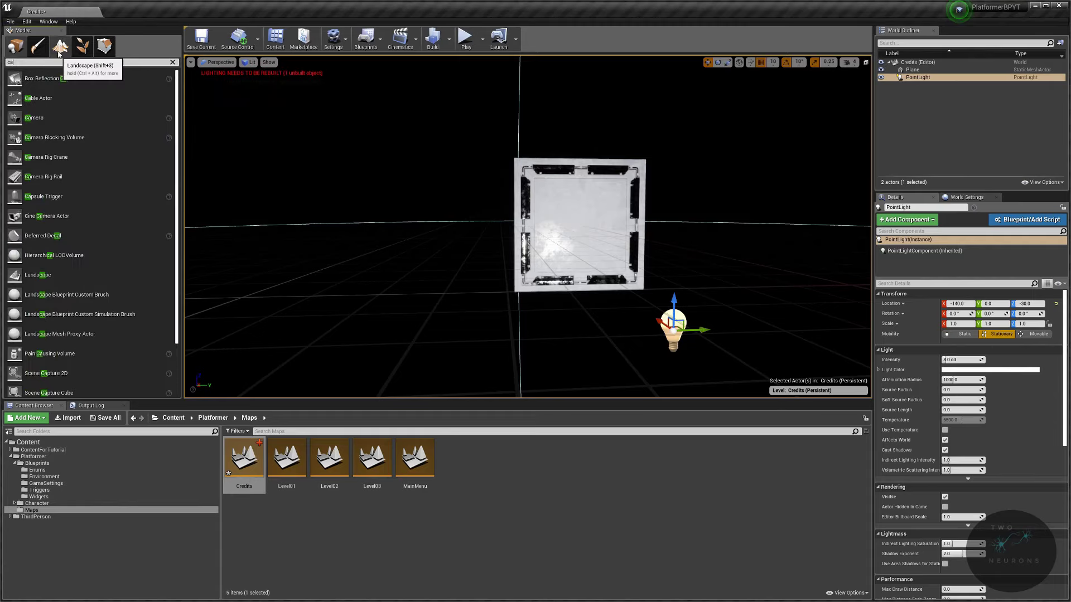
pyautogui.write('mera')
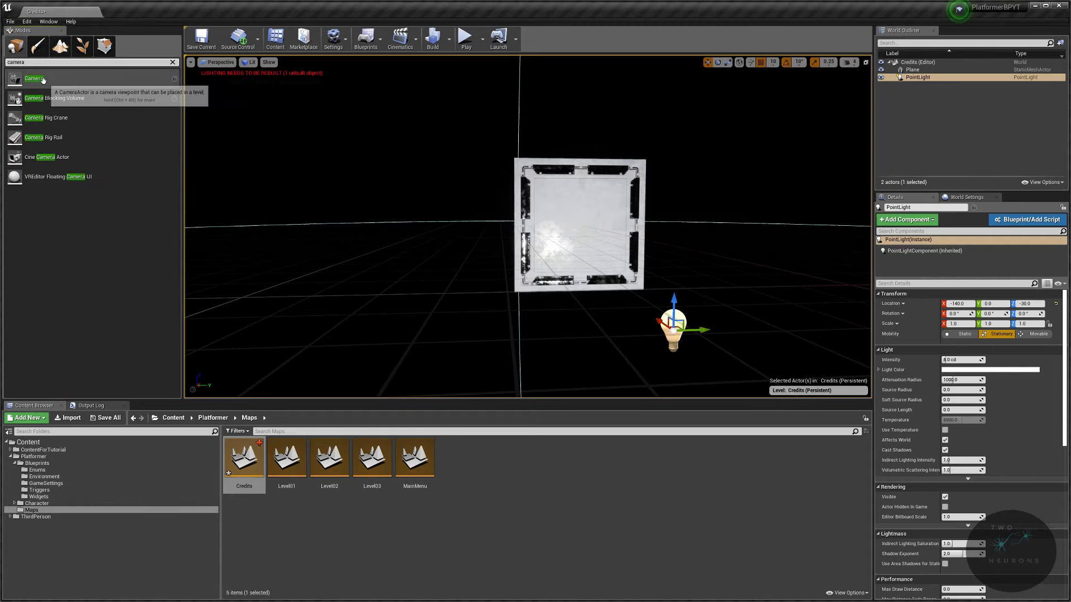
pyautogui.moveTo(645, 264); pyautogui.dragTo(670, 290)
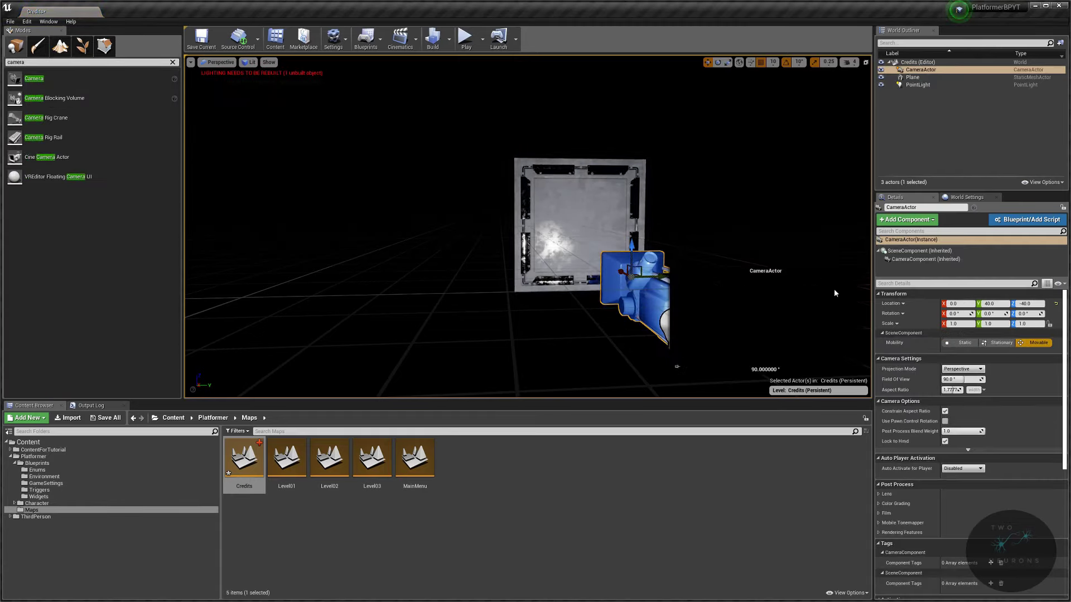
pyautogui.press('f')
pyautogui.moveTo(669, 290); pyautogui.dragTo(546, 304, button='right')
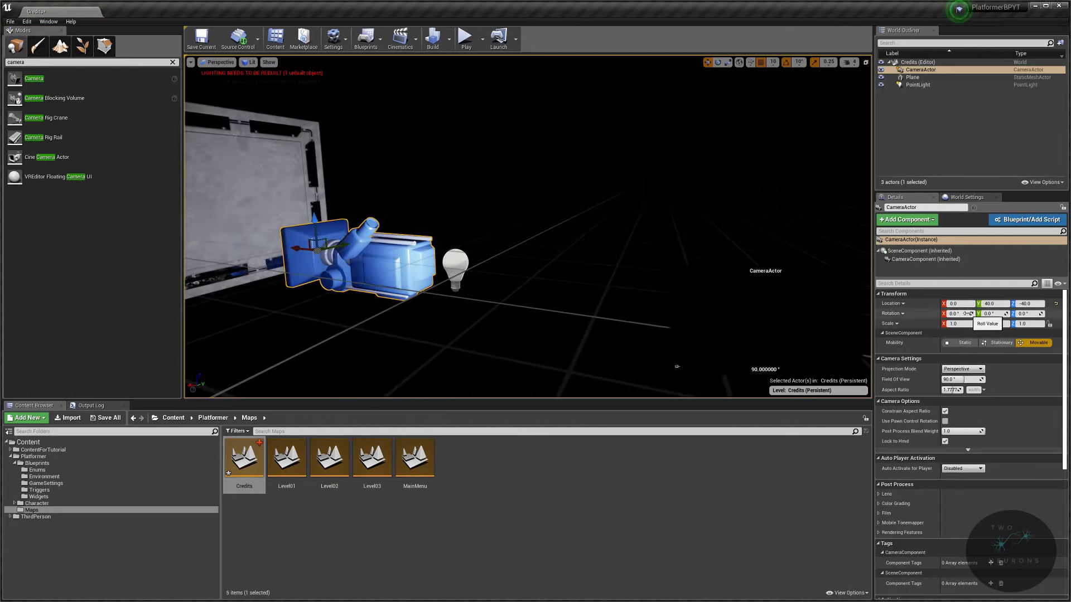
pyautogui.moveTo(296, 248); pyautogui.dragTo(379, 279)
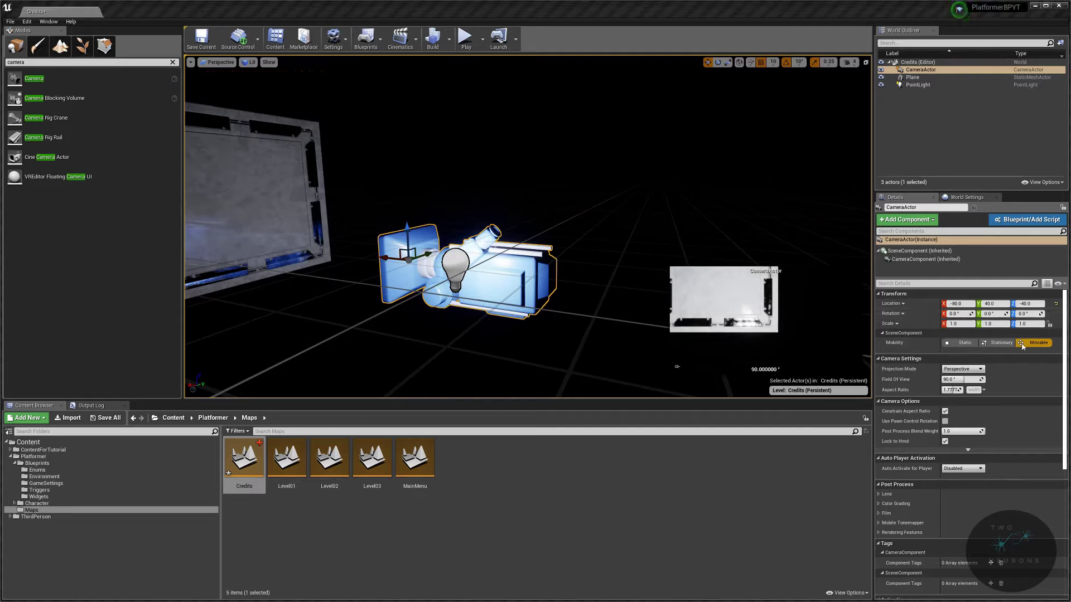
pyautogui.click(958, 304)
pyautogui.write('-300')
pyautogui.press('Return')
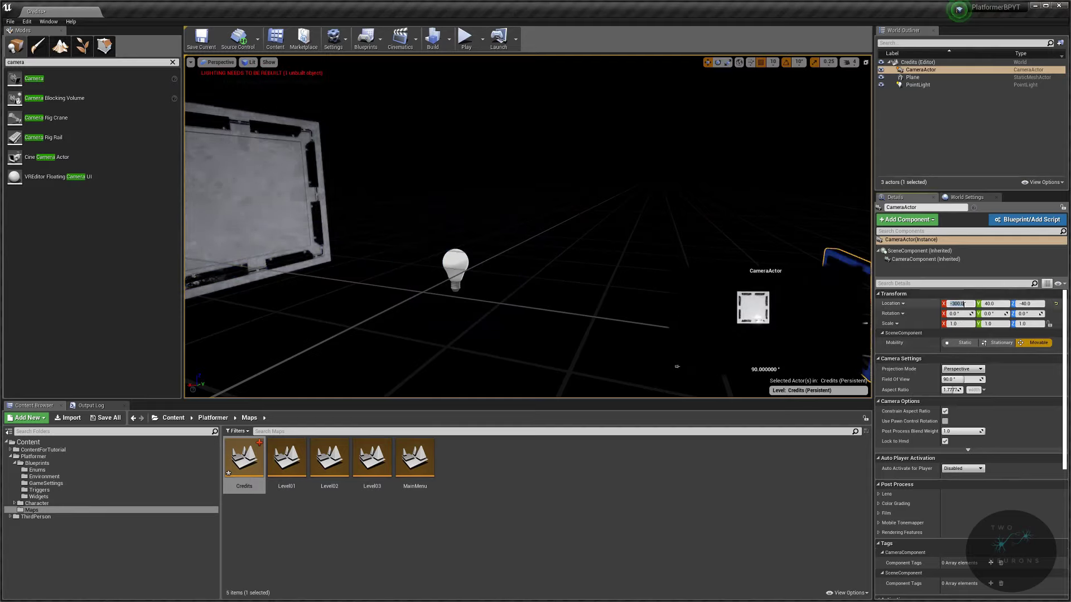
# Move the camera to -90, 0, 0 facing the panel and save the level.
pyautogui.moveTo(677, 366)
pyautogui.mouseDown(button='right')
pyautogui.moveTo(641, 368)
pyautogui.moveTo(677, 367)
pyautogui.mouseUp(button='right')
pyautogui.moveTo(608, 234); pyautogui.dragTo(453, 212)
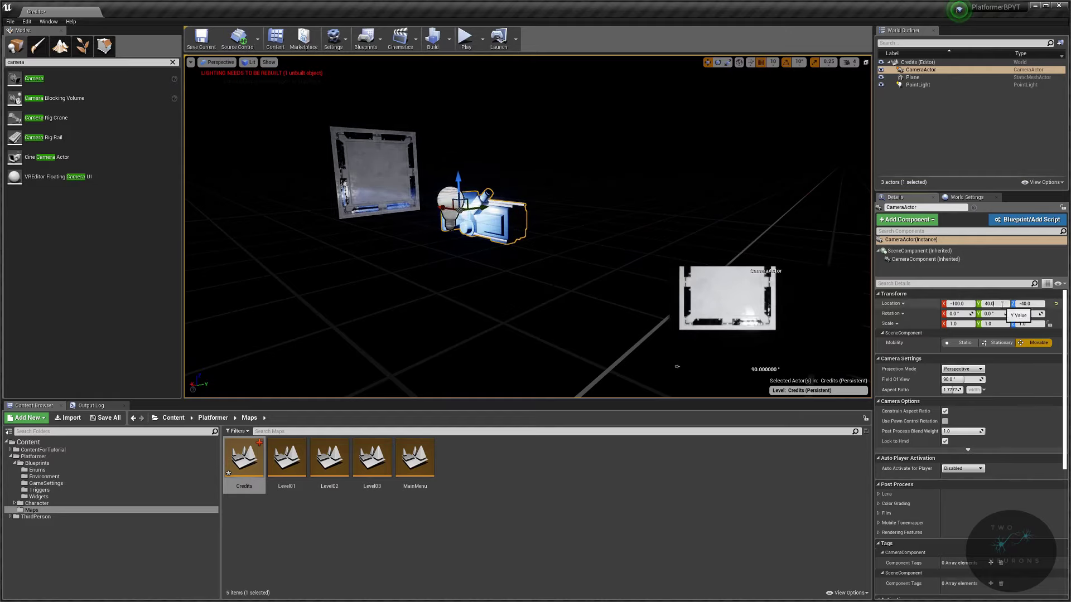
pyautogui.write('0')
pyautogui.press('Return')
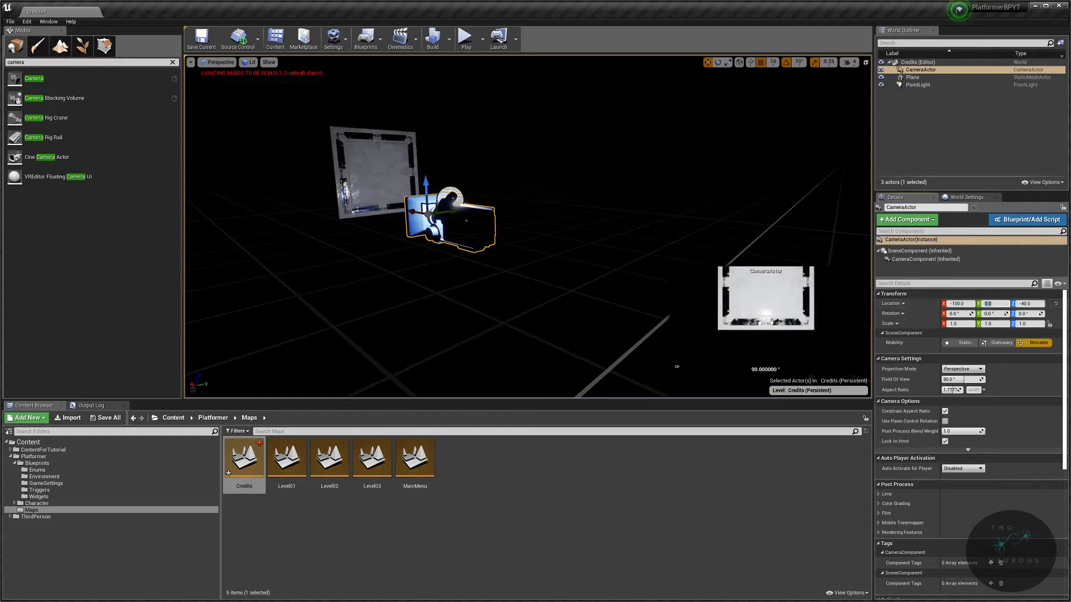
pyautogui.moveTo(425, 190); pyautogui.dragTo(392, 173)
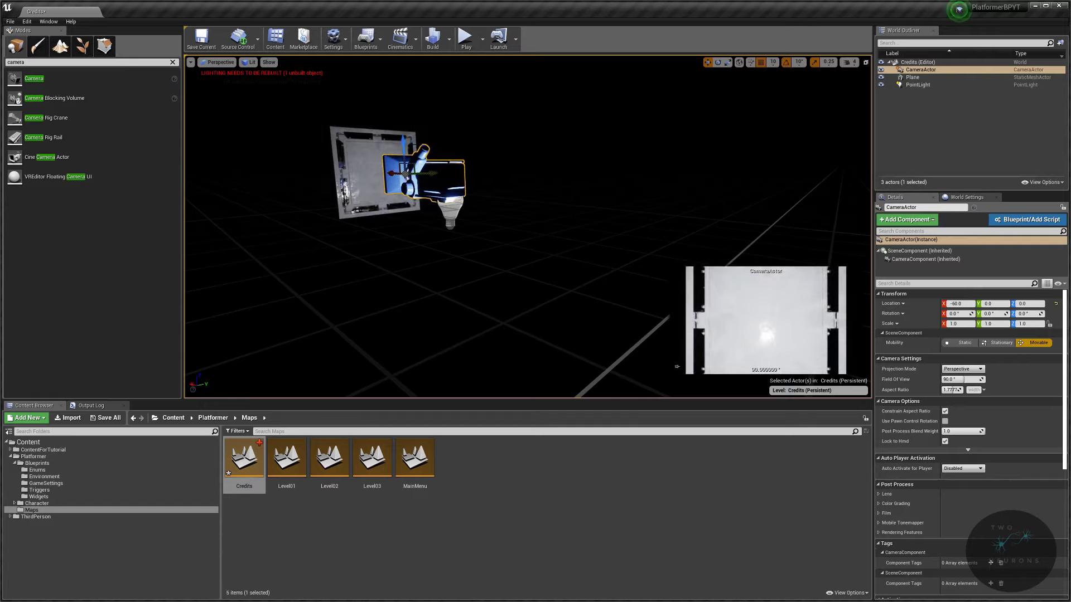
pyautogui.keyDown('alt'); pyautogui.moveTo(479, 234); pyautogui.dragTo(516, 231); pyautogui.keyUp('alt')
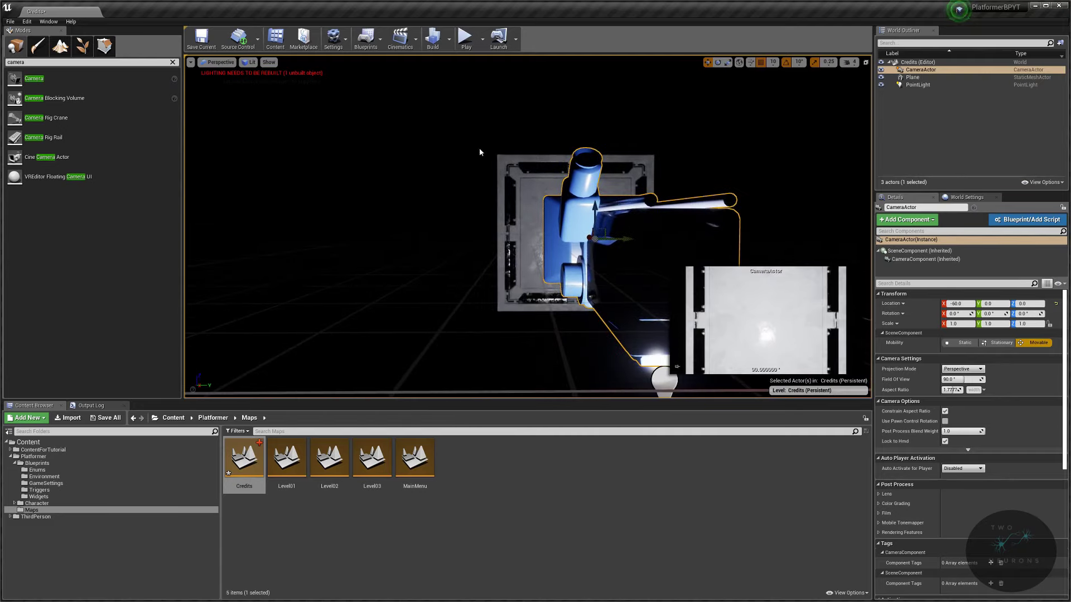
pyautogui.hotkey('ctrl', 's')
# Duplicate BP_MainMenuMode in GameSettings as BP_CreditMode and open it.
pyautogui.click(45, 483)
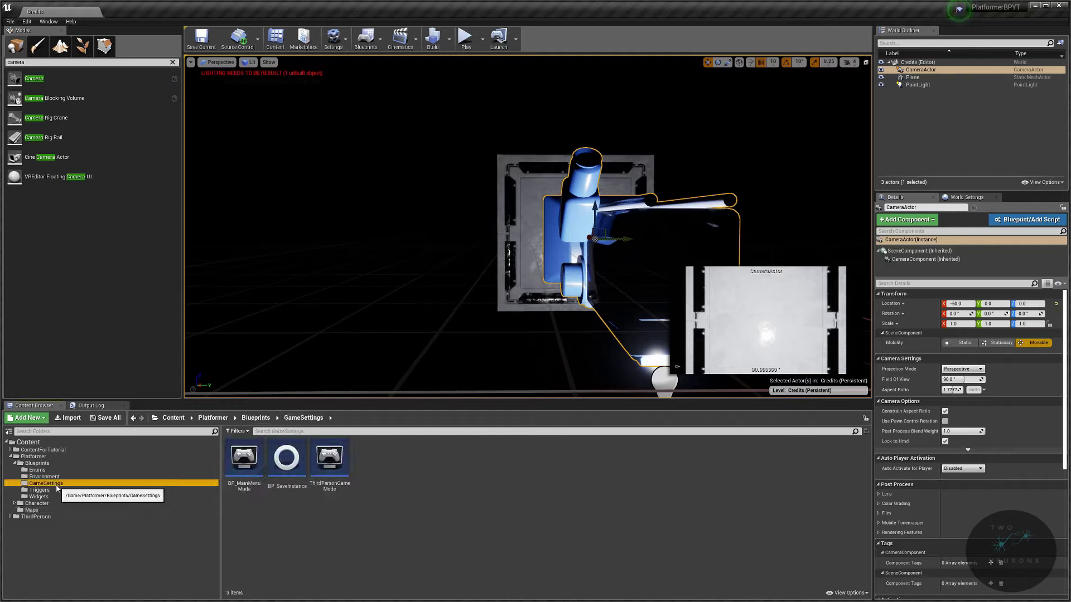
pyautogui.rightClick(249, 479)
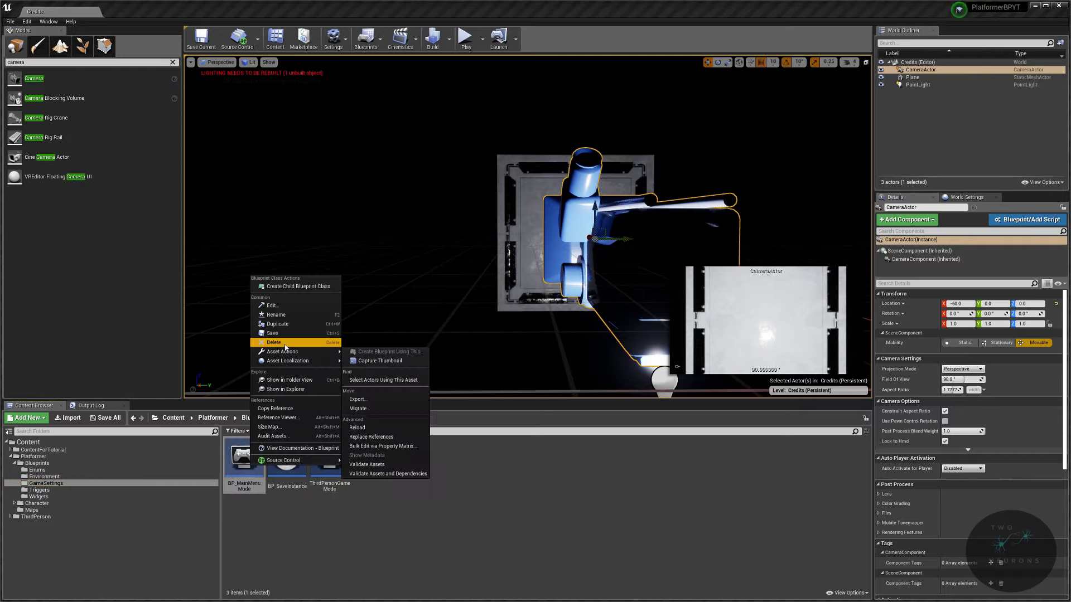
pyautogui.click(278, 324)
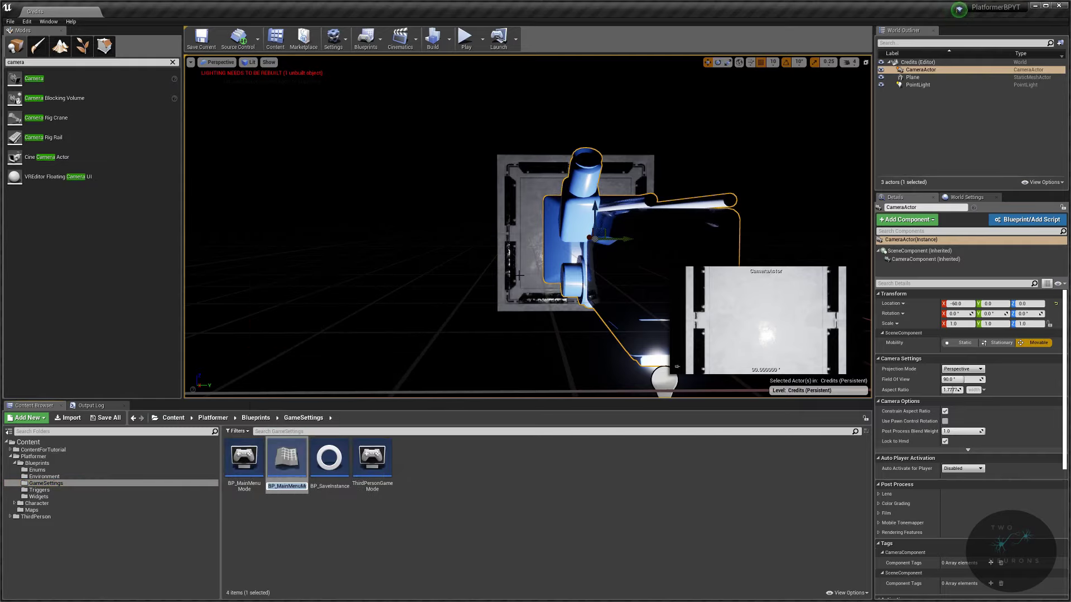
pyautogui.write('B')
pyautogui.write('P_CreditMode')
pyautogui.press('Return')
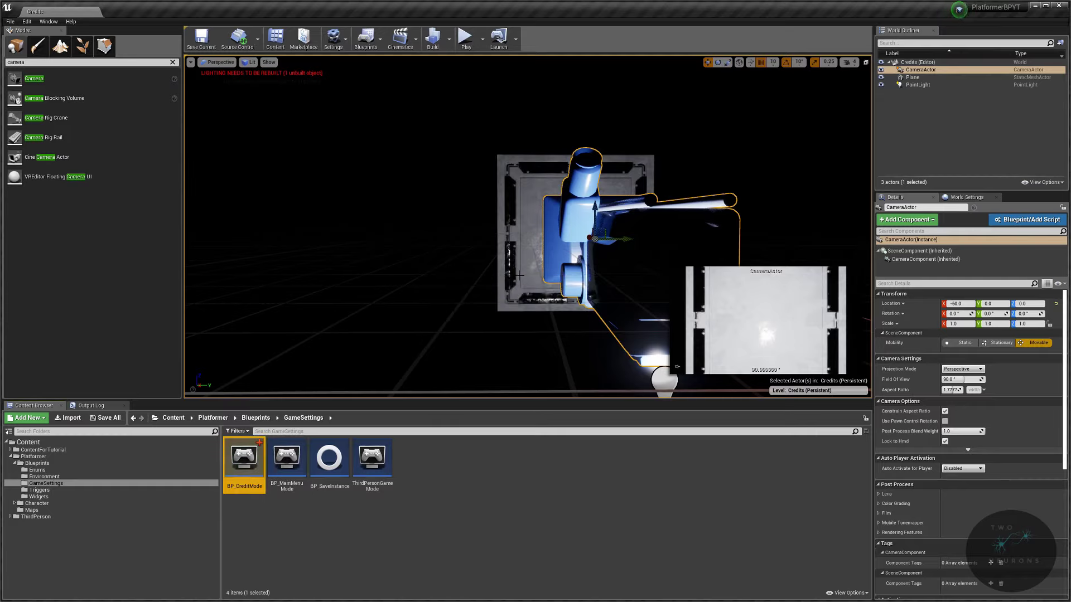
pyautogui.doubleClick(256, 457)
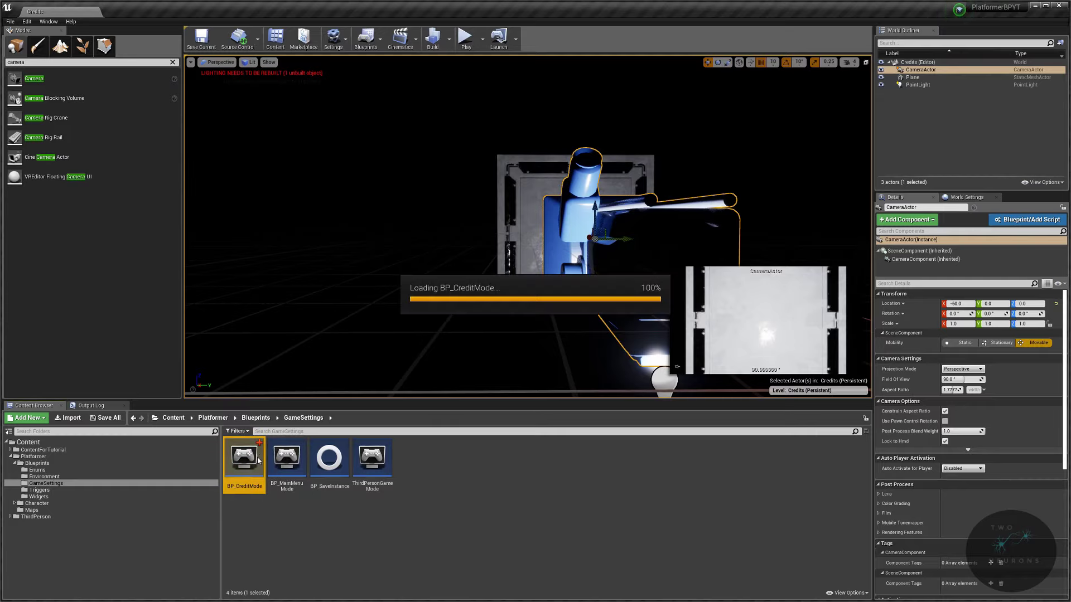
# Dock the blueprint and delete both Menu Ref getter nodes and the SET node.
pyautogui.moveTo(351, 135); pyautogui.dragTo(140, 11)
pyautogui.scroll(6, 359, 284)
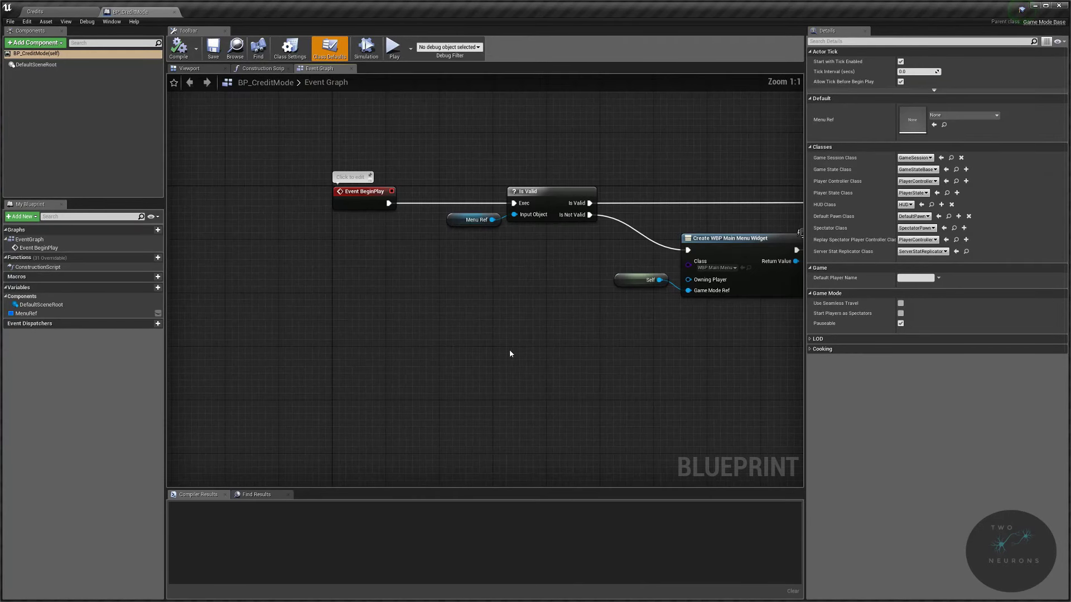
pyautogui.click(295, 281)
pyautogui.press('Delete')
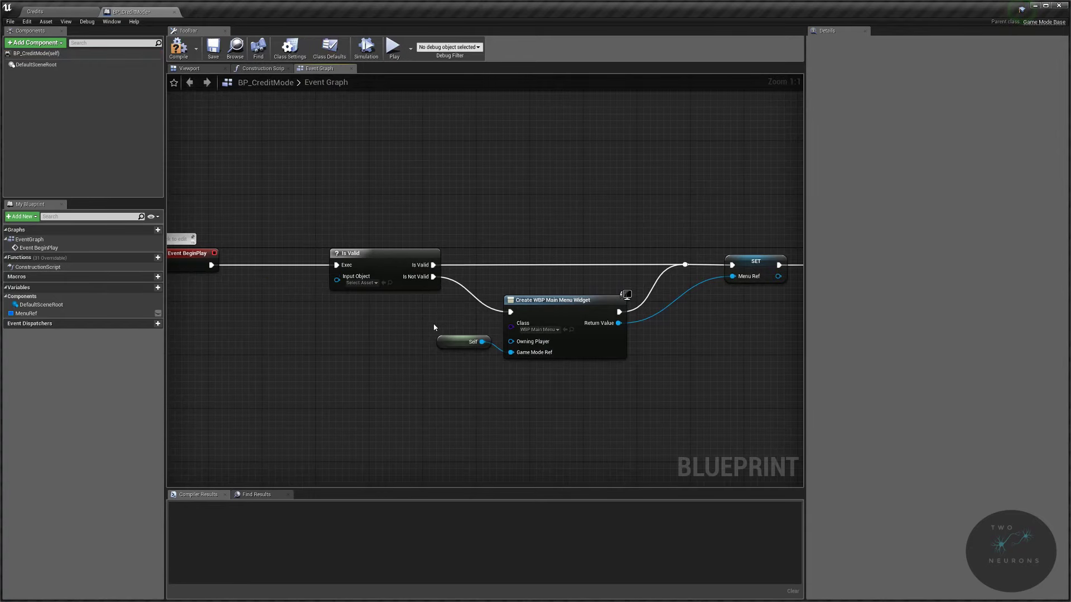
pyautogui.moveTo(434, 327); pyautogui.dragTo(315, 345, button='right')
pyautogui.moveTo(636, 278)
pyautogui.mouseDown()
pyautogui.moveTo(653, 304)
pyautogui.moveTo(629, 266)
pyautogui.mouseUp()
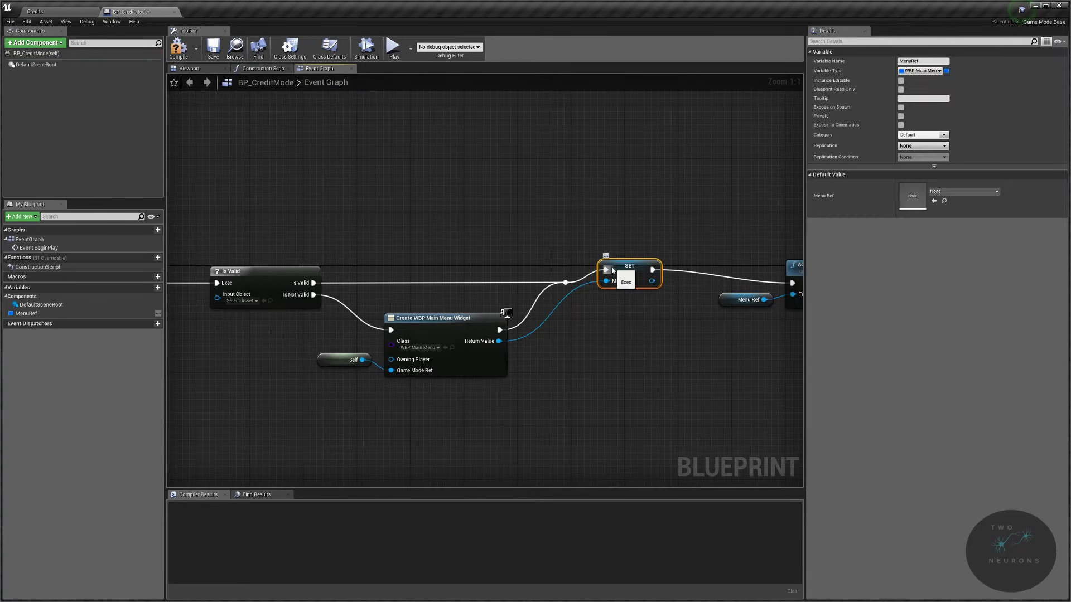
pyautogui.press('Delete')
pyautogui.click(747, 299)
pyautogui.press('Delete')
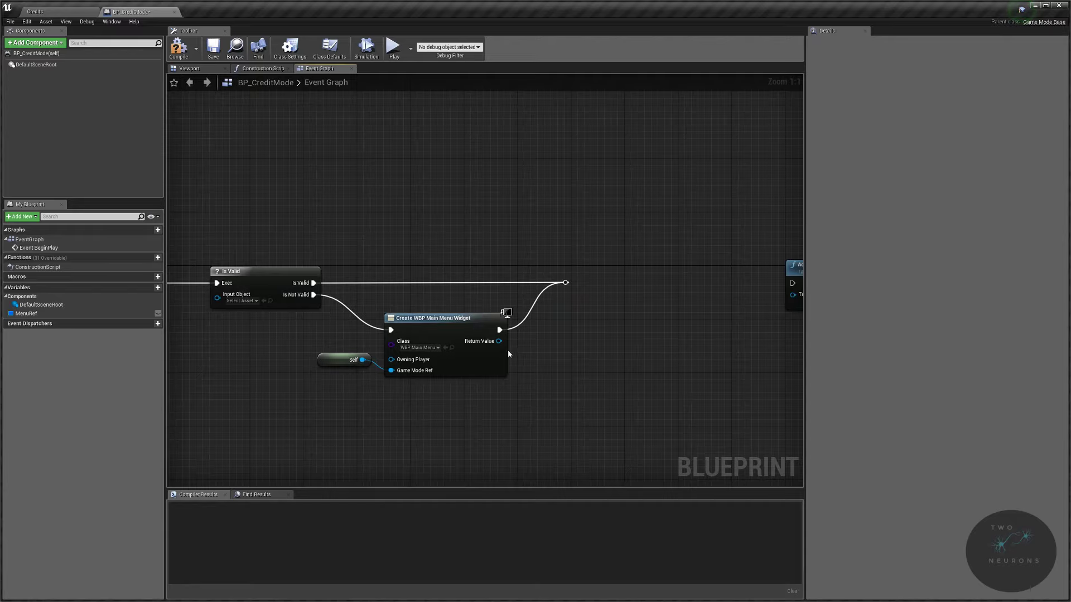
# Set the Create Widget class to None, delete the Self node, then save and compile.
pyautogui.click(419, 348)
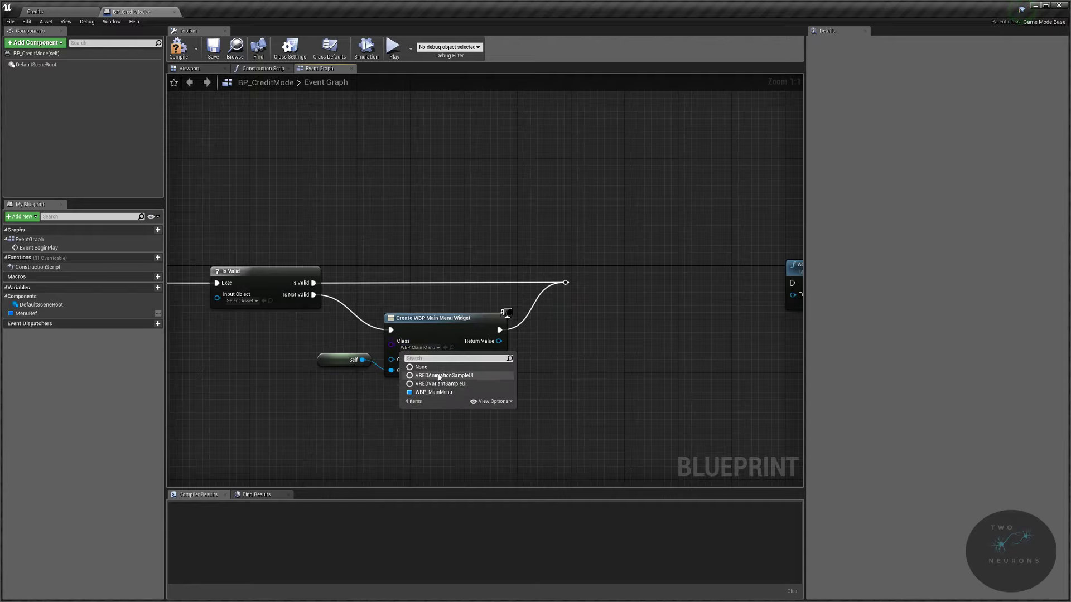
pyautogui.click(421, 367)
pyautogui.moveTo(579, 310); pyautogui.dragTo(652, 310, button='right')
pyautogui.moveTo(371, 363); pyautogui.dragTo(437, 407)
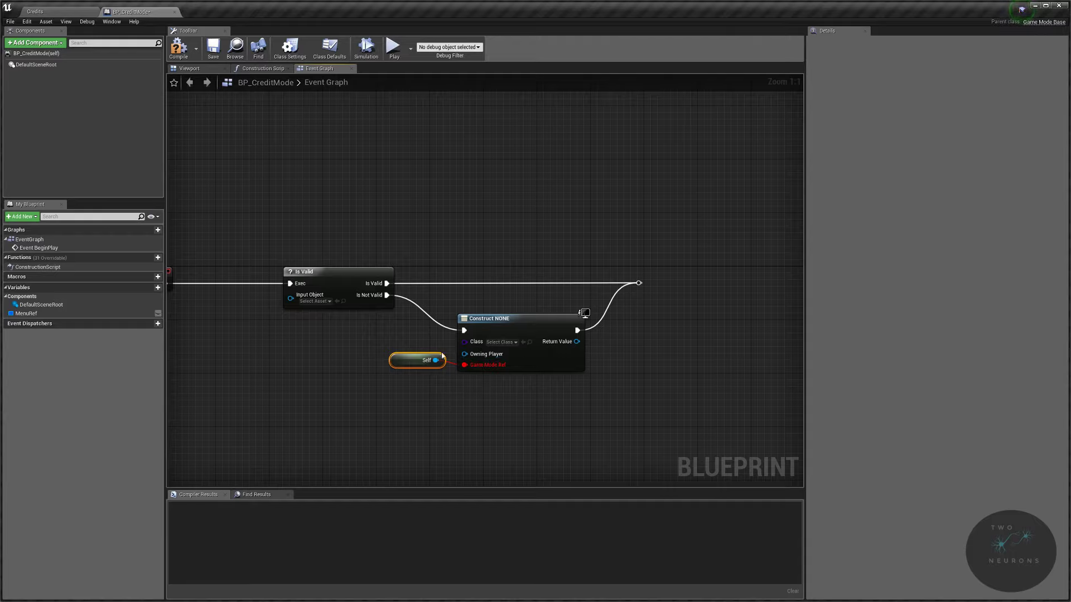
pyautogui.press('Delete')
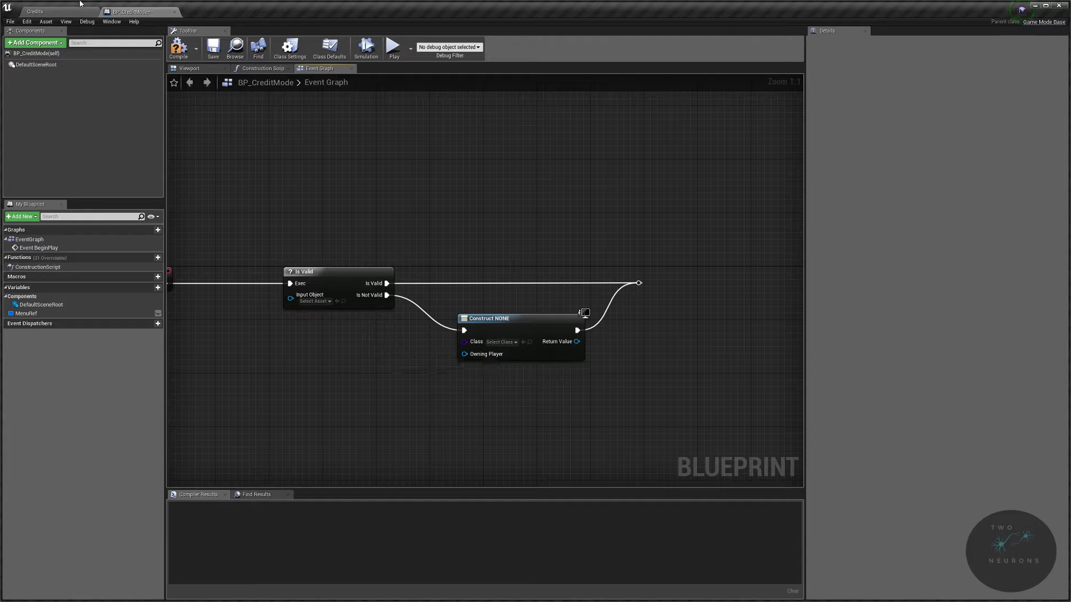
pyautogui.click(213, 47)
pyautogui.click(195, 55)
pyautogui.click(178, 47)
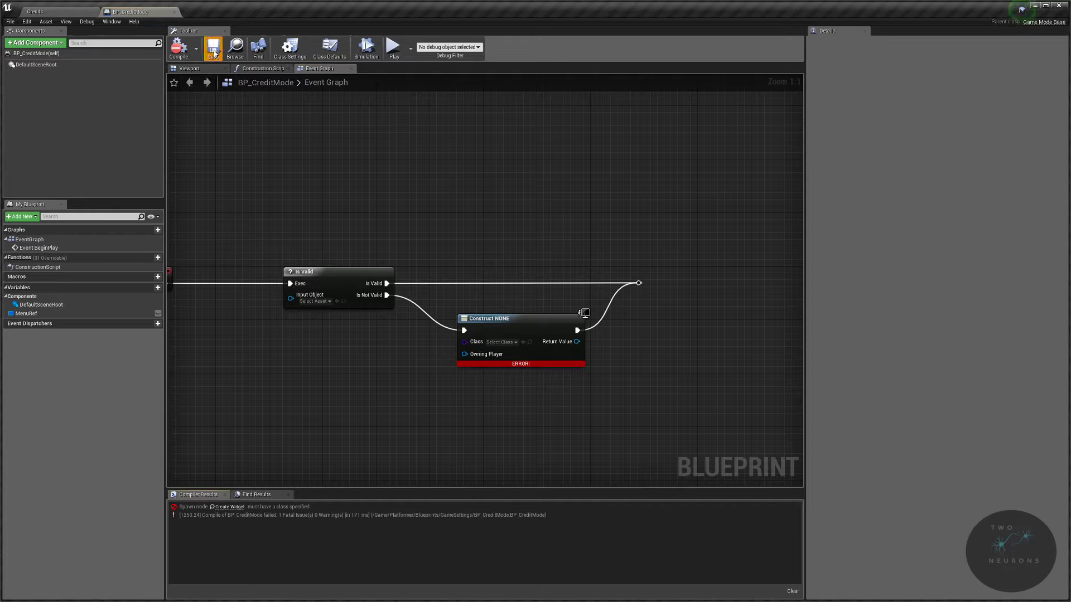
pyautogui.click(28, 11)
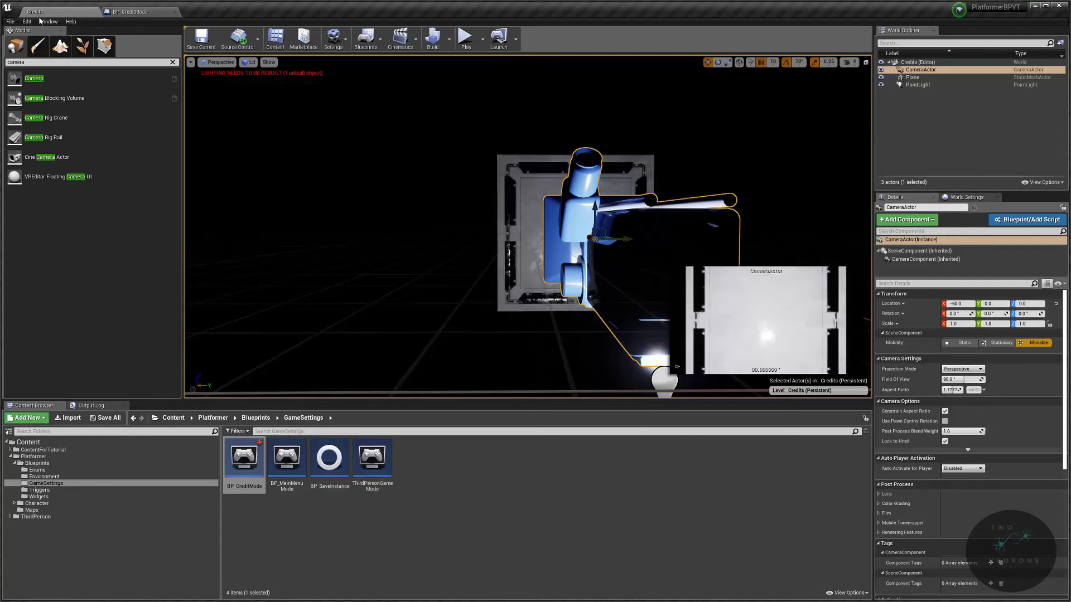
# Set the World Settings GameMode Override to BP_CreditMode.
pyautogui.click(968, 197)
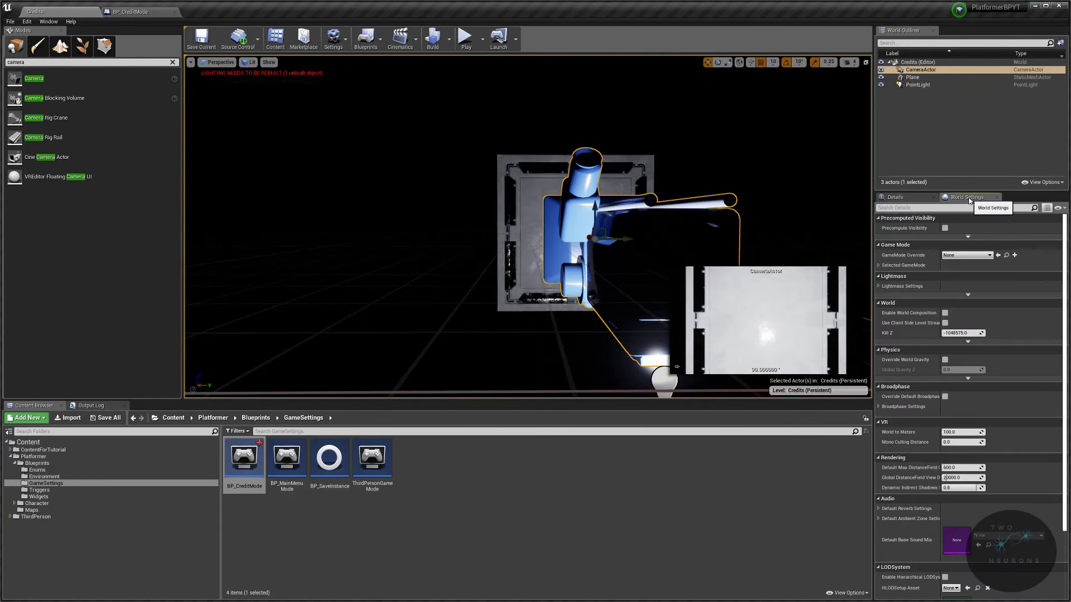
pyautogui.click(969, 257)
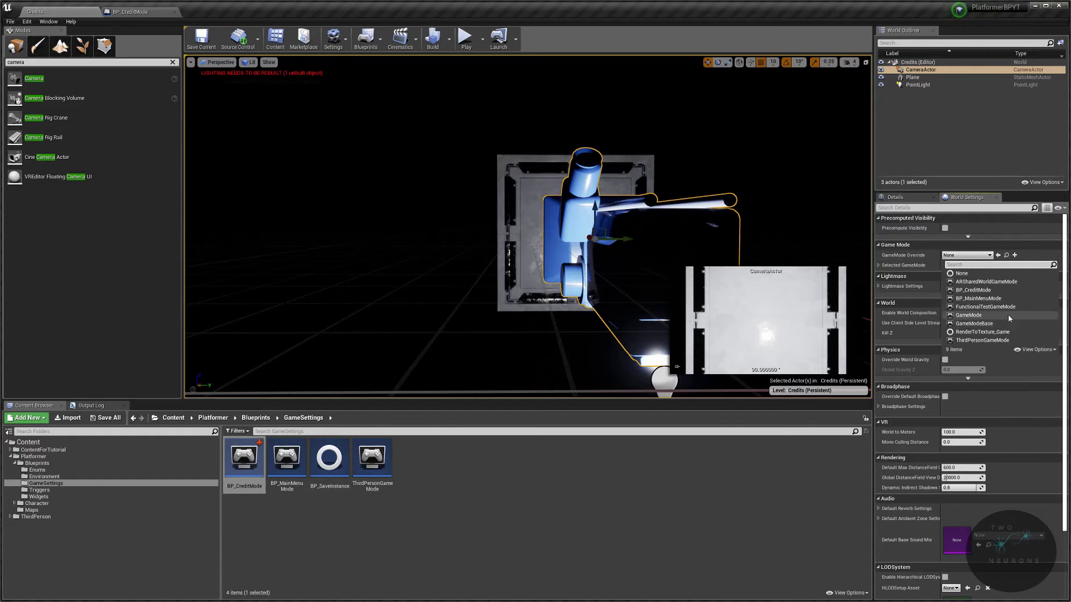
pyautogui.write('bl')
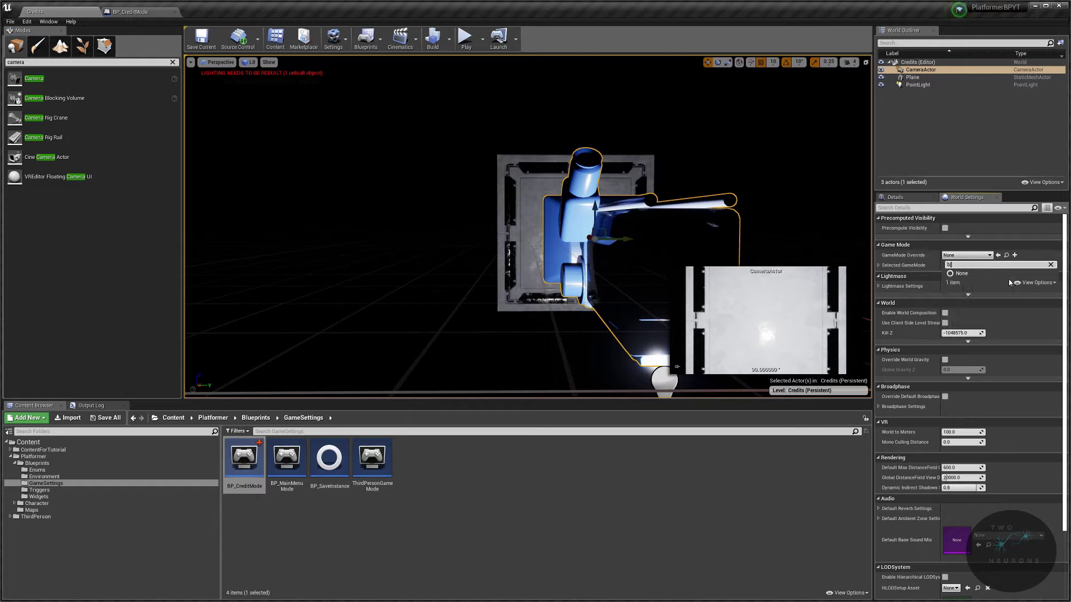
pyautogui.press('BackSpace')
pyautogui.write('p')
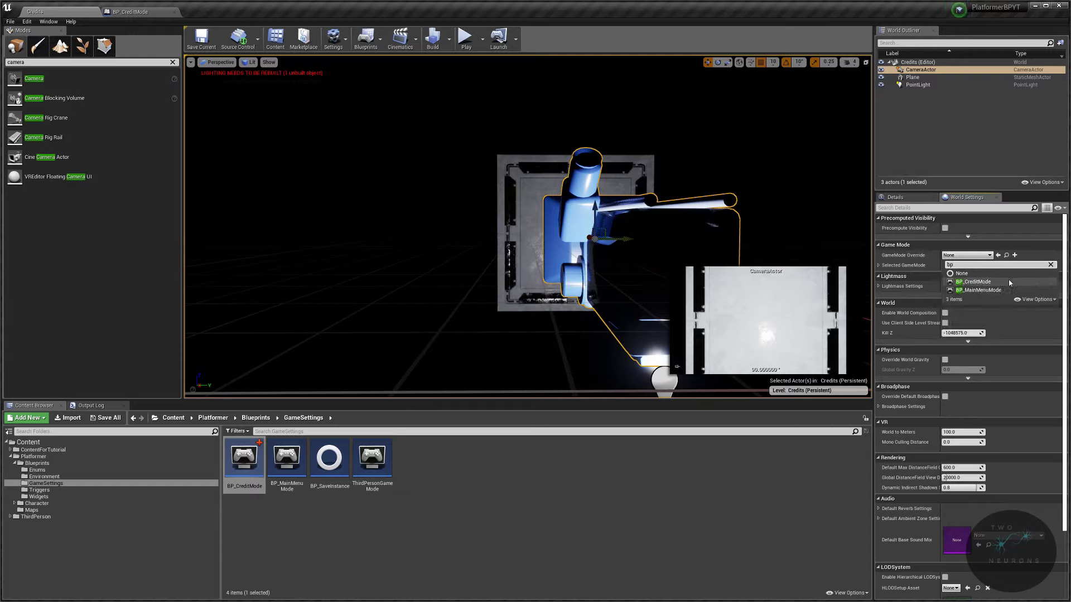
pyautogui.click(973, 282)
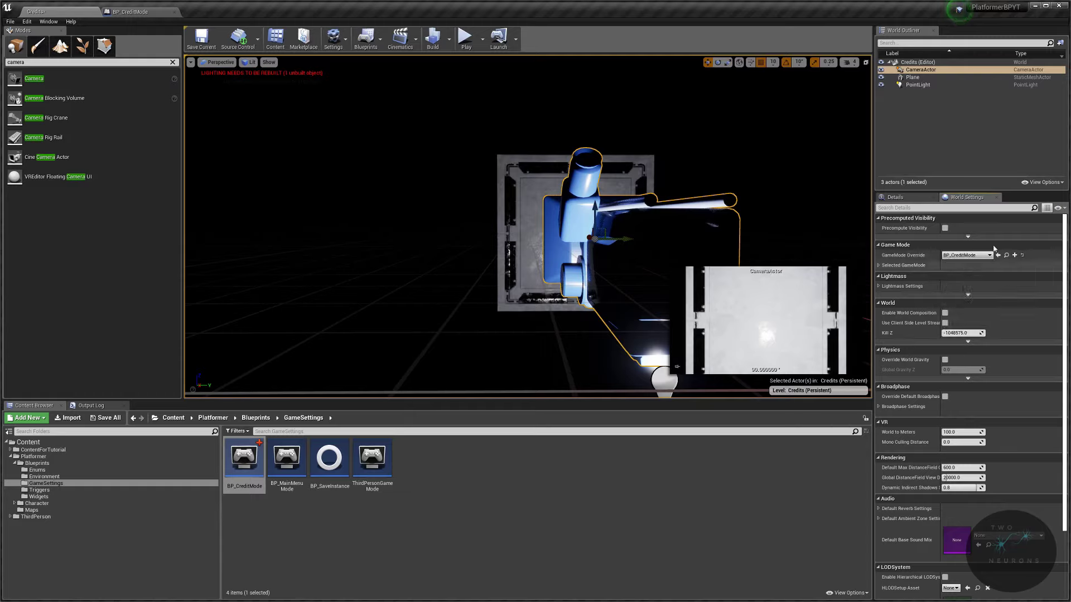
# Set the CameraActor's Auto Activate for Player to Player 0.
pyautogui.click(898, 198)
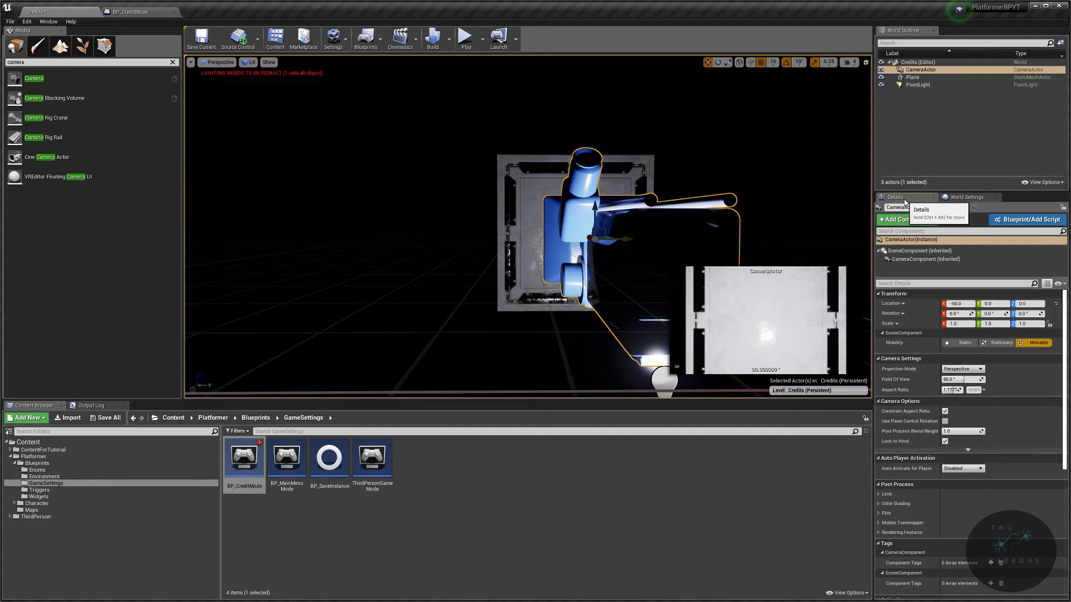
pyautogui.click(971, 468)
pyautogui.click(969, 486)
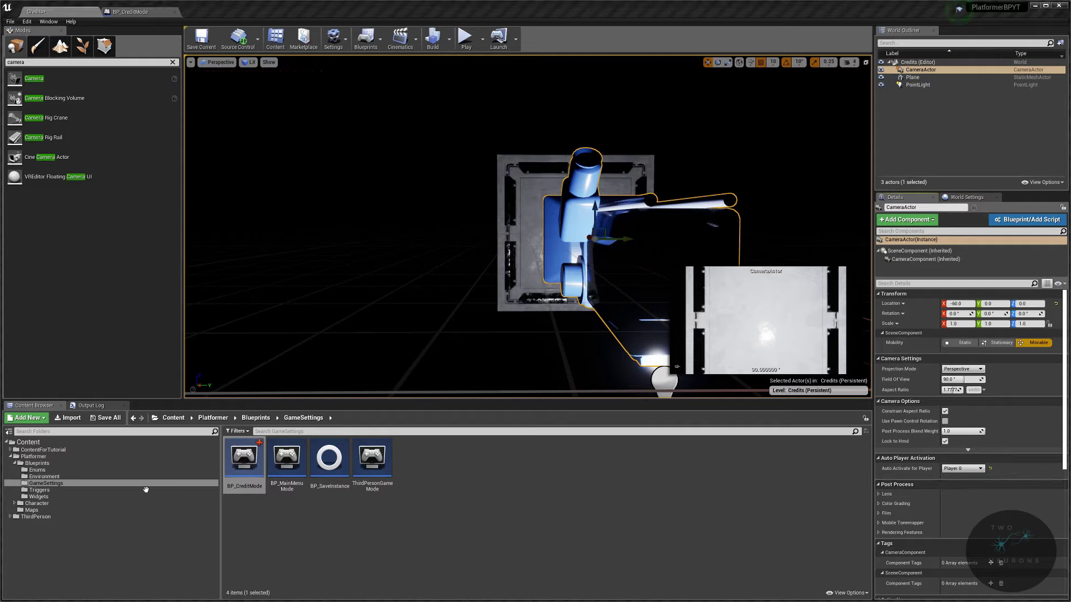
# In the Widgets folder, duplicate WBP_MainMenu and name the copy WBP_Credits.
pyautogui.click(87, 497)
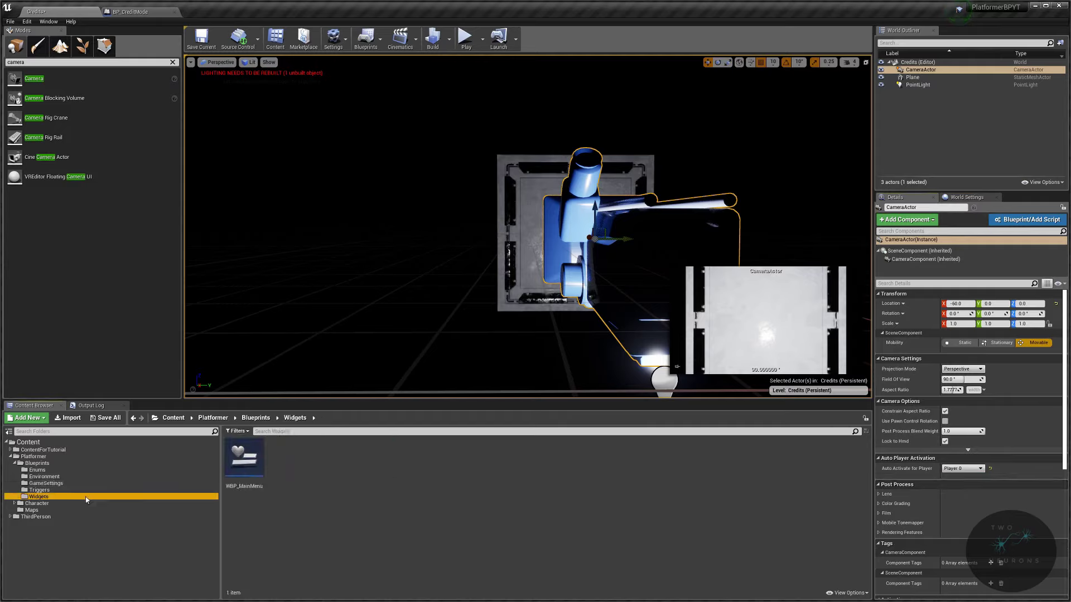
pyautogui.rightClick(240, 463)
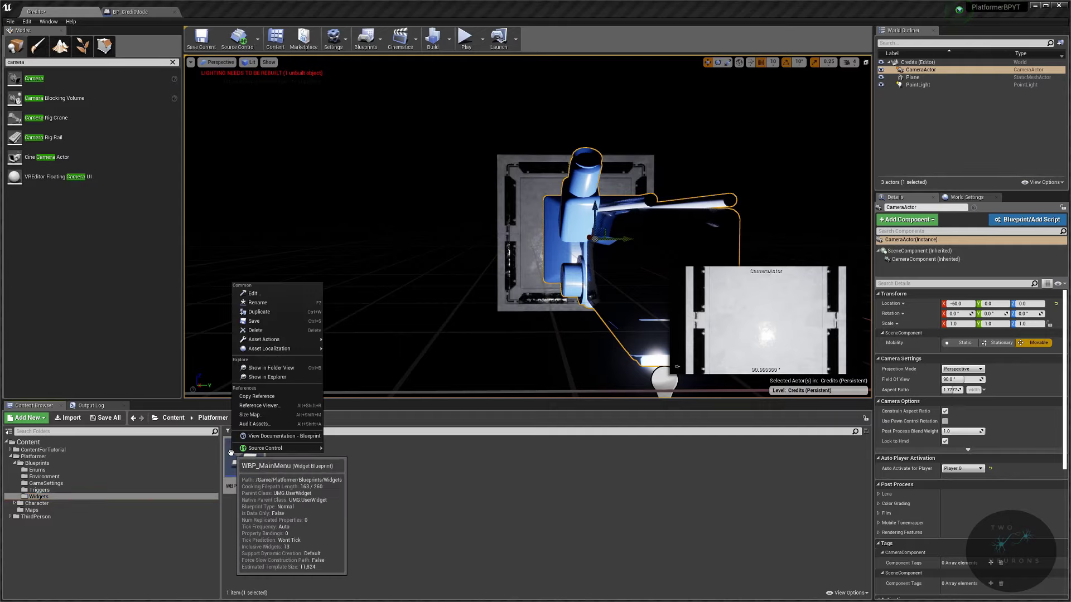
pyautogui.click(288, 313)
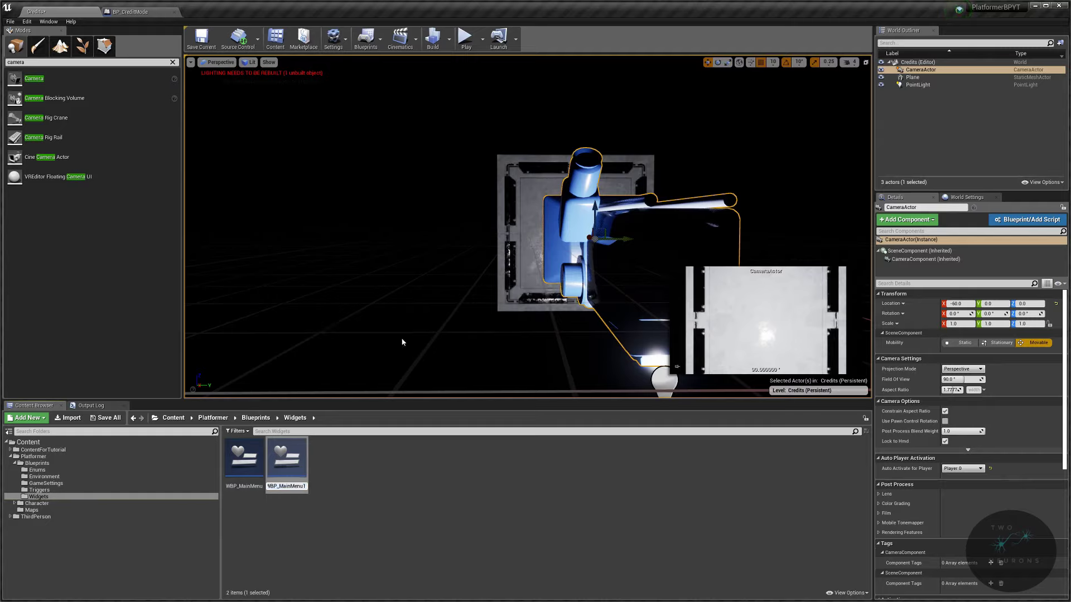
pyautogui.write('WBP_Credits')
pyautogui.press('Return')
pyautogui.press('Return')
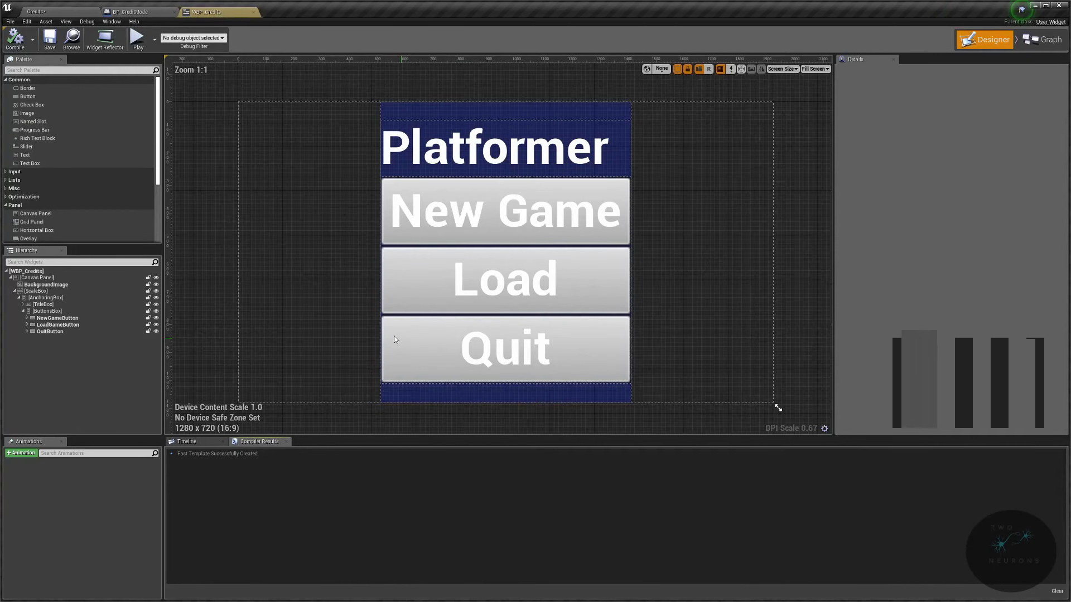
# Delete the ScaleBox and all its child widgets from the WBP_Credits designer.
pyautogui.click(67, 285)
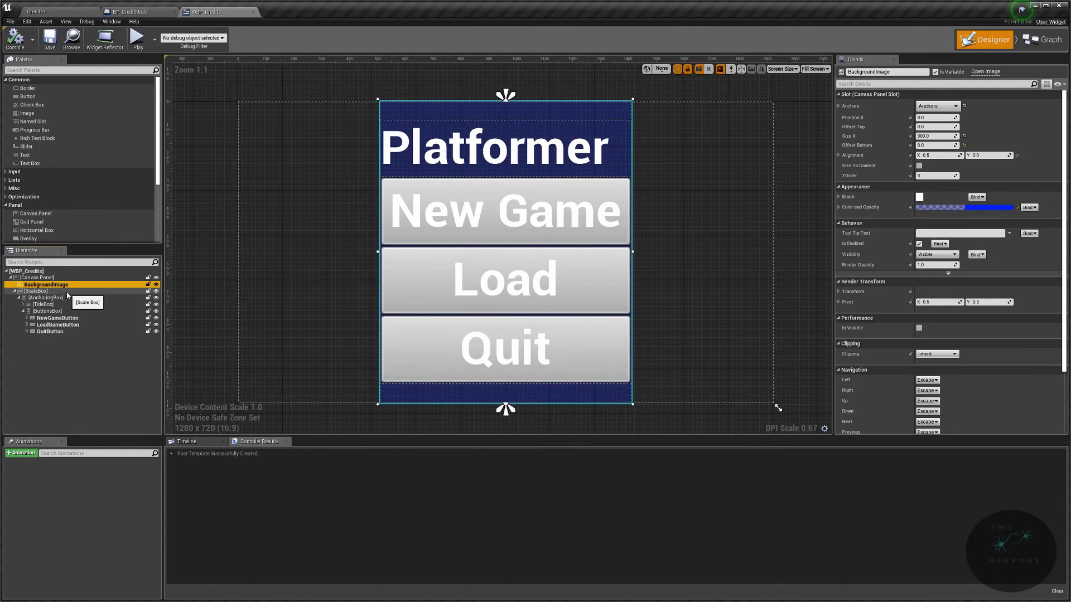
pyautogui.click(65, 291)
pyautogui.click(64, 298)
pyautogui.click(62, 292)
pyautogui.click(50, 298)
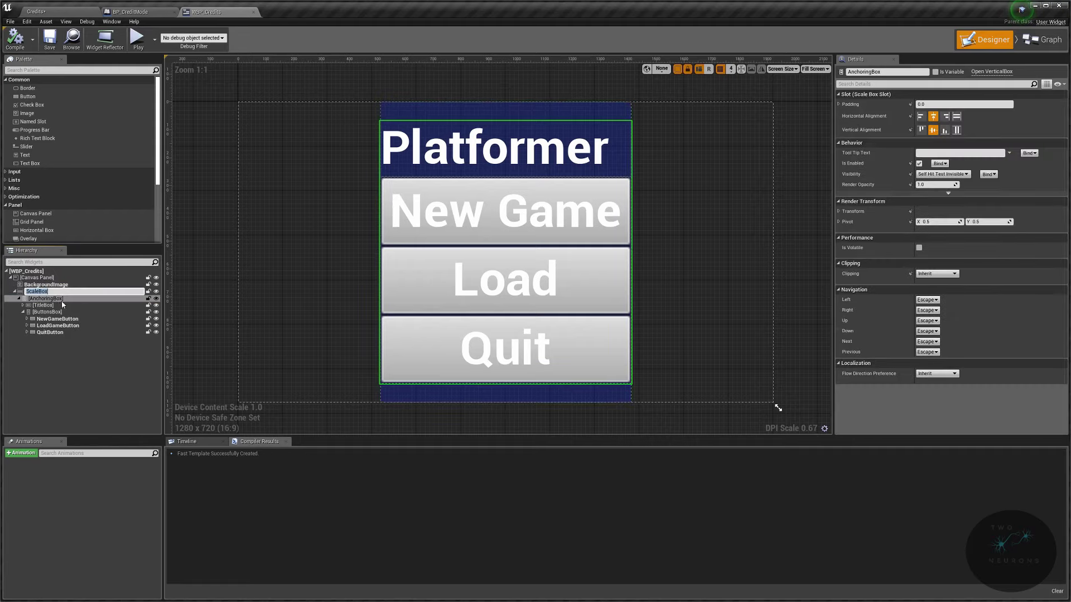
pyautogui.click(24, 292)
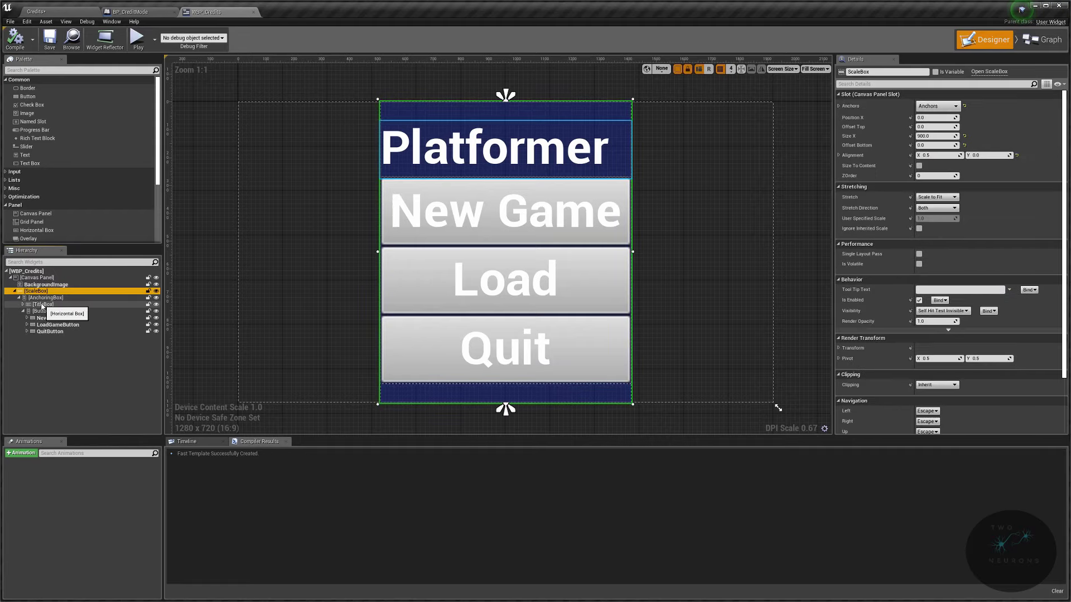
pyautogui.press('Delete')
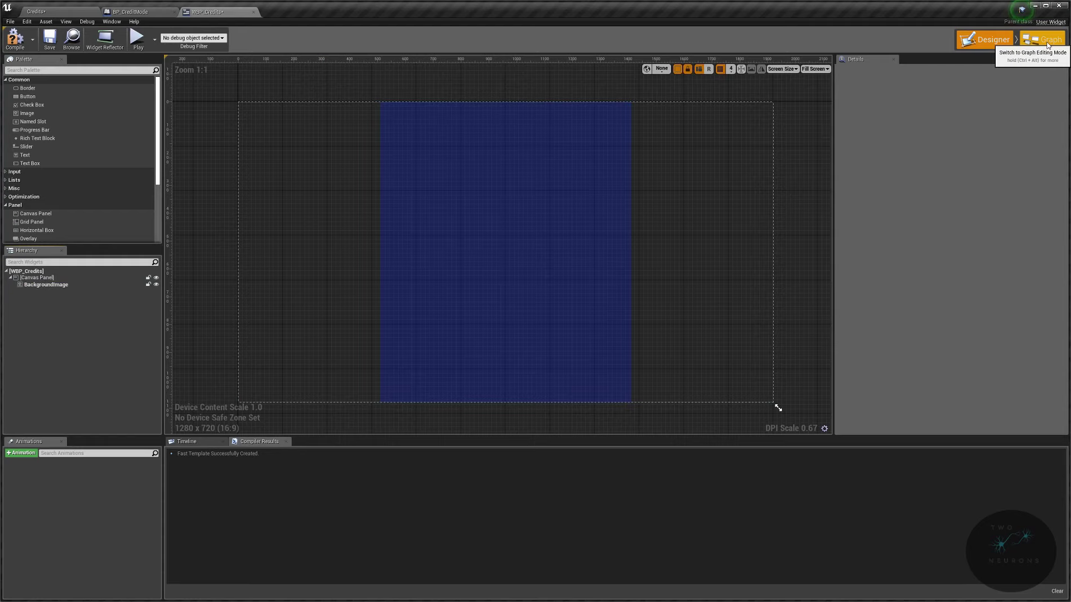
# Delete all the old button event nodes from the Event Graph and compile.
pyautogui.click(1043, 40)
pyautogui.scroll(-5, 752, 405)
pyautogui.moveTo(753, 403); pyautogui.dragTo(818, 399)
pyautogui.scroll(3, 724, 384)
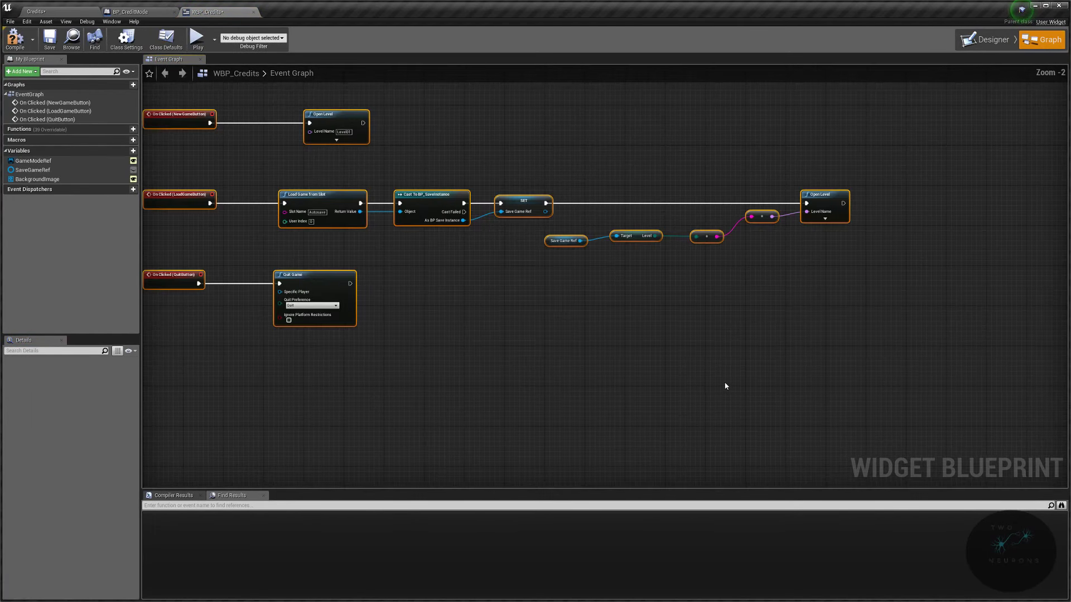
pyautogui.moveTo(731, 386); pyautogui.dragTo(831, 413, button='right')
pyautogui.press('Delete')
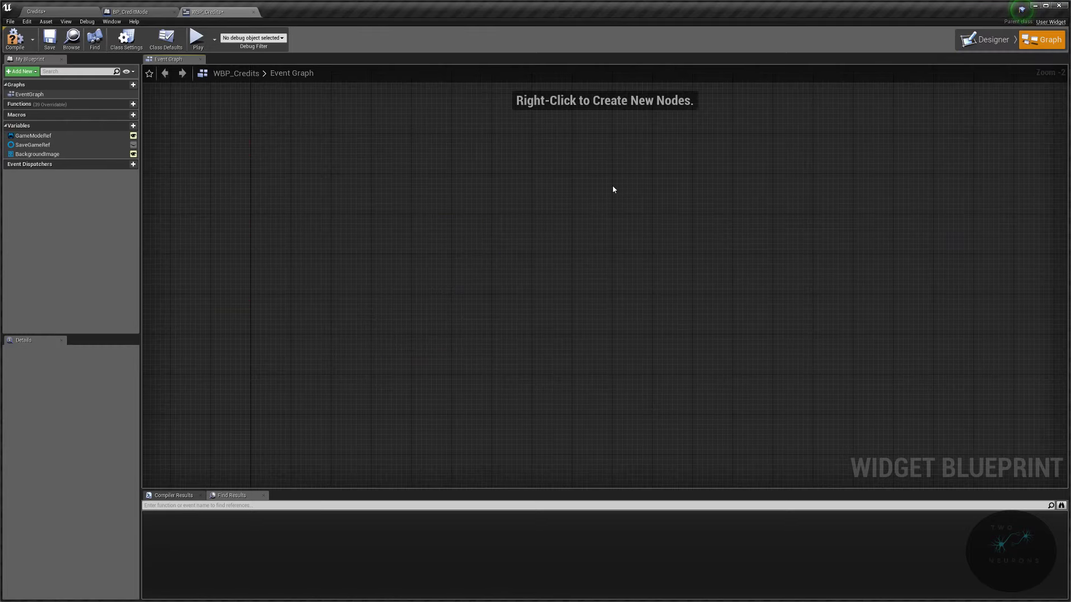
pyautogui.click(15, 38)
# Add an Event Construct node to the empty Event Graph.
pyautogui.moveTo(244, 135); pyautogui.dragTo(397, 235, button='right')
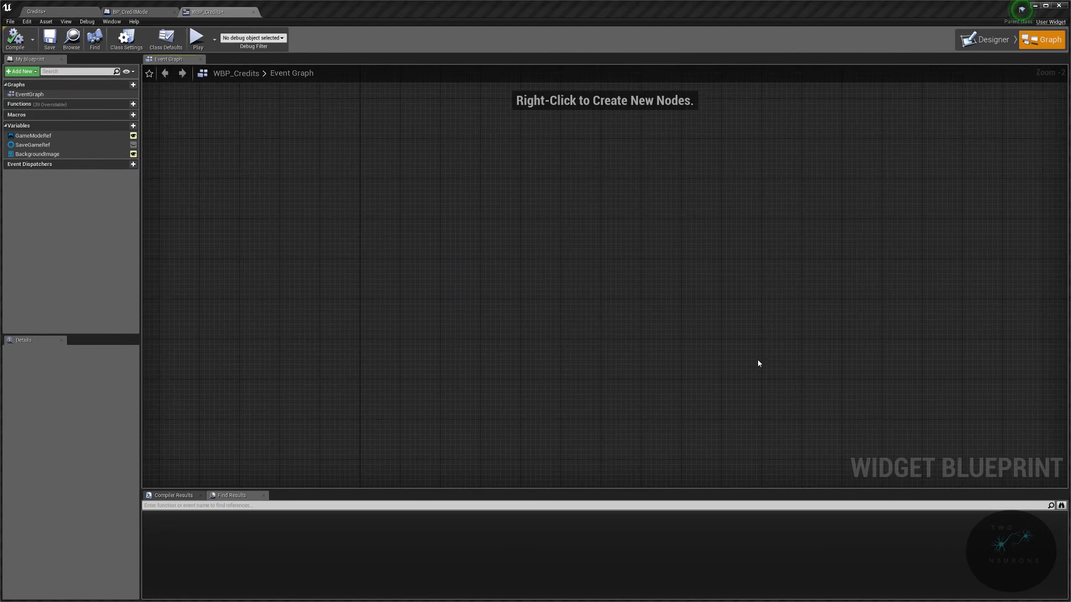
pyautogui.rightClick(539, 311)
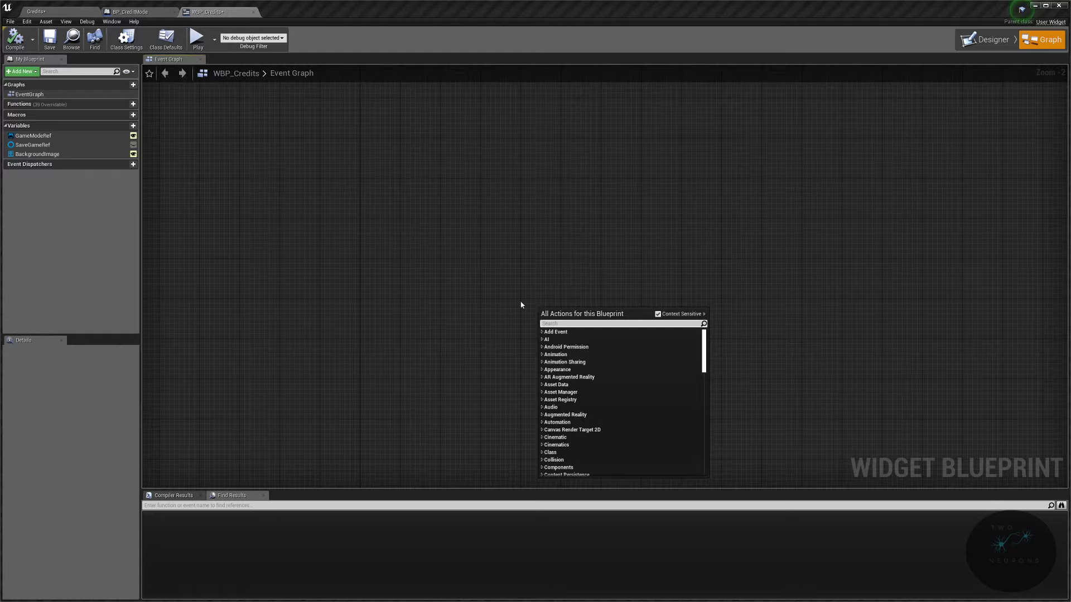
pyautogui.write('event construct')
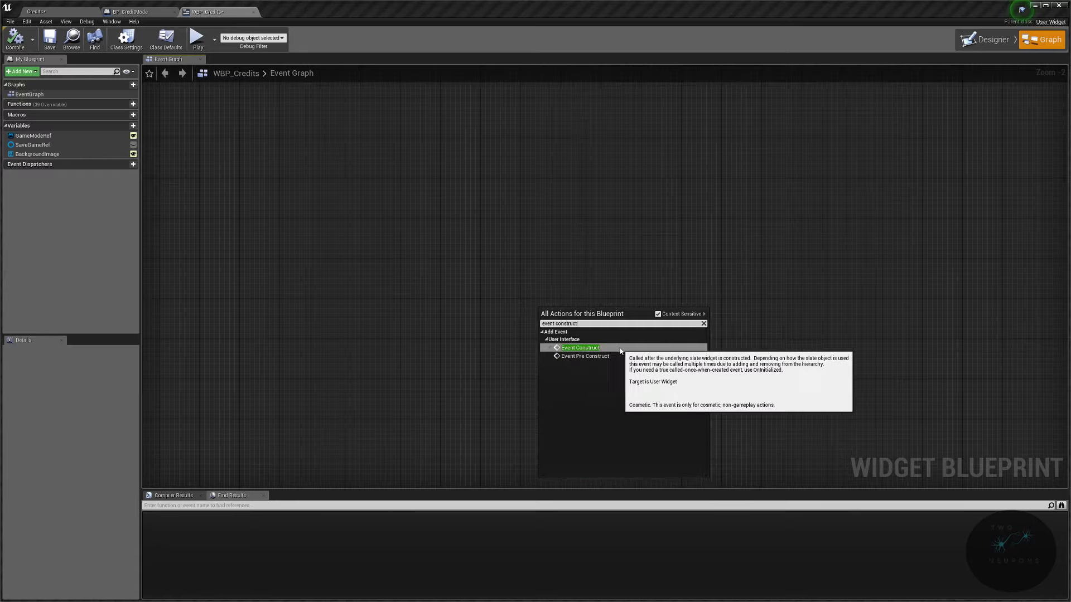
pyautogui.click(580, 348)
pyautogui.moveTo(566, 322); pyautogui.dragTo(514, 306)
pyautogui.scroll(2, 584, 296)
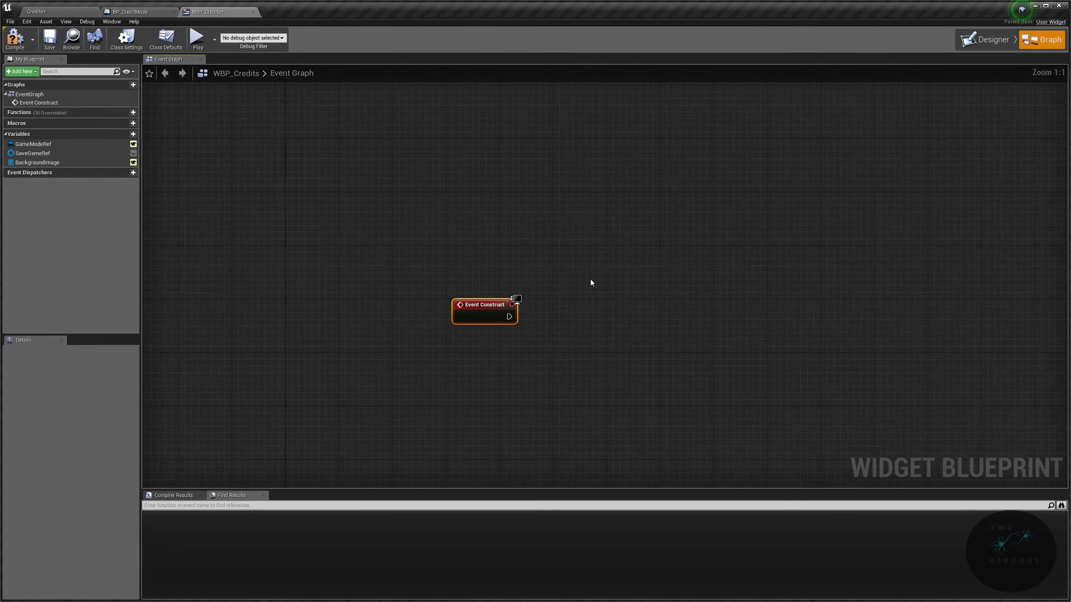
pyautogui.moveTo(593, 278); pyautogui.dragTo(610, 272, button='right')
pyautogui.moveTo(485, 301); pyautogui.dragTo(478, 301)
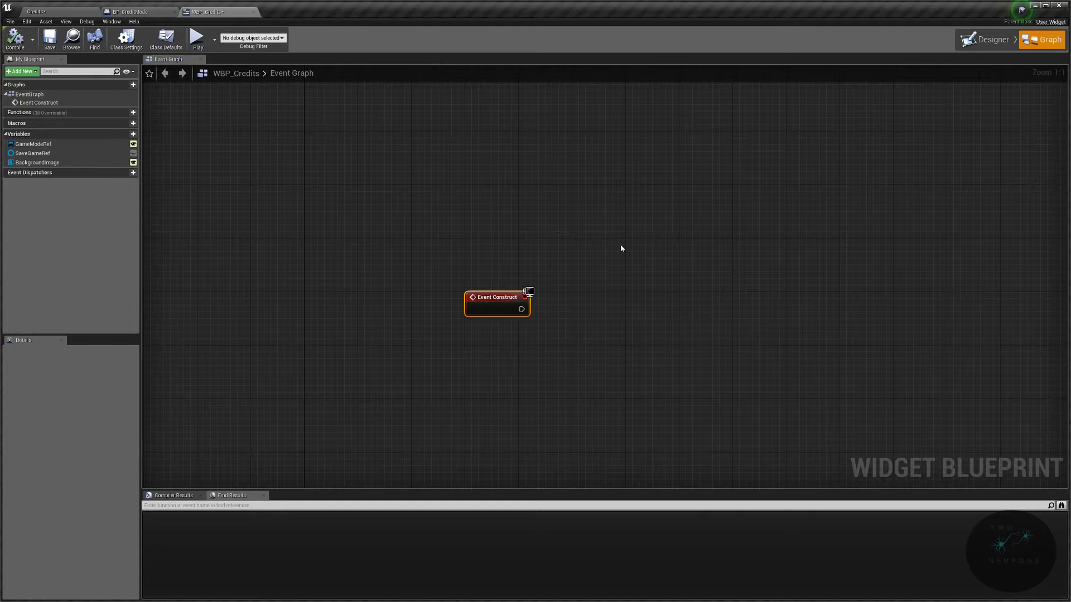
# Place a Vertical Box on the WBP_Credits canvas, anchored to the screen centre.
pyautogui.click(988, 40)
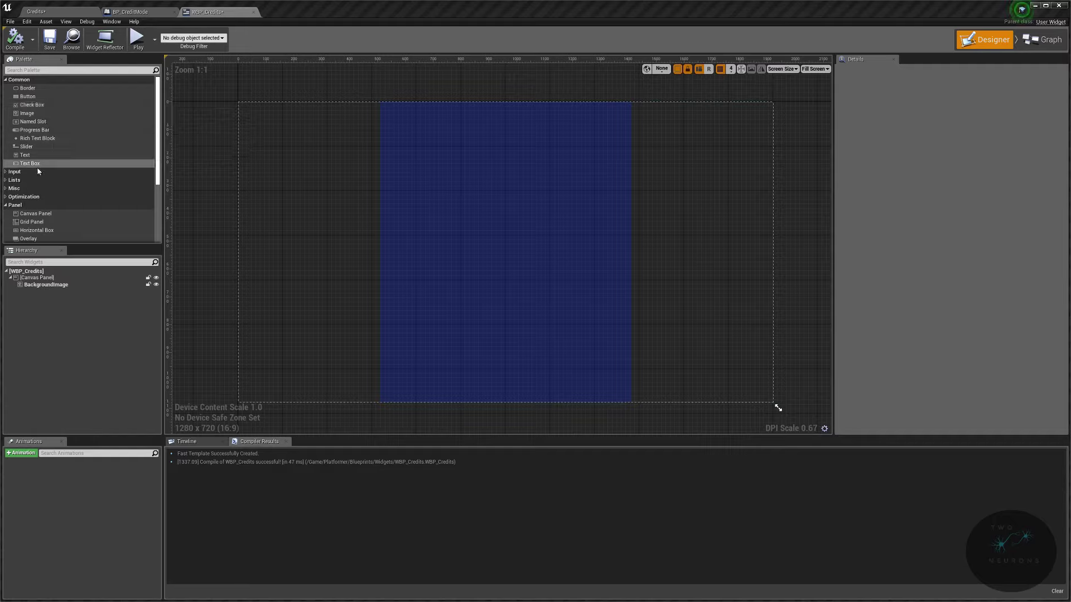
pyautogui.scroll(-3, 41, 206)
pyautogui.scroll(-2, 40, 213)
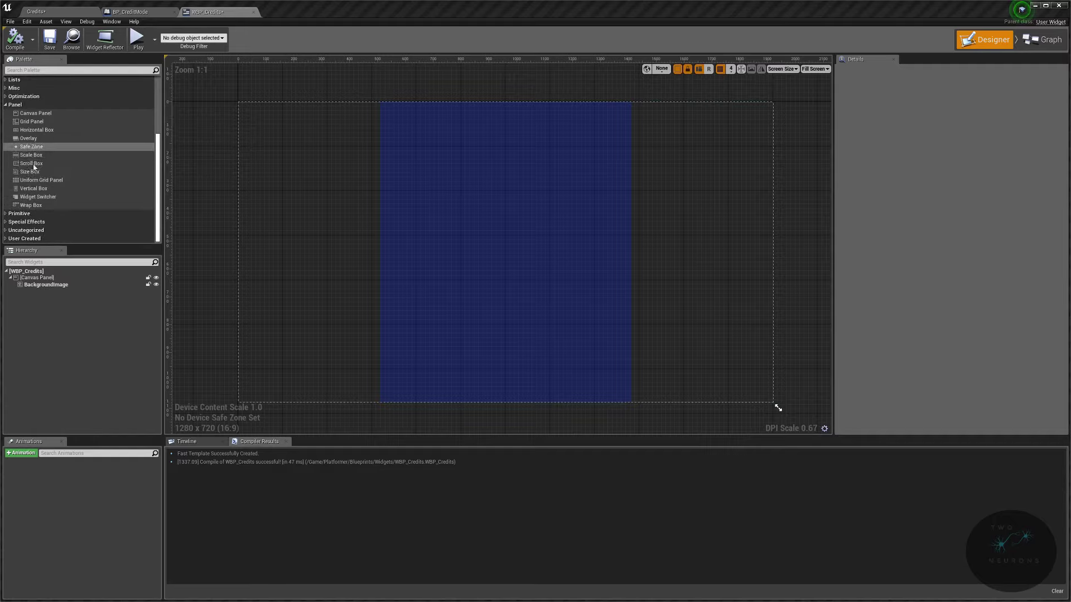
pyautogui.moveTo(35, 189); pyautogui.dragTo(467, 250)
pyautogui.click(938, 106)
pyautogui.click(966, 161)
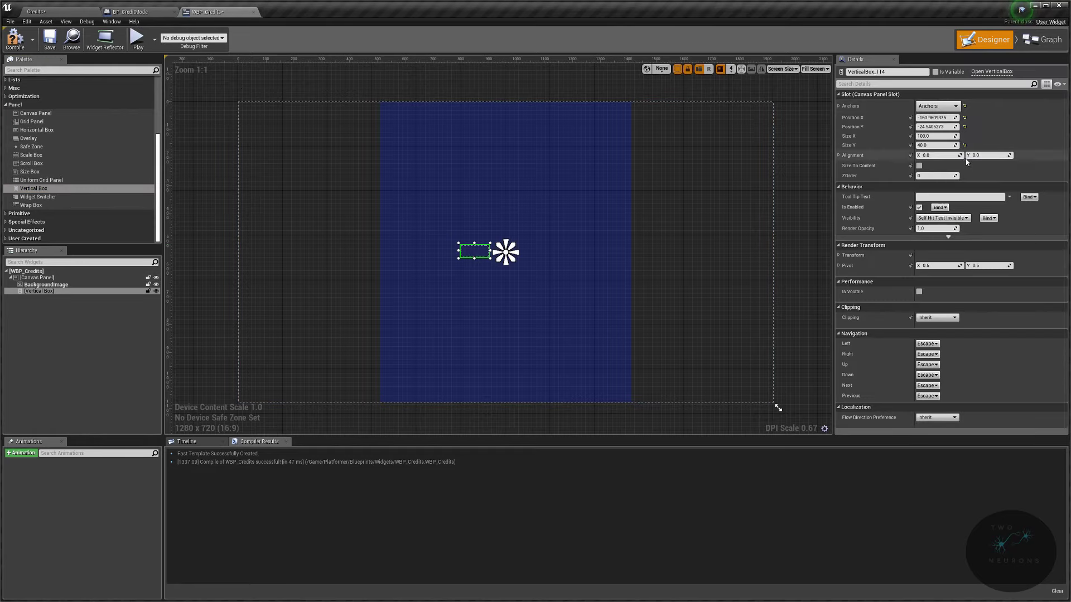
# Set the Vertical Box position to 0, 0, alignment X 0.5, and Size To Content.
pyautogui.click(934, 117)
pyautogui.write('0')
pyautogui.press('Return')
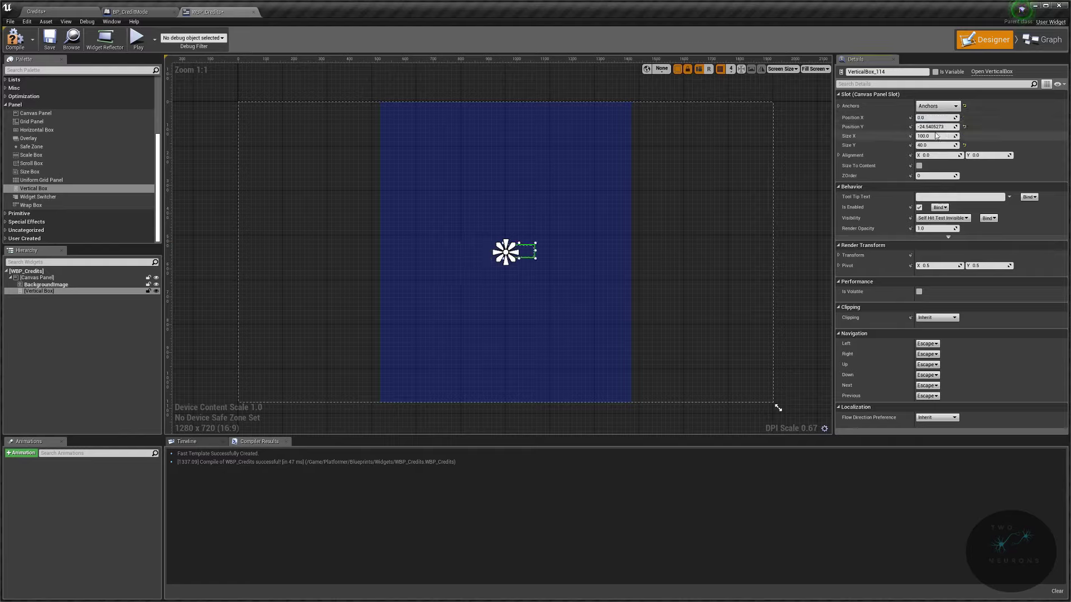
pyautogui.click(938, 127)
pyautogui.write('0')
pyautogui.press('Return')
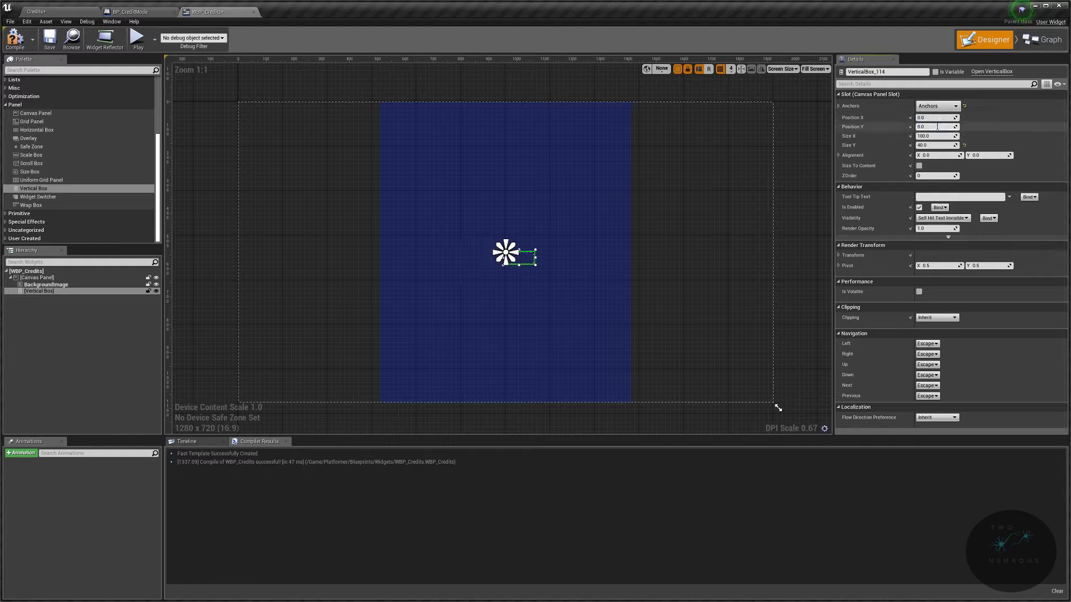
pyautogui.click(937, 155)
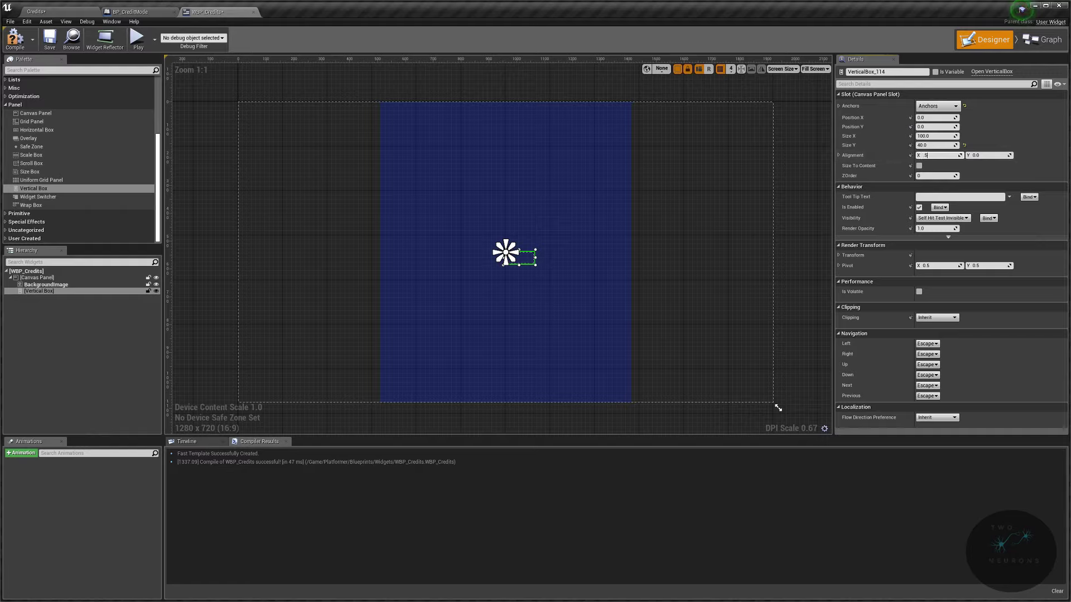
pyautogui.press('Return')
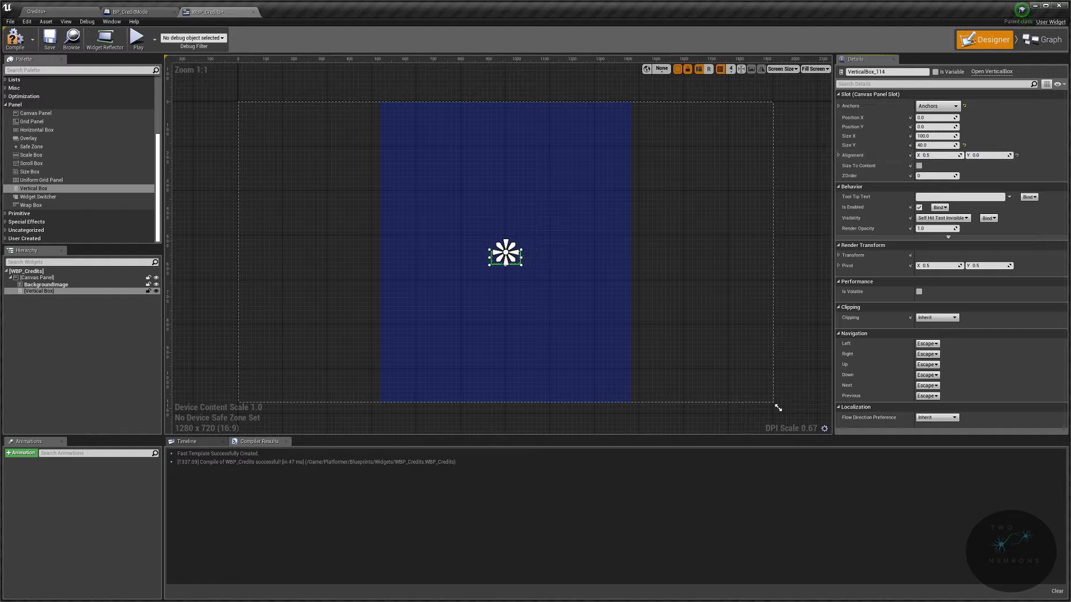
pyautogui.click(919, 166)
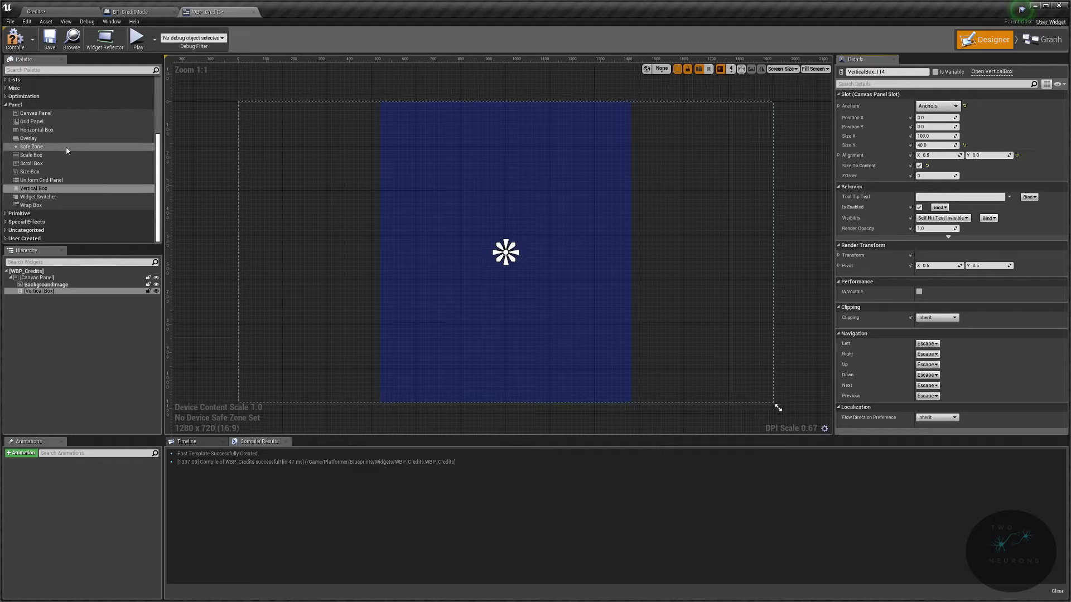
# Add a Text block from the Palette inside the Vertical Box.
pyautogui.scroll(4, 66, 179)
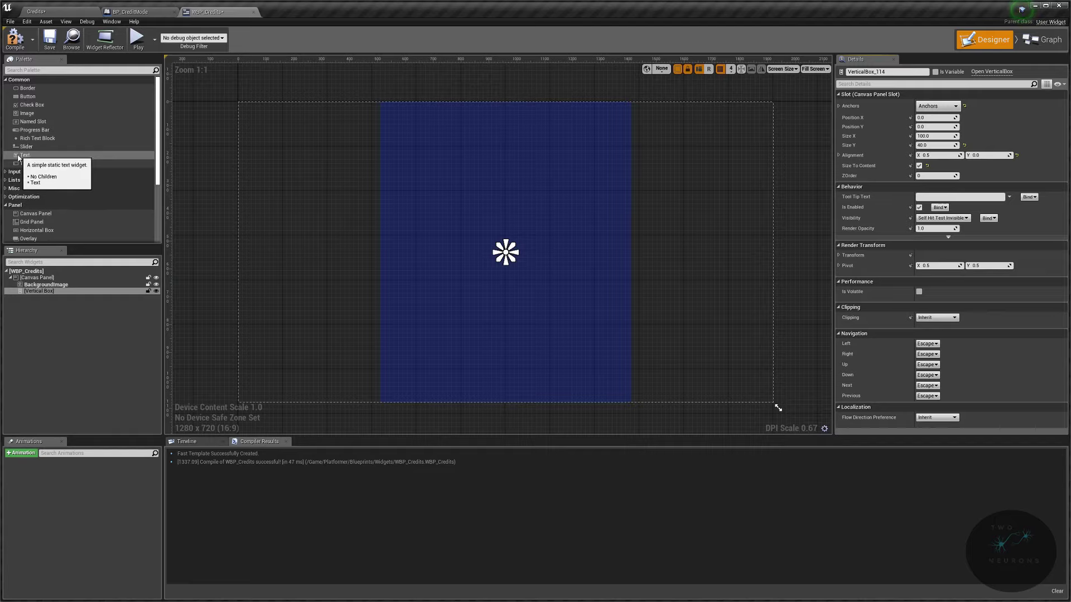
pyautogui.click(36, 157)
pyautogui.moveTo(35, 160); pyautogui.dragTo(43, 294)
# Rename the Vertical Box to CreditsBox and the text block to CreditsText.
pyautogui.click(43, 294)
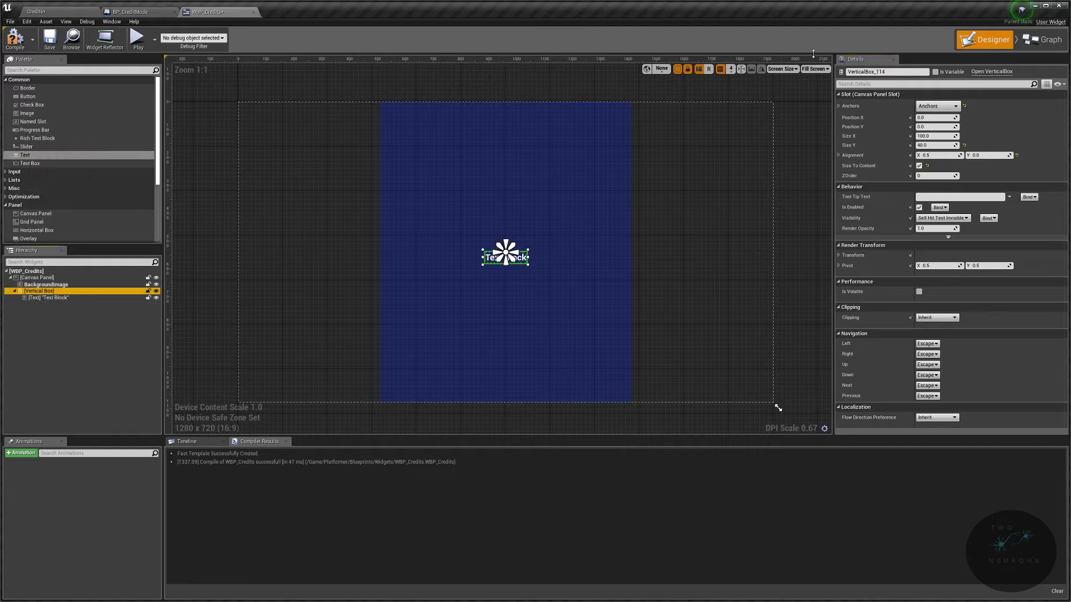
pyautogui.click(891, 73)
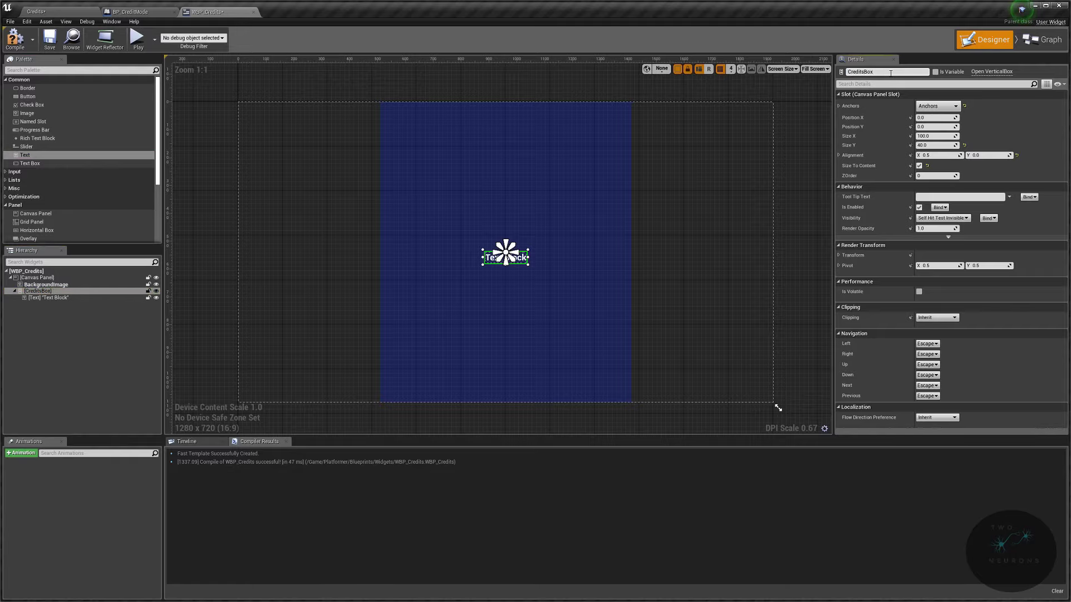
pyautogui.click(48, 297)
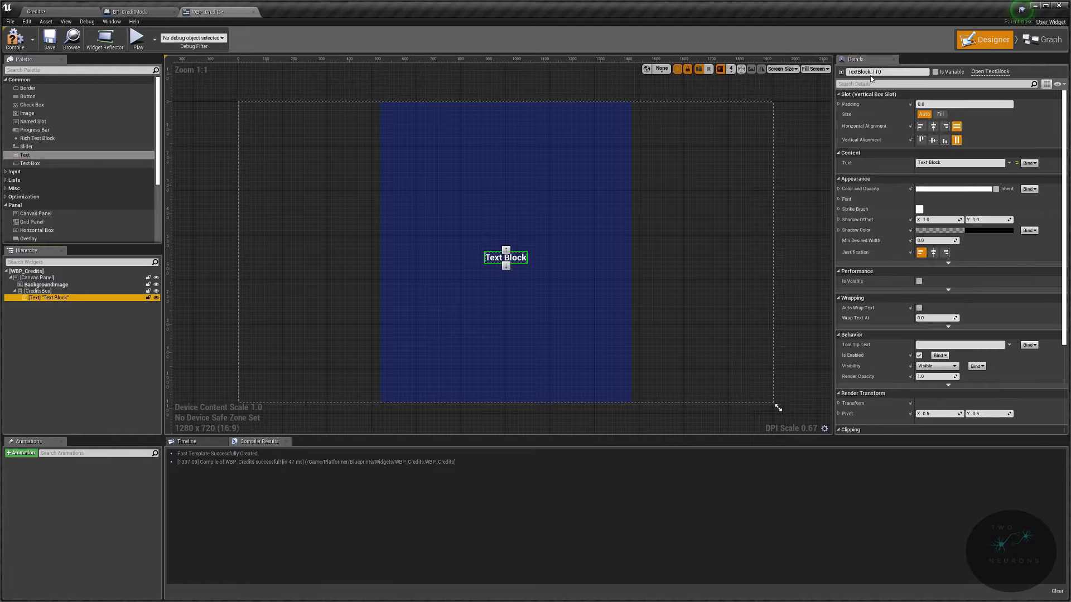
pyautogui.click(899, 73)
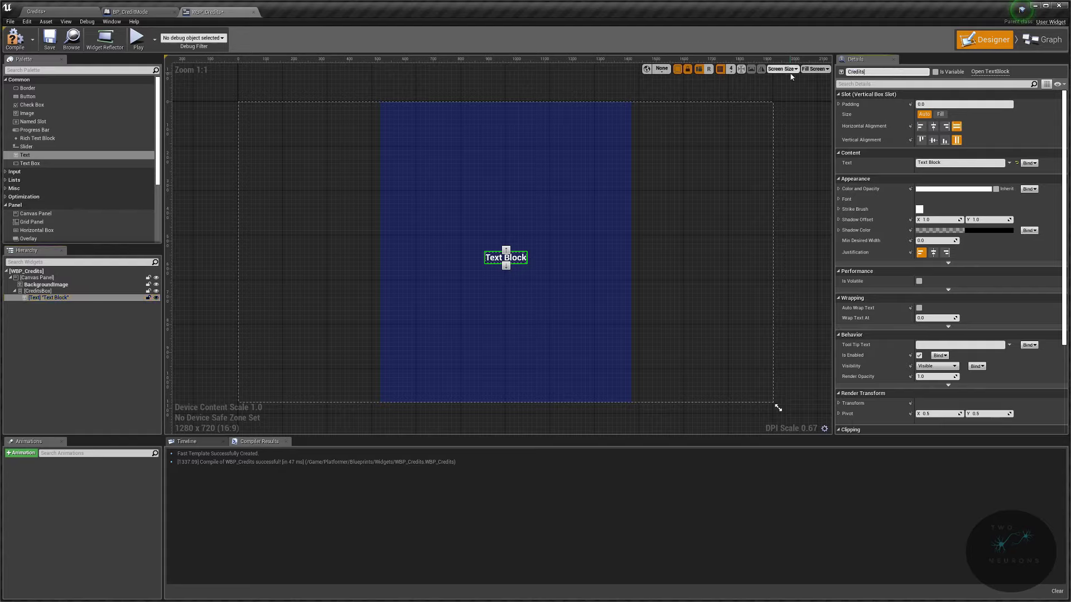
pyautogui.write('CreditsText')
pyautogui.press('Return')
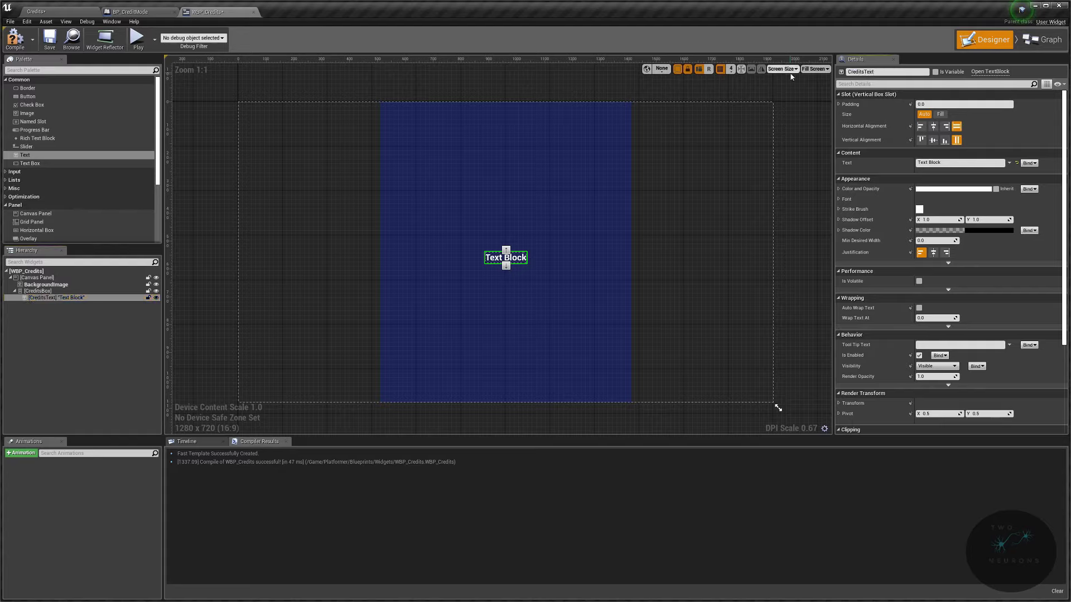
# Replace the placeholder with 'Platformer', 'A Tutorial!' and the author and editor credit lines.
pyautogui.click(951, 162)
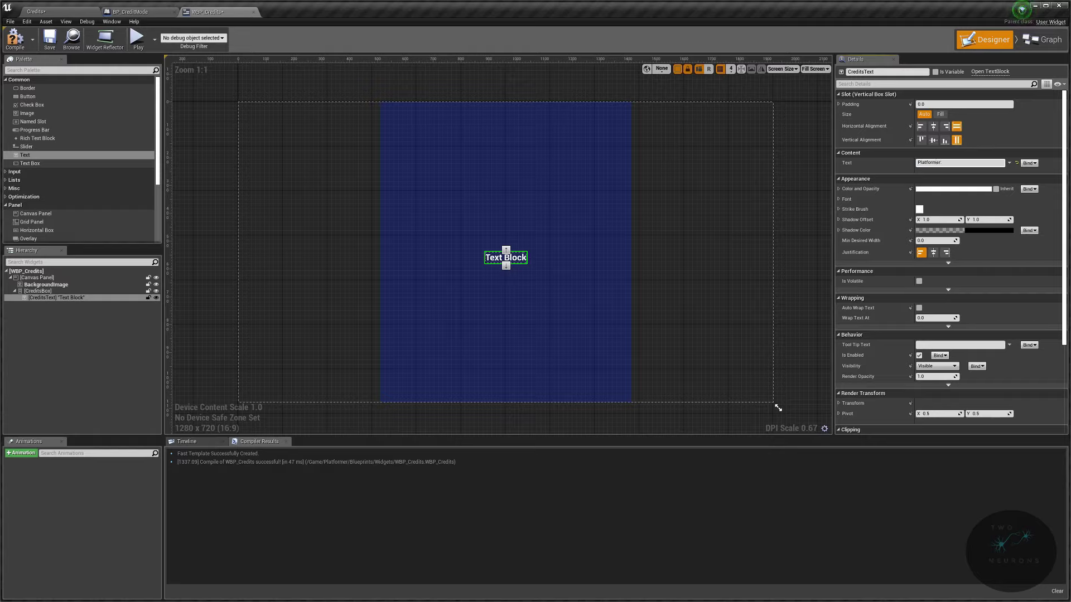
pyautogui.hotkey('shift', 'Return')
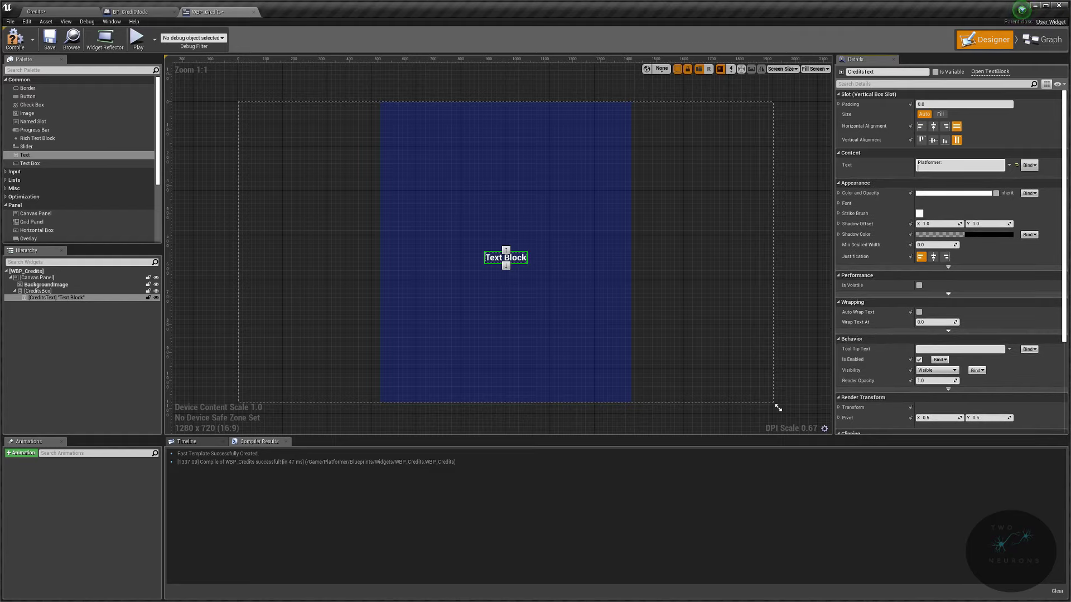
pyautogui.hotkey('shift', 'Return')
pyautogui.hotkey('shift', 'Return')
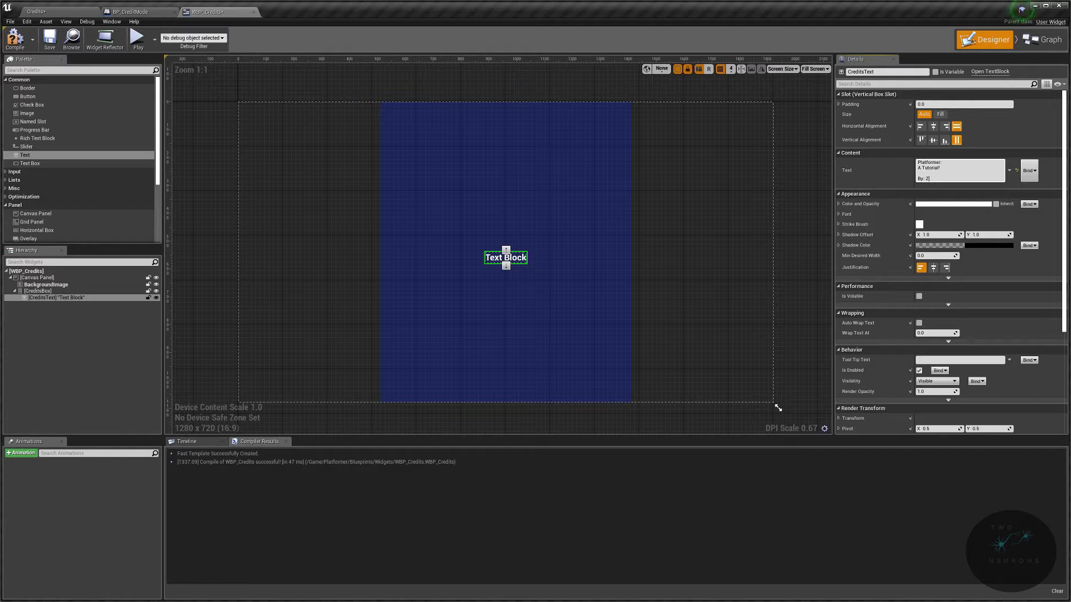
pyautogui.write('By: Zach (W')
pyautogui.write('o Neurons)')
pyautogui.hotkey('shift', 'Return')
pyautogui.hotkey('shift', 'Return')
pyautogui.write('Edit')
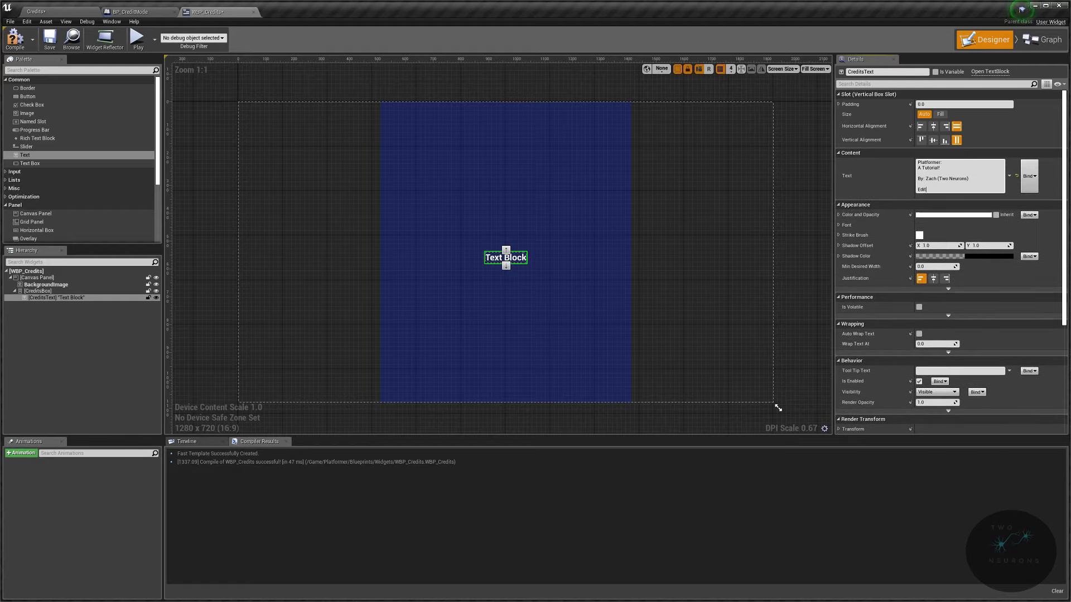
pyautogui.write('edVideos RE')
pyautogui.write('ed by: Zach (Two Neurons)')
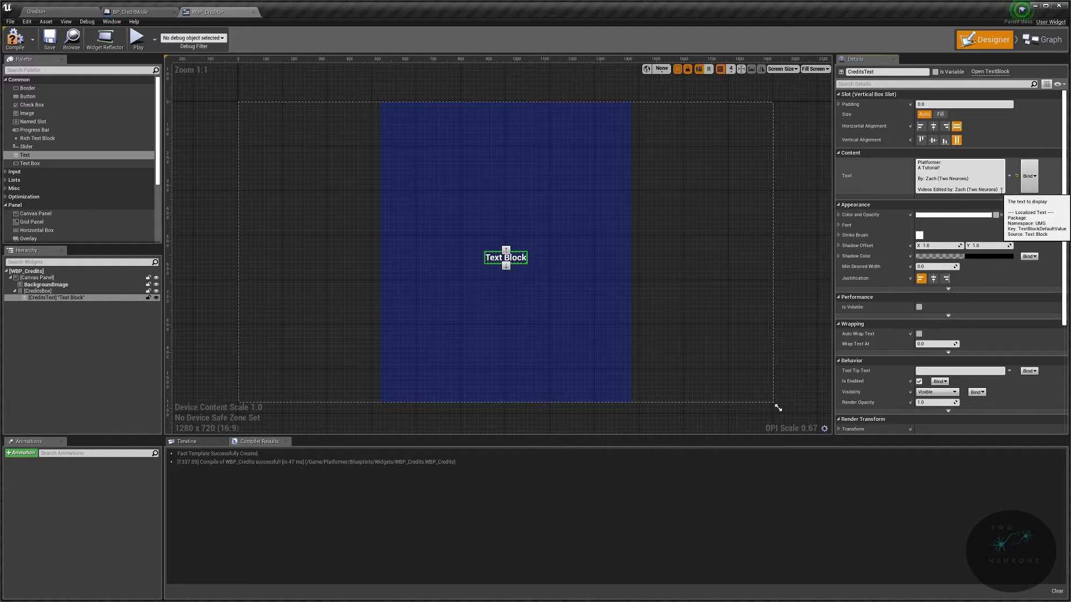
pyautogui.hotkey('shift', 'Return')
pyautogui.press('BackSpace')
# Add a 'Special Thanks:' section listing three thanked usernames on separate lines.
pyautogui.hotkey('shift', 'Return')
pyautogui.hotkey('shift', 'Return')
pyautogui.write('Spec')
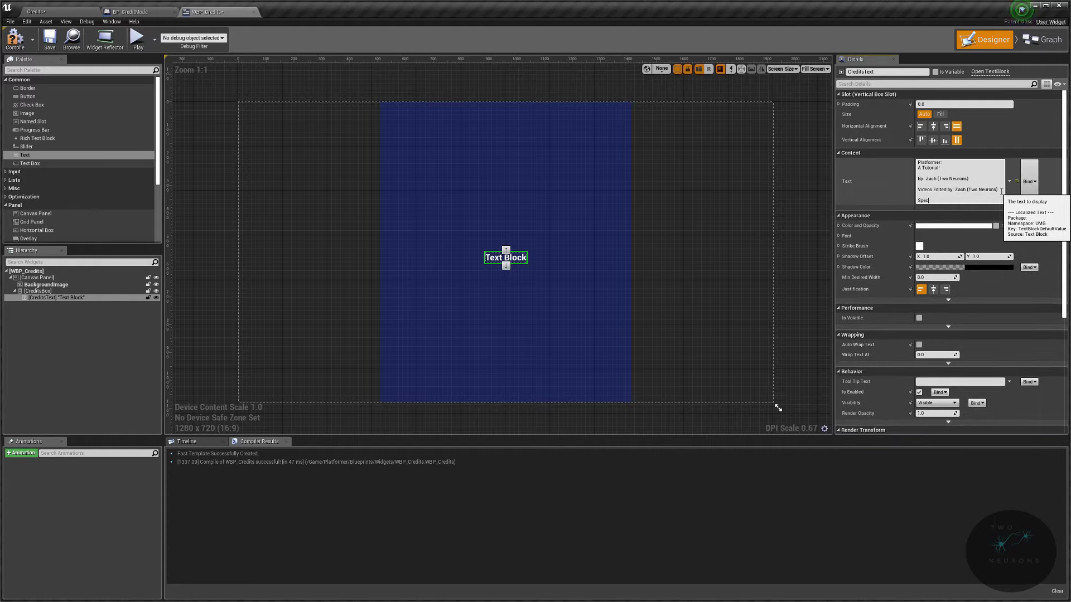
pyautogui.write('ial Thanks:')
pyautogui.hotkey('shift', 'Return')
pyautogui.write('Steve')
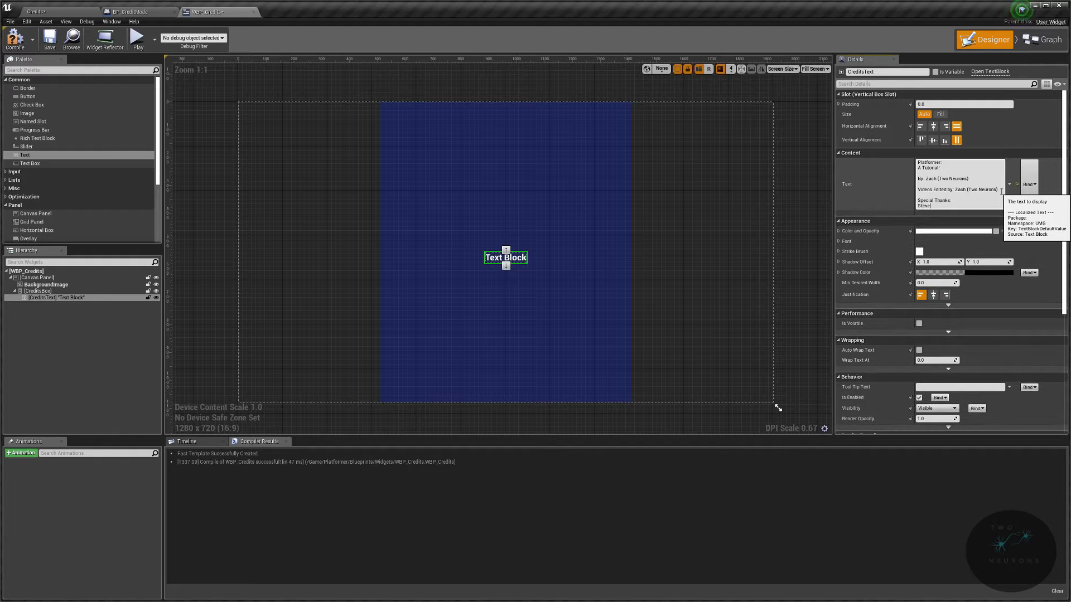
pyautogui.write('ning')
pyautogui.hotkey('shift', 'Return')
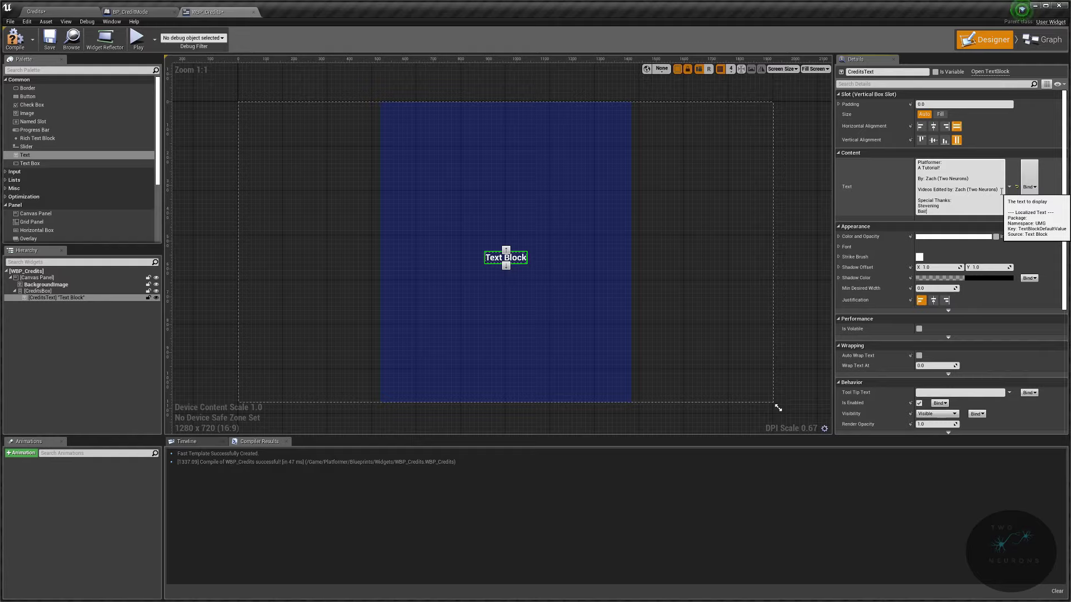
pyautogui.write('kkeri')
pyautogui.hotkey('shift', 'Return')
pyautogui.write('Chil')
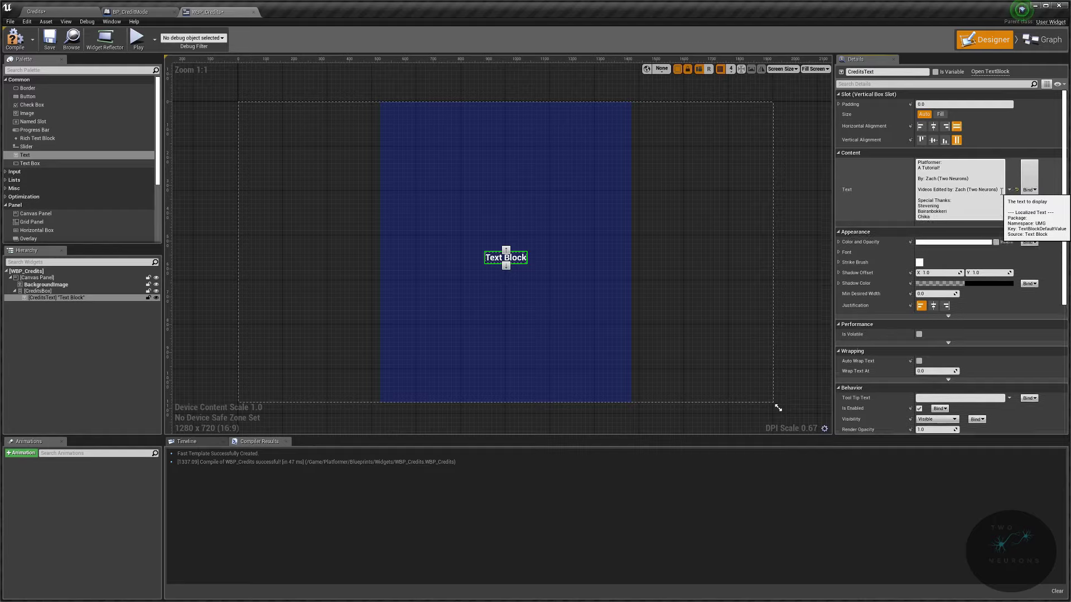
pyautogui.write('abo')
pyautogui.press('BackSpace')
pyautogui.press('BackSpace')
pyautogui.write('wowwow')
pyautogui.hotkey('shift', 'Return')
pyautogui.hotkey('shift', 'Return')
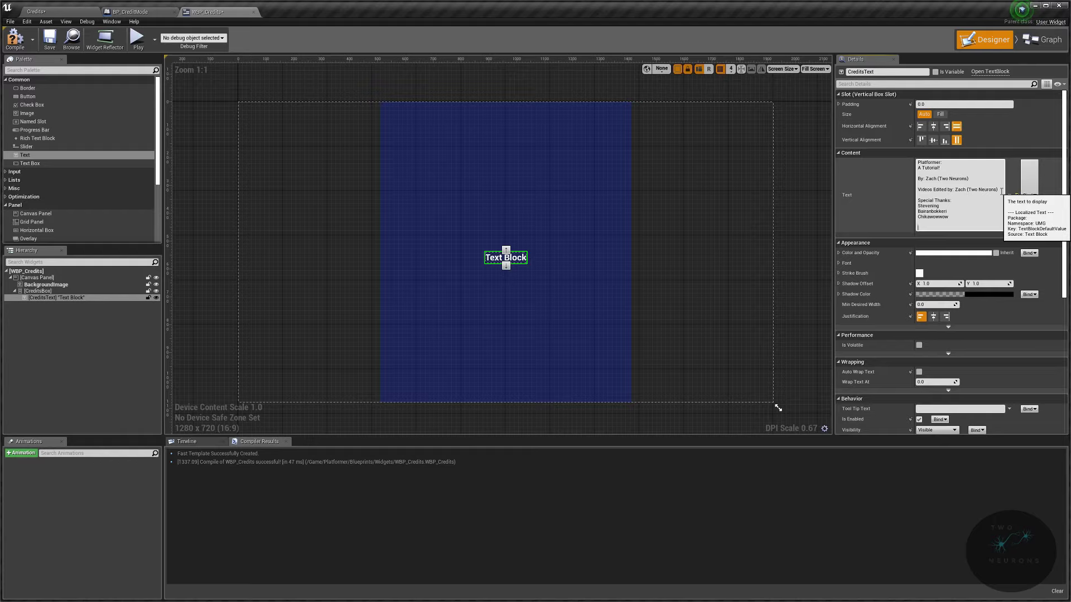
pyautogui.press('BackSpace')
pyautogui.press('BackSpace')
pyautogui.hotkey('shift', 'Return')
pyautogui.hotkey('shift', 'Return')
# Add the YT, Discord and Reddit communities thanks line and the closing 'And to viewers like you!'.
pyautogui.write('And thanks to all of the YT and')
pyautogui.press('BackSpace')
pyautogui.press('BackSpace')
pyautogui.press('BackSpace')
pyautogui.write(', Discord, and Reddit dev communities that have supported me in this projec')
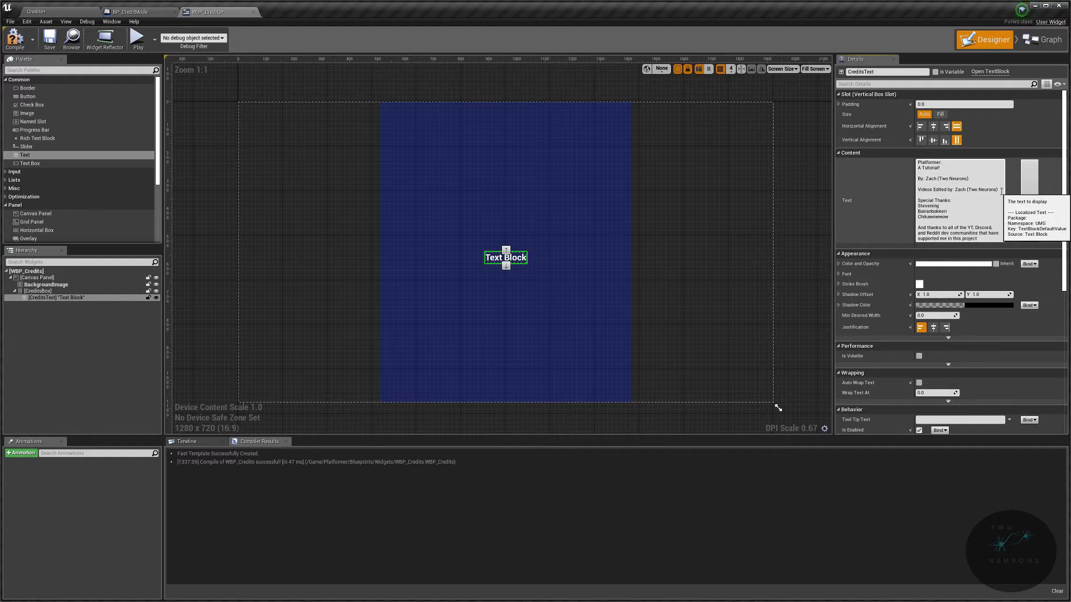
pyautogui.write('t')
pyautogui.press('Return')
pyautogui.press('Return')
pyautogui.write('And to view')
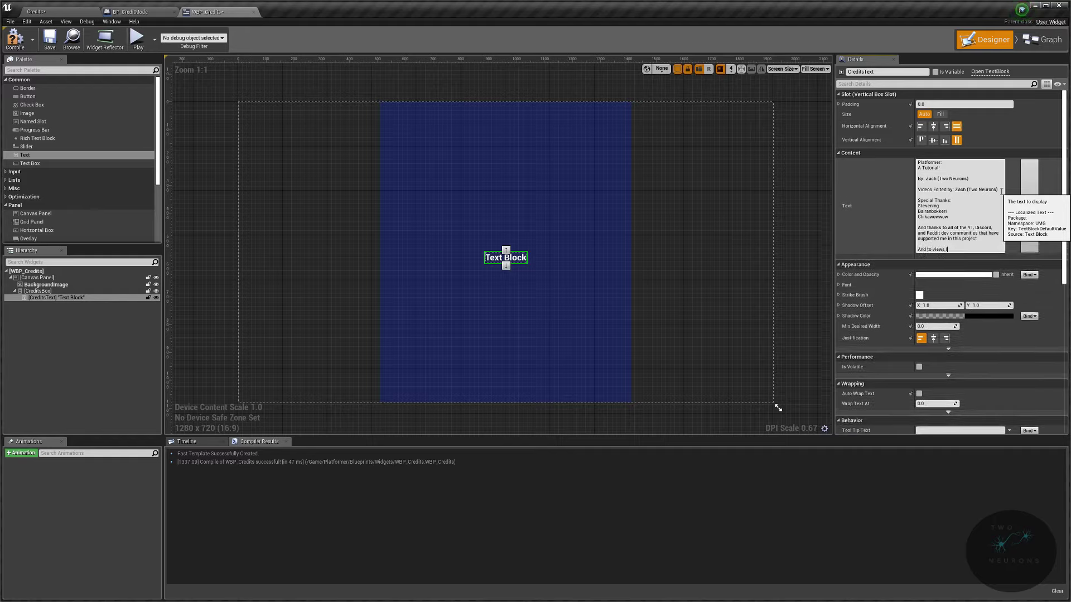
pyautogui.write('ers like you!')
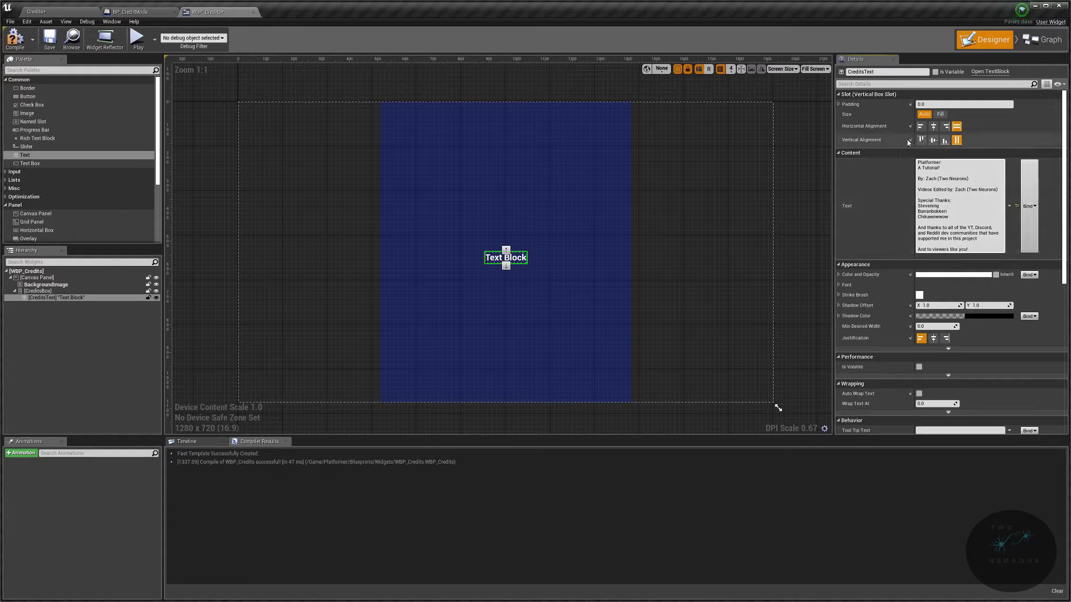
# Centre CreditsText in the box, centre-justify it, and split the long thanks sentence into three lines.
pyautogui.click(739, 249)
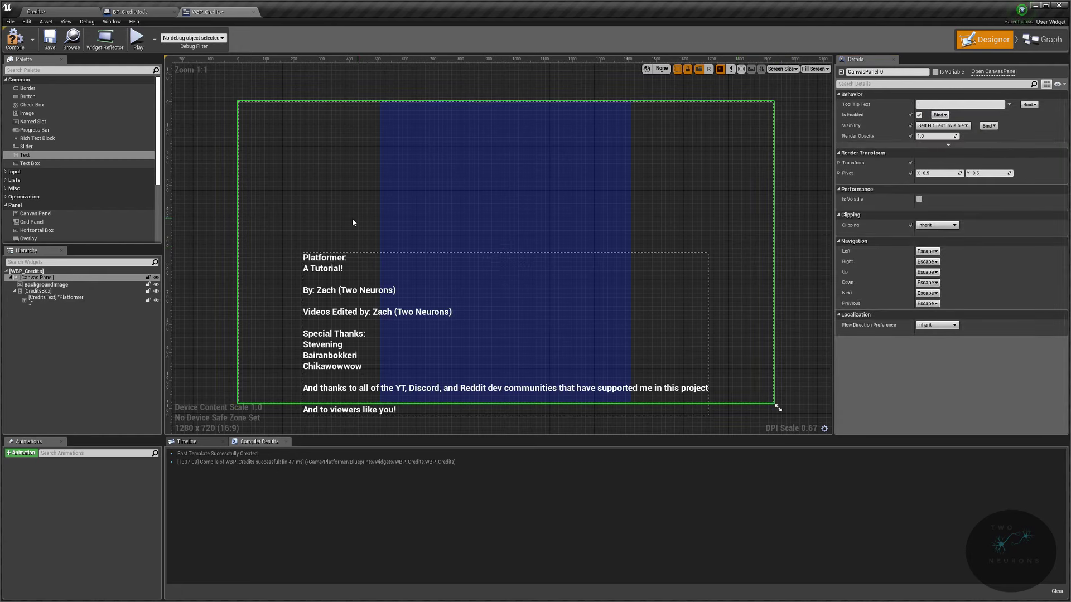
pyautogui.click(334, 265)
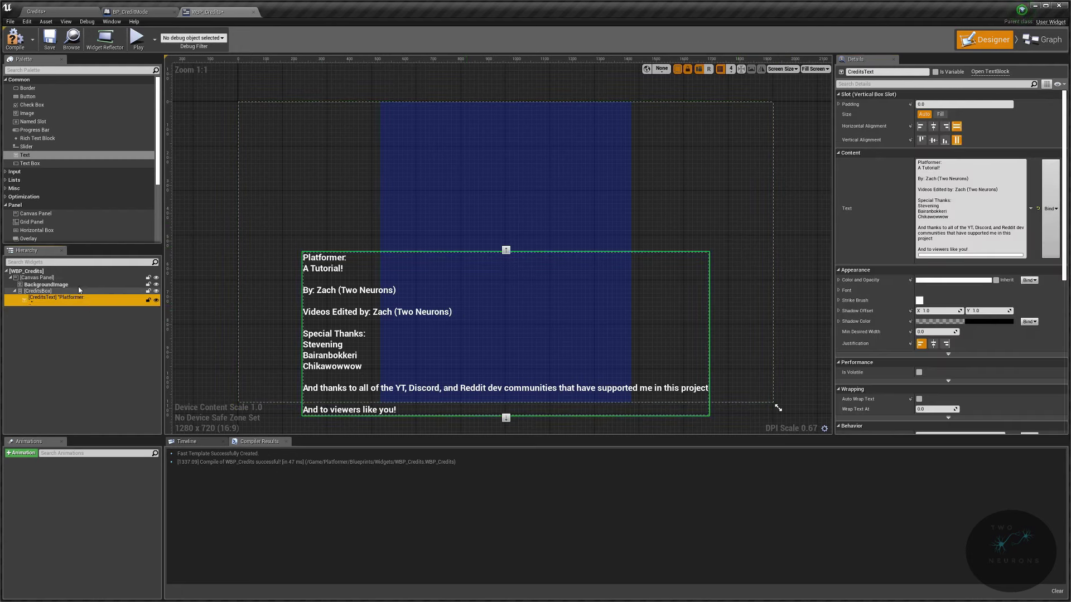
pyautogui.click(934, 127)
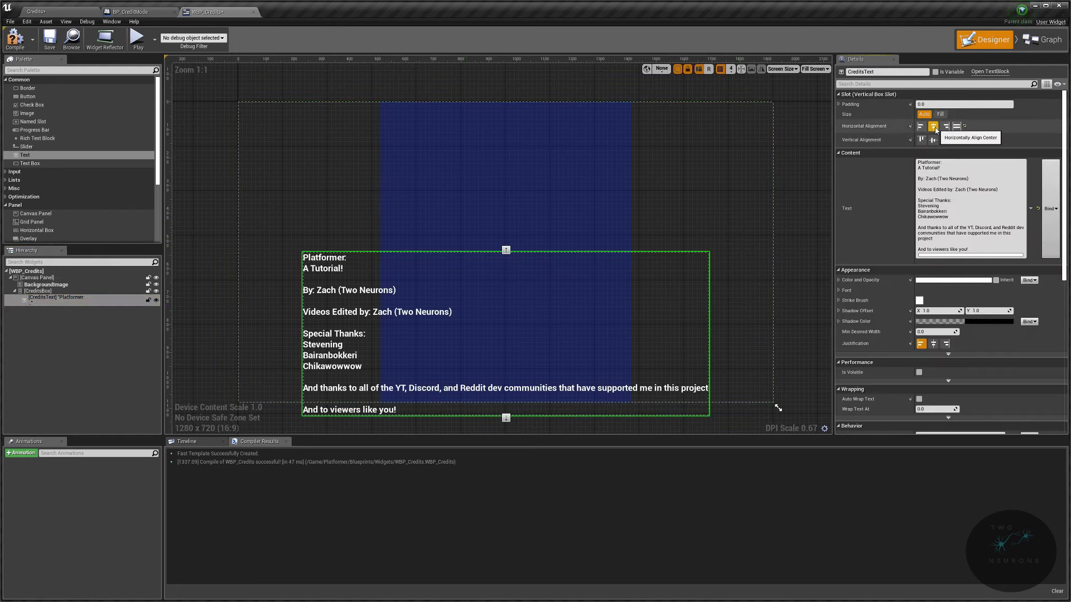
pyautogui.click(933, 140)
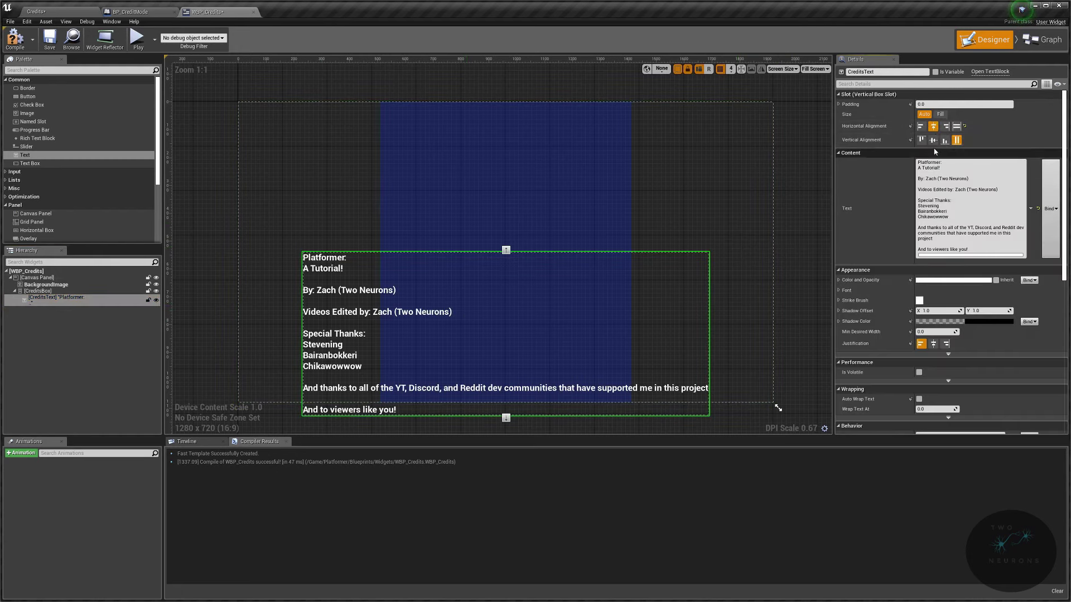
pyautogui.click(933, 344)
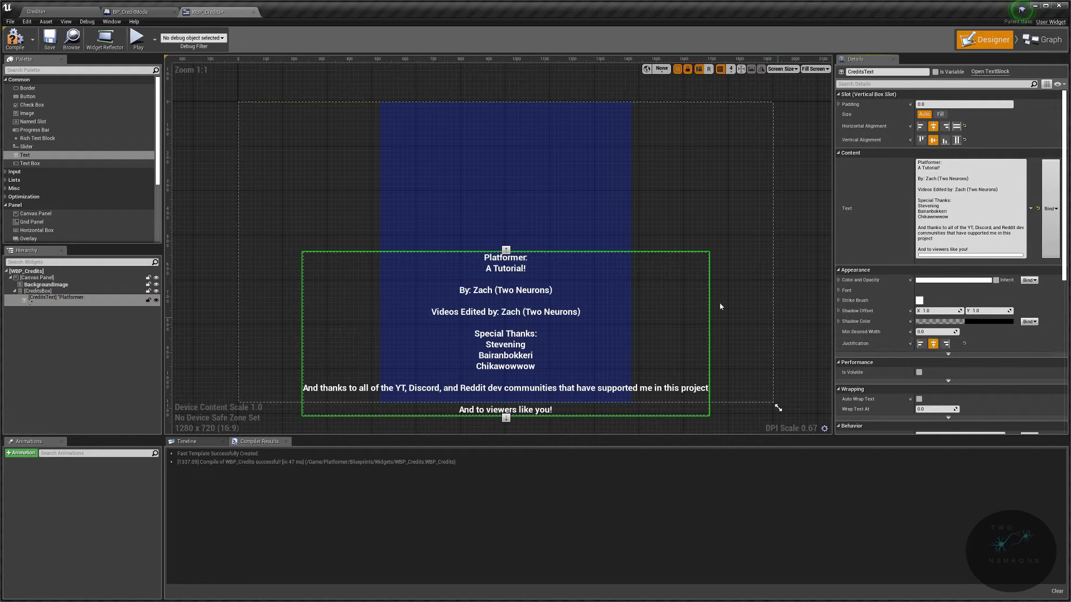
pyautogui.click(965, 227)
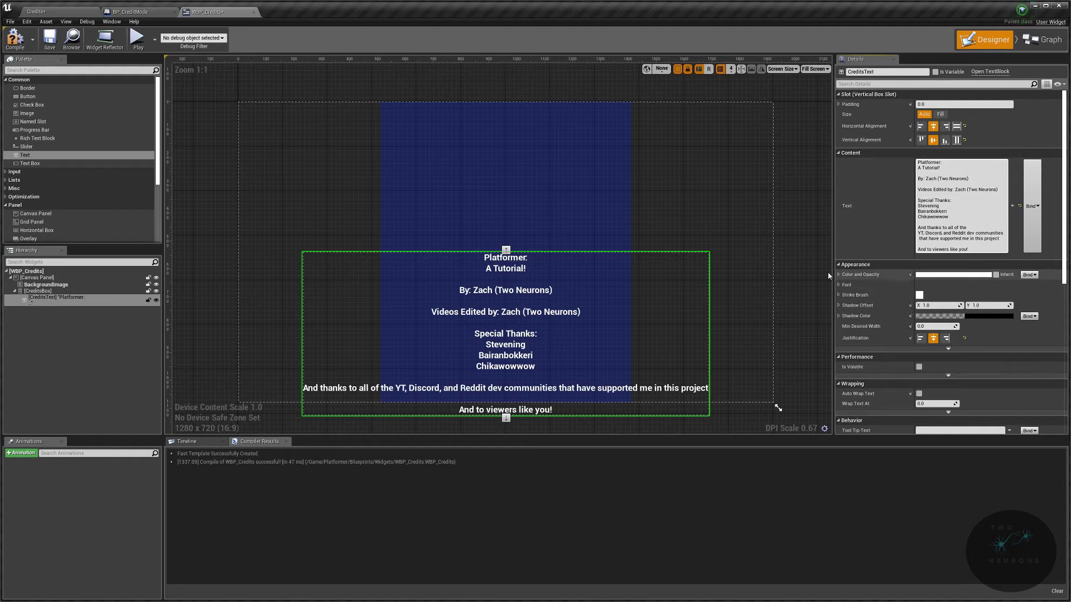
pyautogui.click(777, 172)
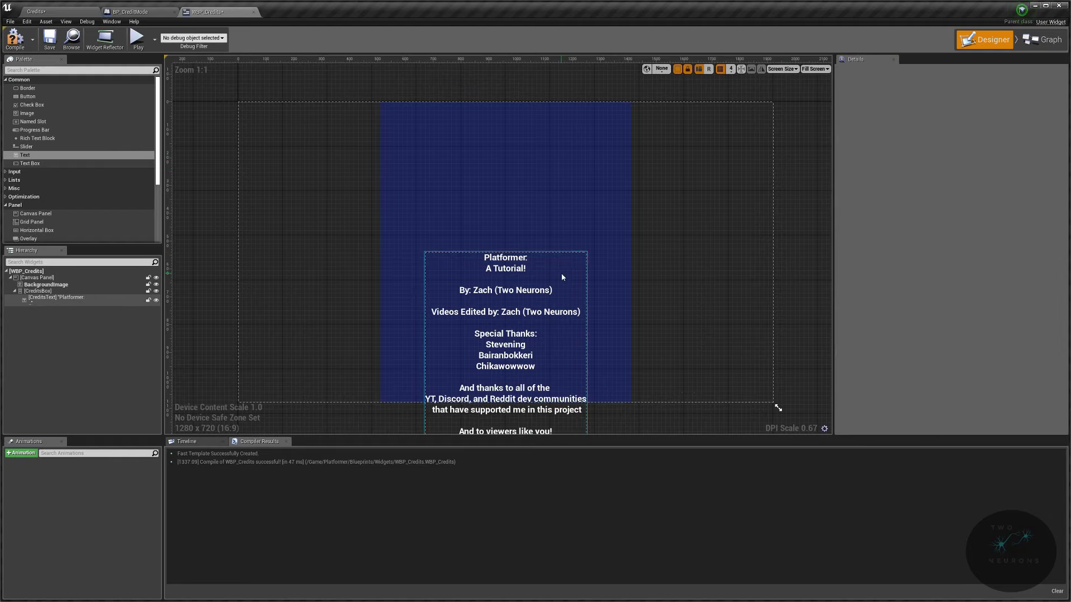
# Select CreditsBox, drag it on the canvas and set its position value to 0.
pyautogui.scroll(-1, 560, 276)
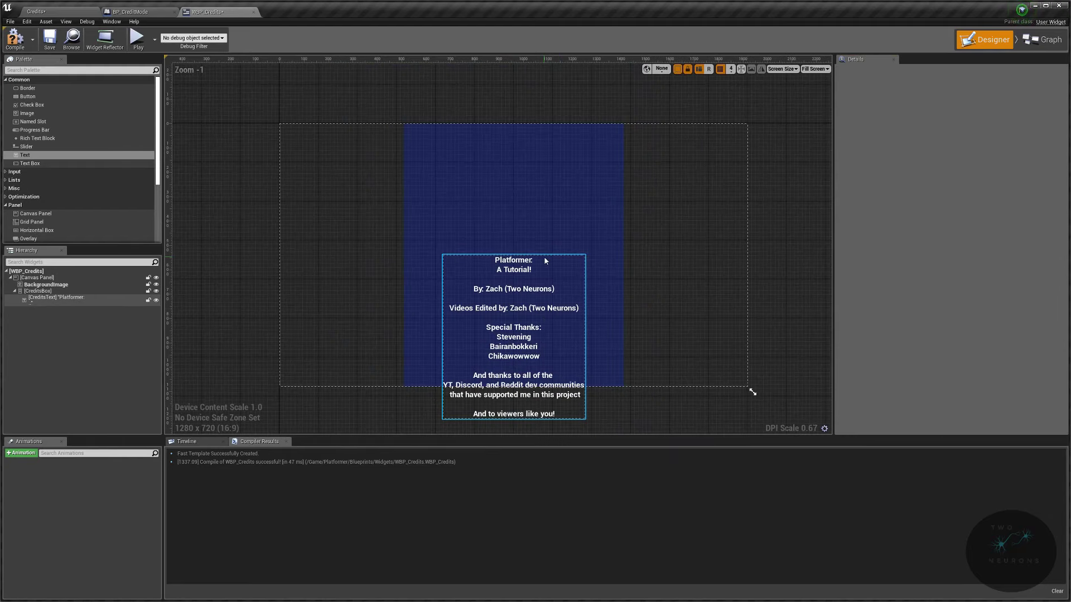
pyautogui.moveTo(545, 260); pyautogui.dragTo(614, 193)
pyautogui.click(39, 291)
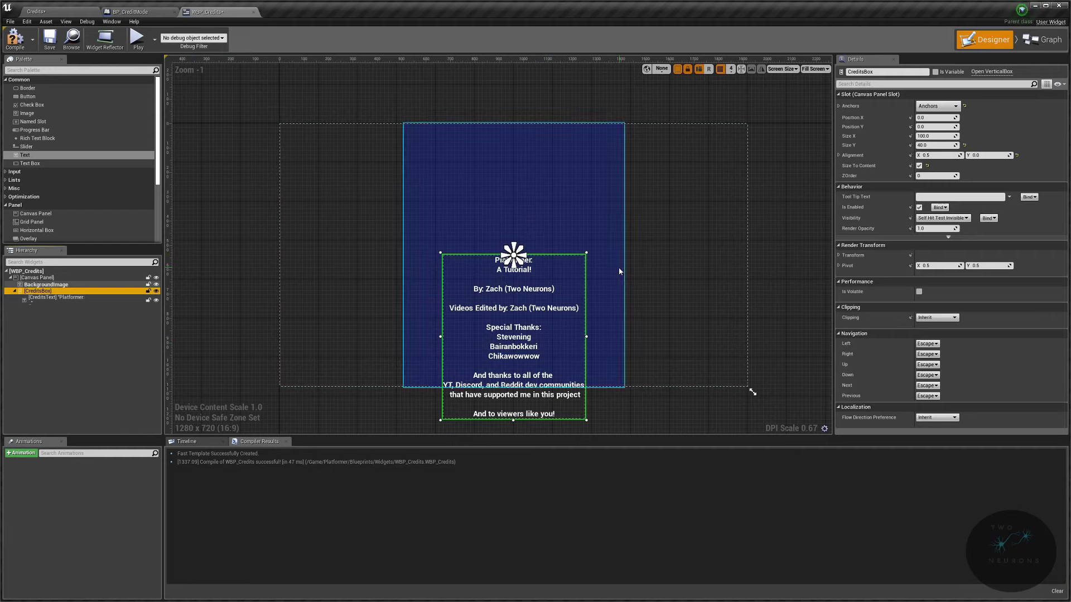
pyautogui.moveTo(557, 266); pyautogui.dragTo(575, 385)
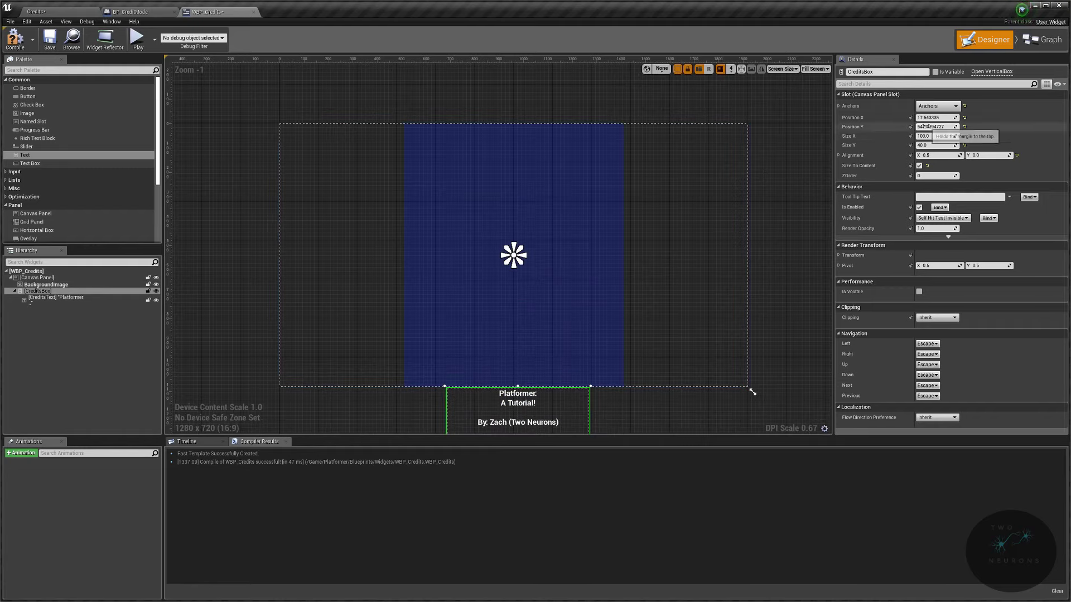
pyautogui.click(946, 126)
pyautogui.write('0')
pyautogui.press('Return')
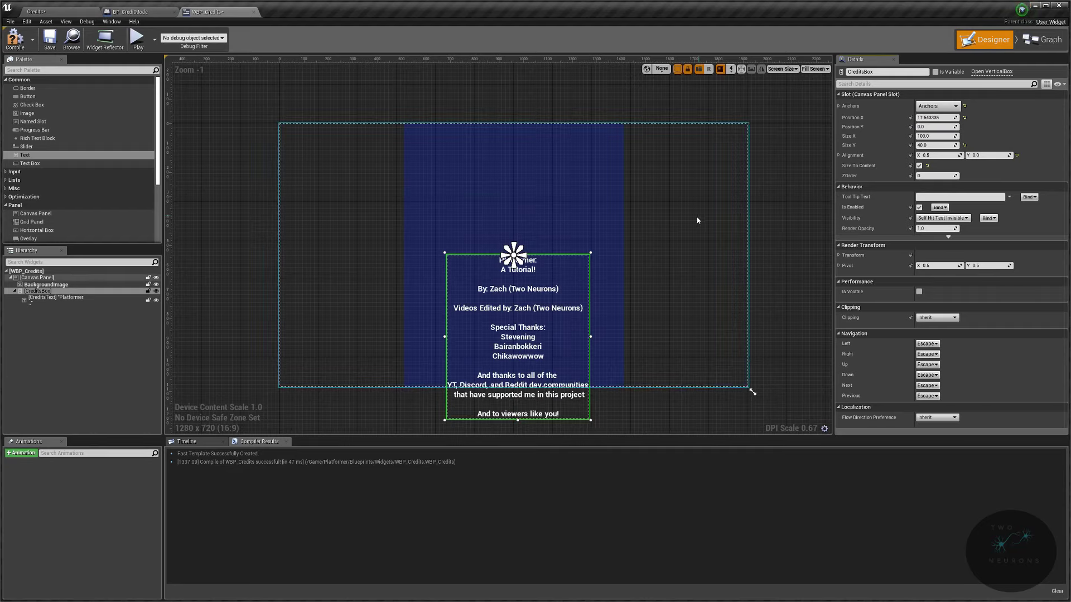
# Move CreditsBox just below the screen's bottom edge and set Position X to 0.
pyautogui.moveTo(566, 258); pyautogui.dragTo(565, 359)
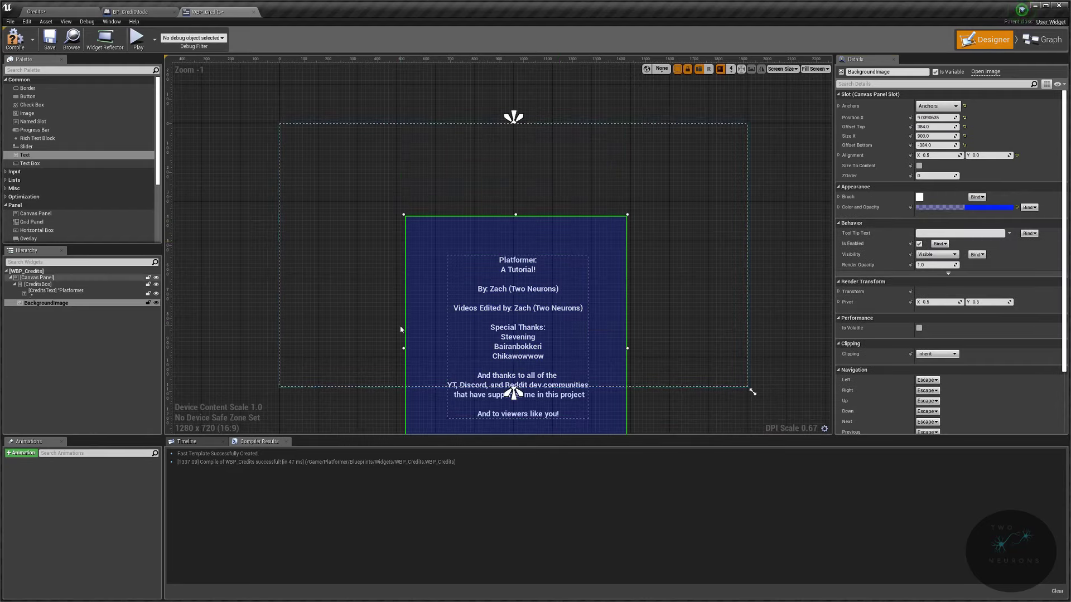
pyautogui.hotkey('ctrl', 'z')
pyautogui.click(95, 291)
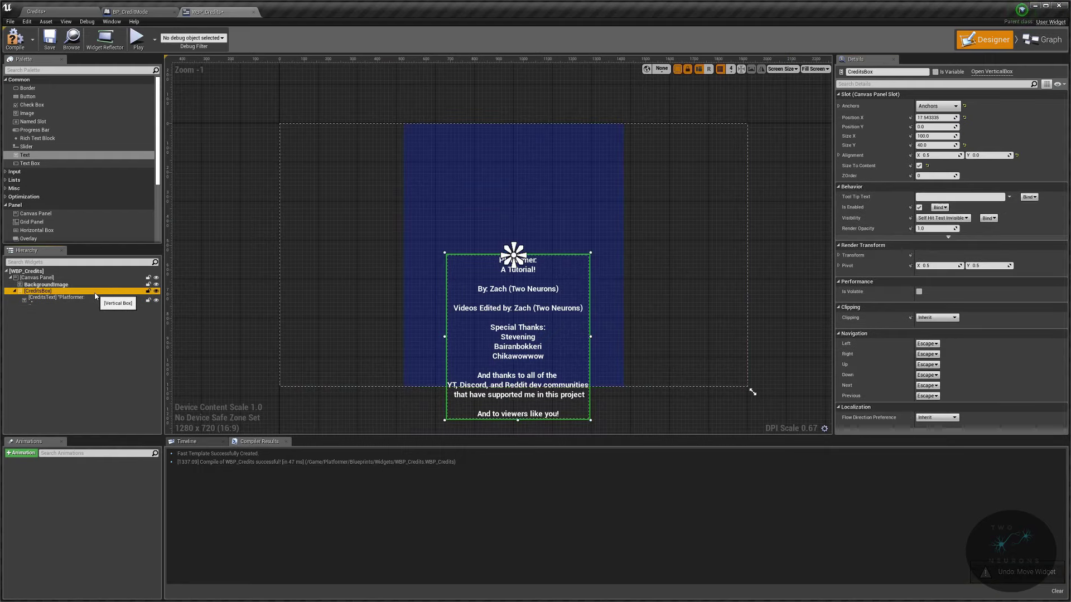
pyautogui.moveTo(540, 257); pyautogui.dragTo(549, 335)
pyautogui.hotkey('ctrl', 'z')
pyautogui.click(50, 291)
pyautogui.moveTo(531, 274); pyautogui.dragTo(535, 408)
pyautogui.click(934, 117)
pyautogui.write('0')
pyautogui.press('Return')
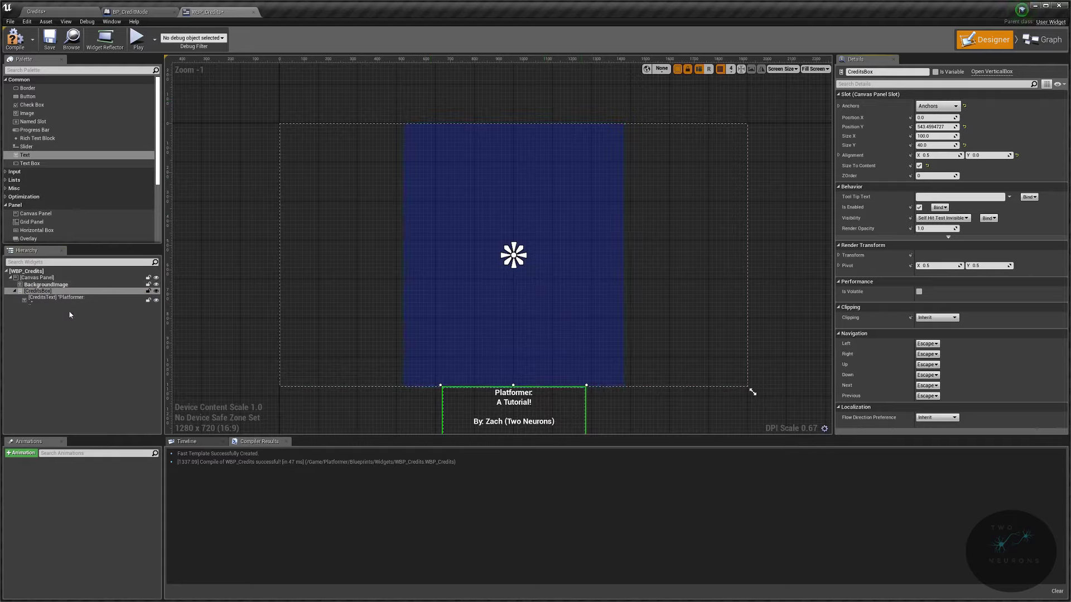
# Create a widget animation named CreditsRoll and show the Timeline panel.
pyautogui.click(19, 453)
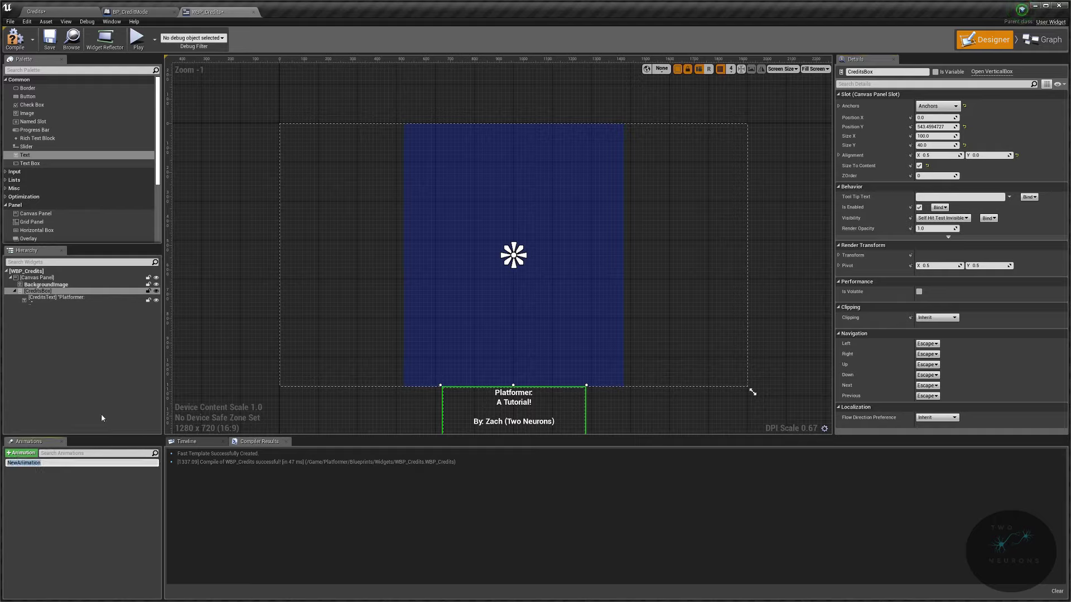
pyautogui.write('CreditsRoll')
pyautogui.press('Return')
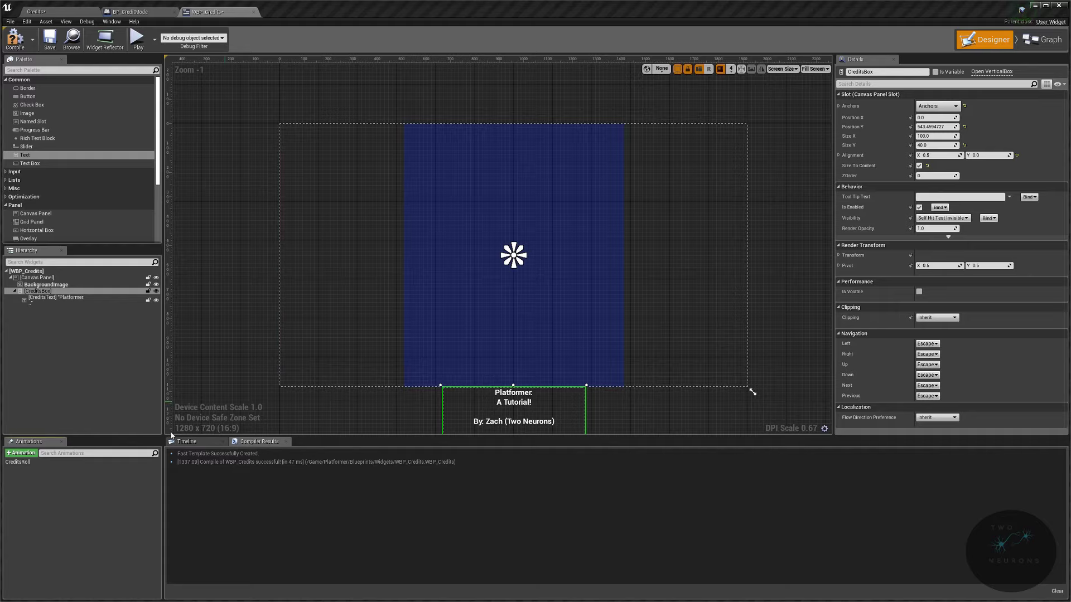
pyautogui.click(201, 442)
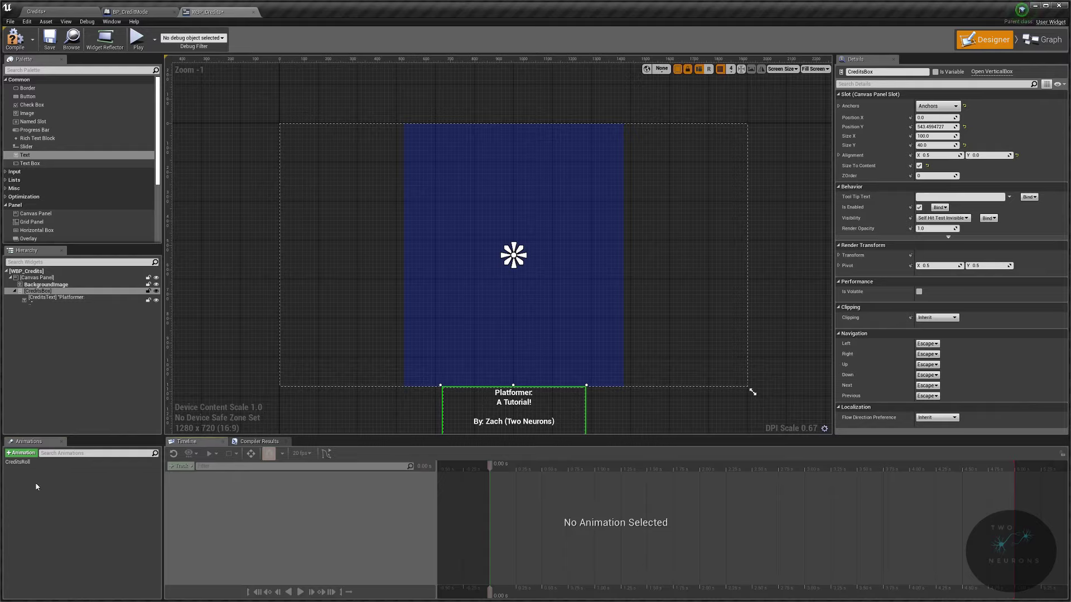
# Select the CreditsRoll animation and add CreditsBox as a track on its timeline.
pyautogui.click(23, 463)
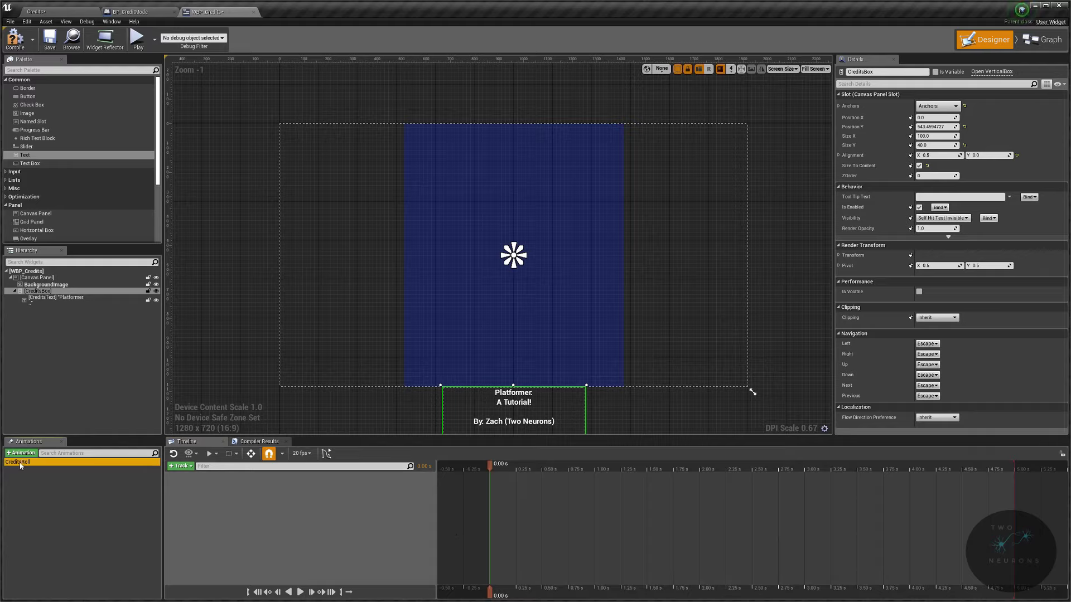
pyautogui.click(73, 494)
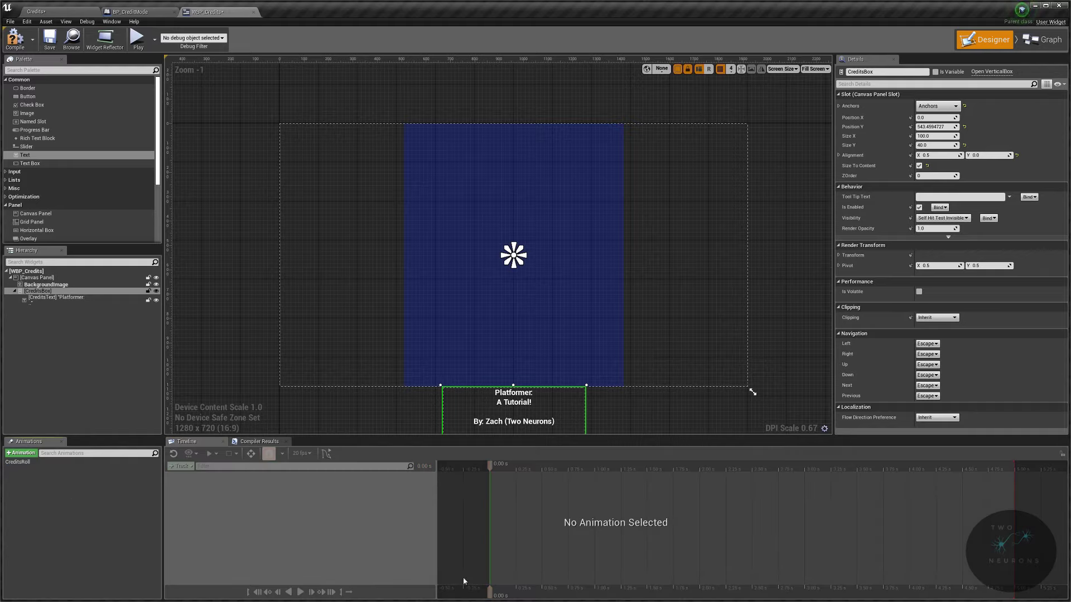
pyautogui.click(62, 462)
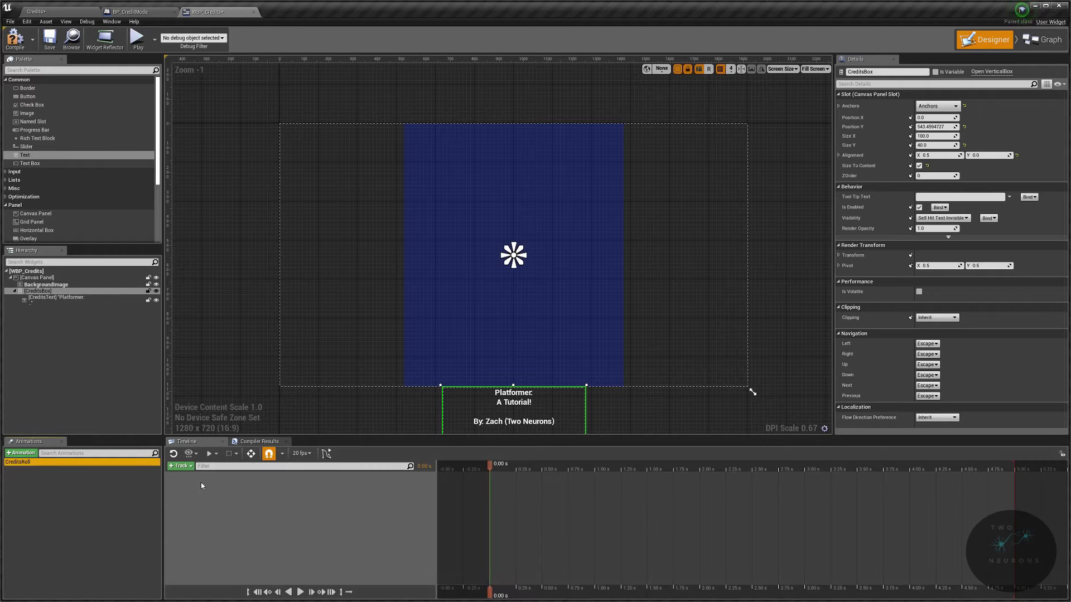
pyautogui.click(181, 467)
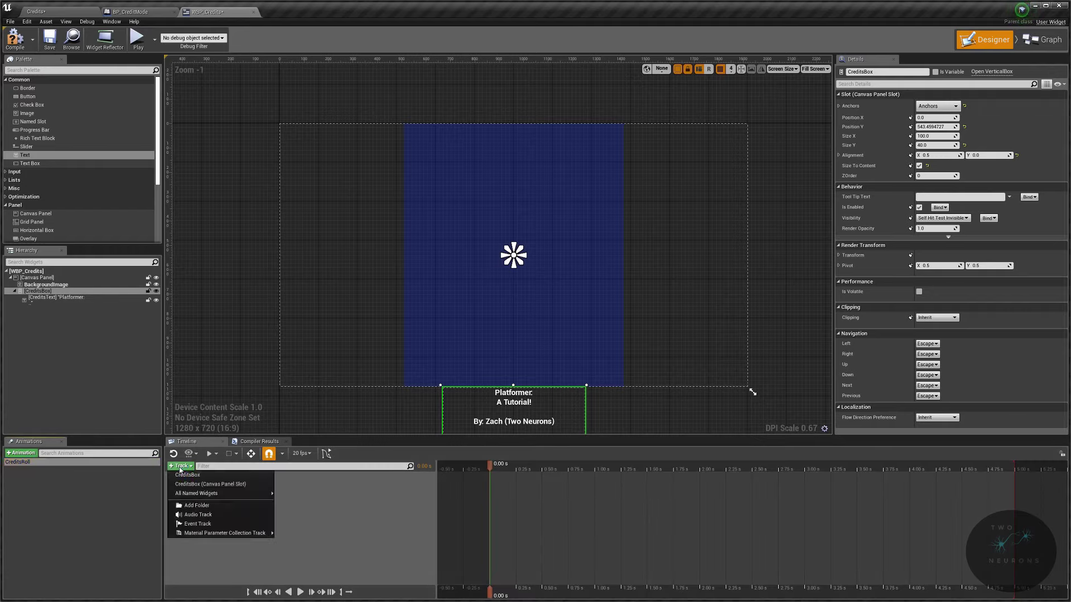
pyautogui.click(239, 475)
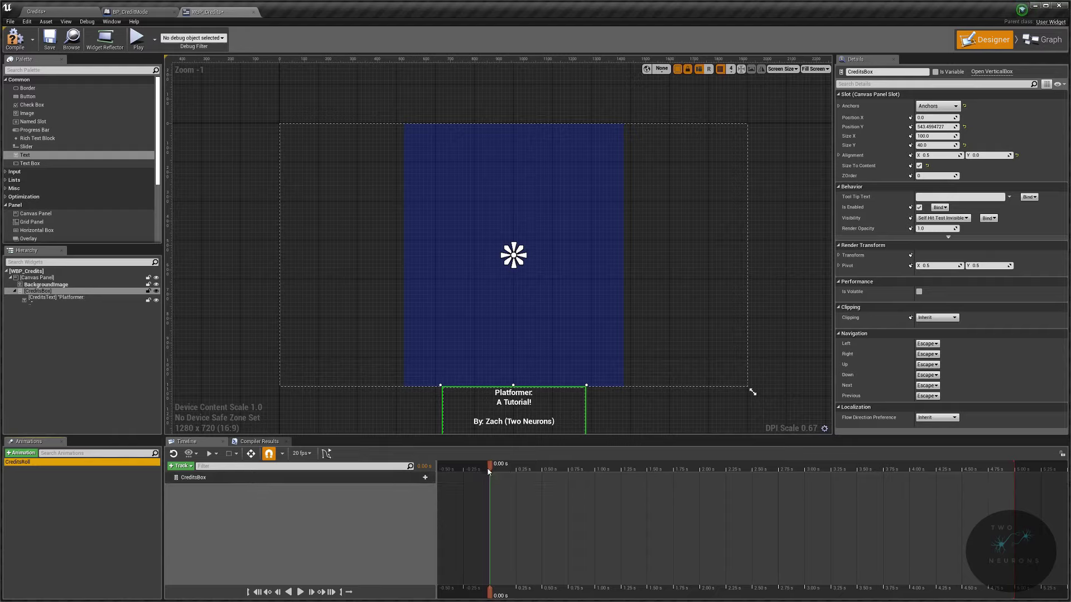
# Add a Transform track to CreditsBox keyed at 3.00 s, then expand it with playhead at 0.
pyautogui.click(419, 478)
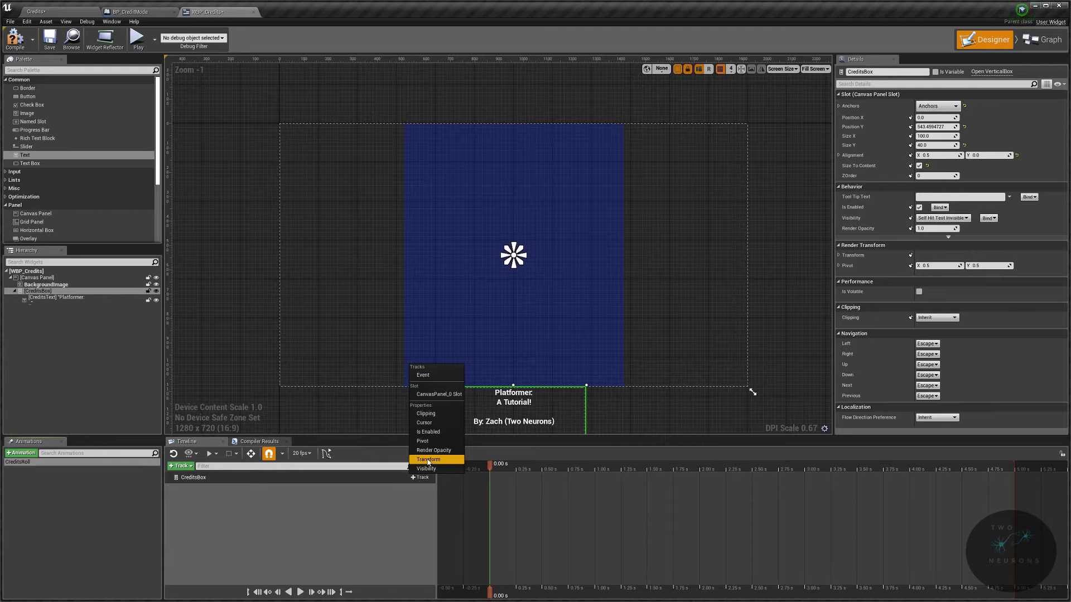
pyautogui.click(428, 460)
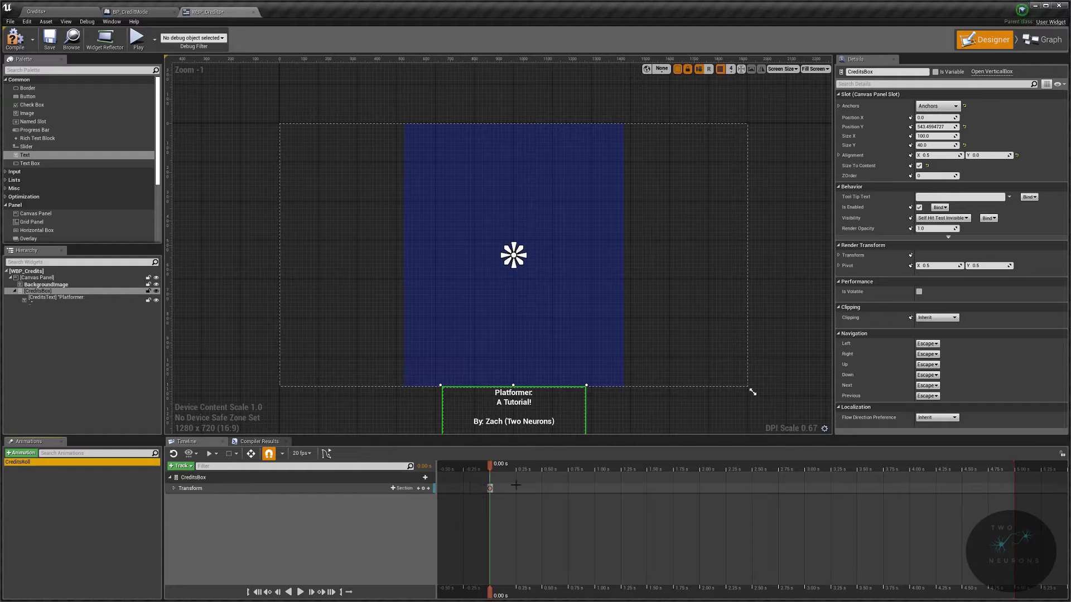
pyautogui.moveTo(489, 467); pyautogui.dragTo(805, 467)
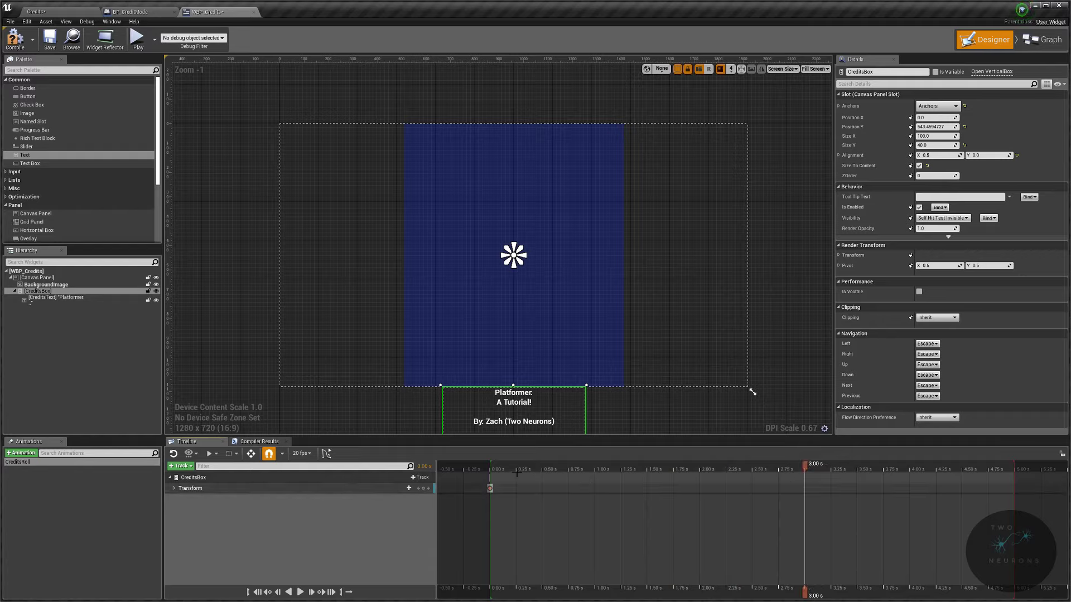
pyautogui.click(420, 478)
pyautogui.click(440, 460)
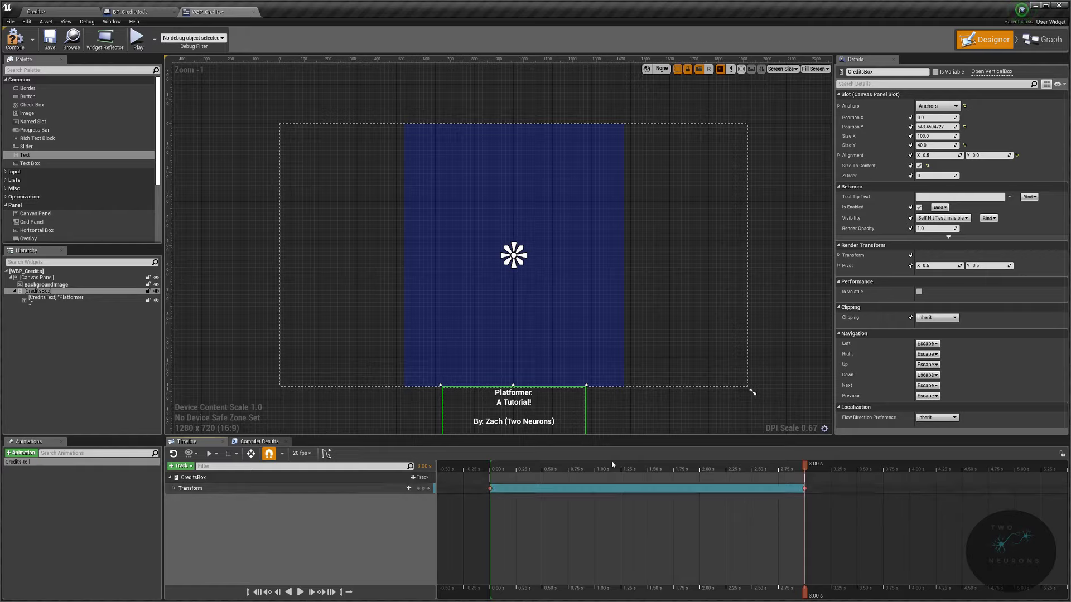
pyautogui.click(489, 472)
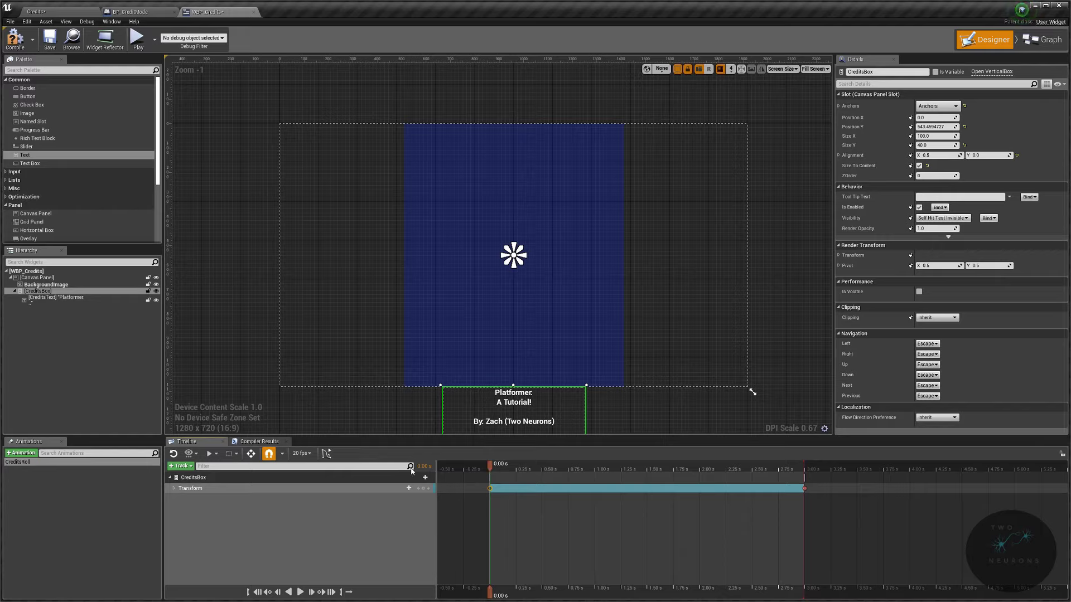
pyautogui.click(174, 488)
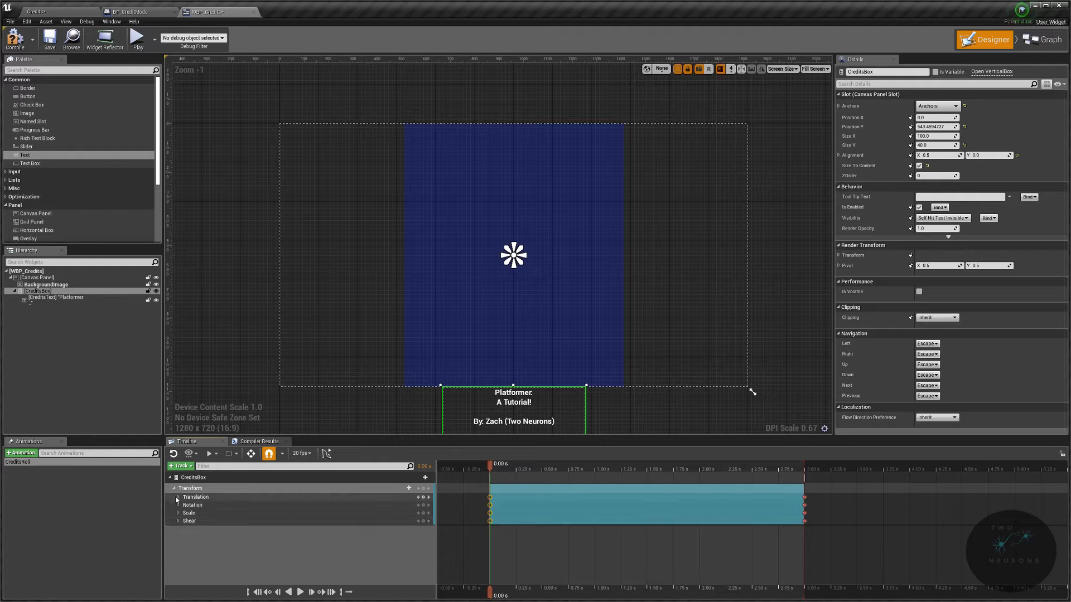
# Expand Translation and key Y at 3.00 s, trying -1500, -1600, then -2000.
pyautogui.click(177, 499)
pyautogui.click(179, 498)
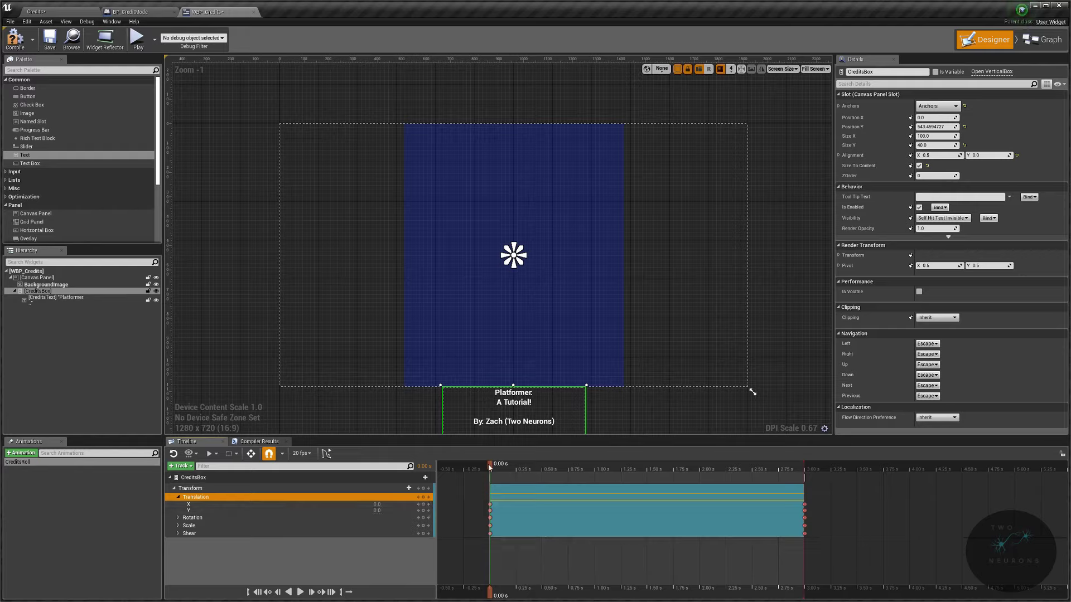
pyautogui.moveTo(489, 468); pyautogui.dragTo(804, 467)
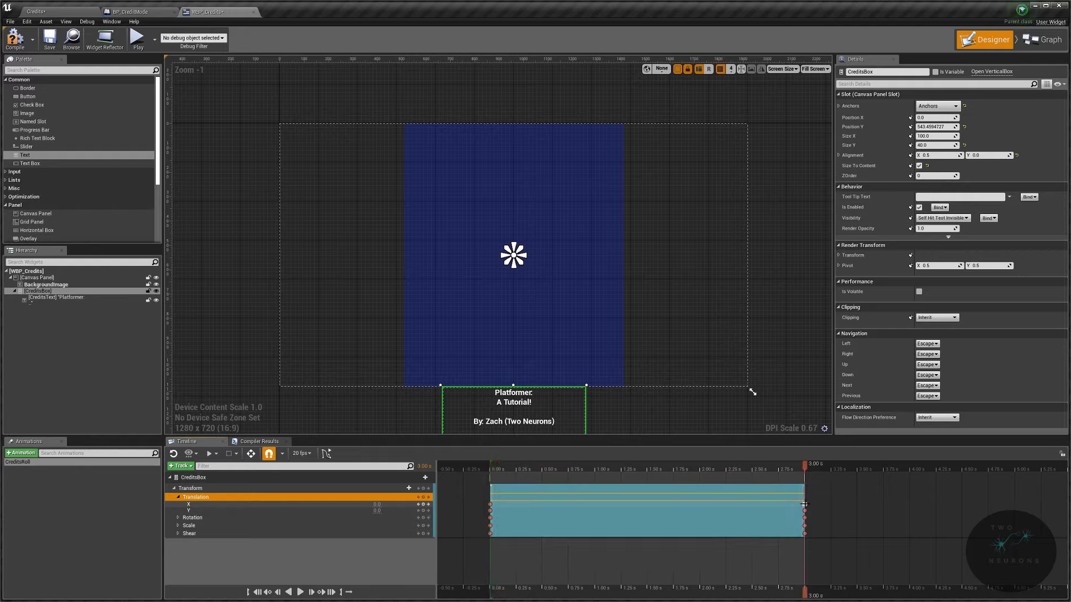
pyautogui.click(805, 505)
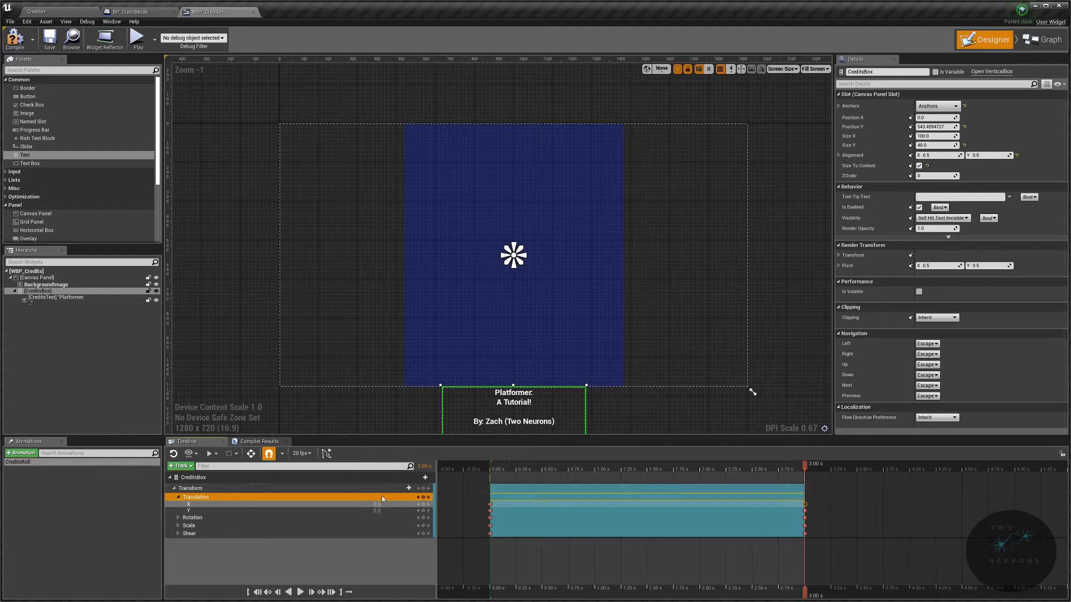
pyautogui.click(377, 510)
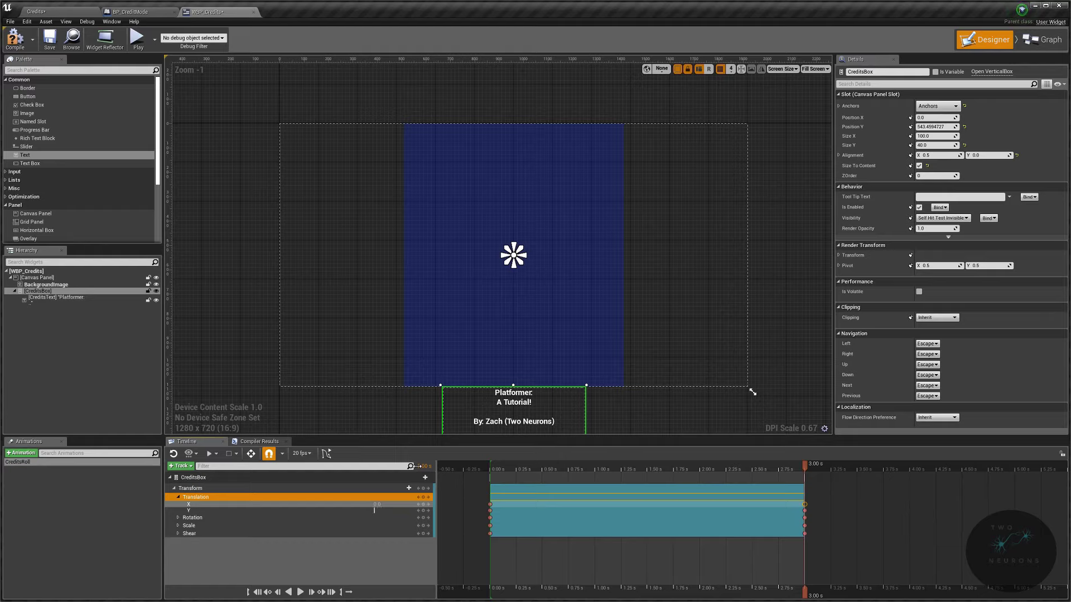
pyautogui.write('-1500')
pyautogui.press('Return')
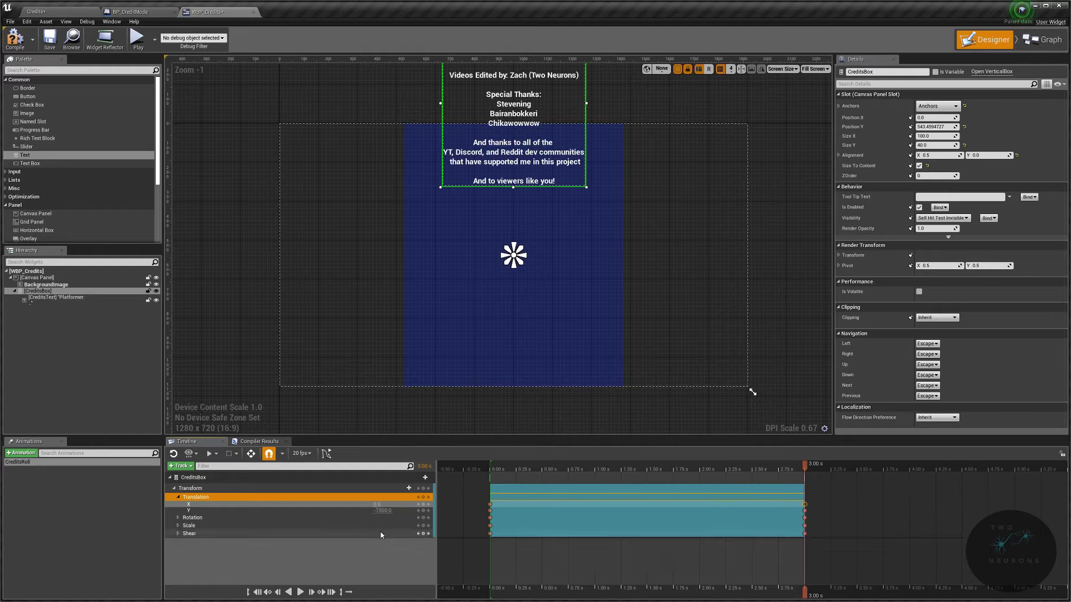
pyautogui.click(386, 512)
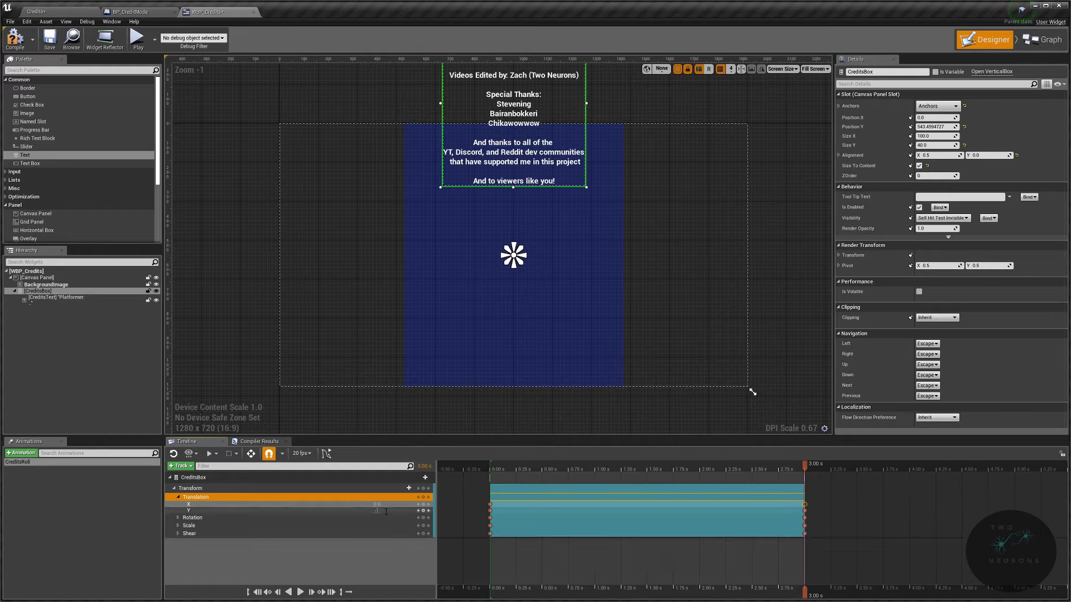
pyautogui.write('-1600')
pyautogui.press('Return')
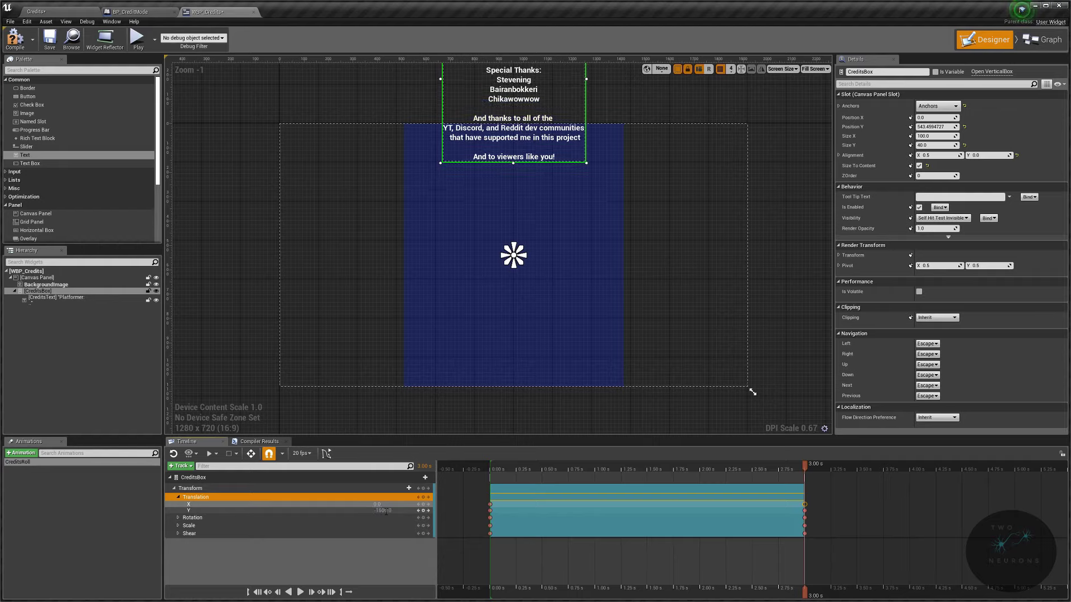
pyautogui.write('-2000')
pyautogui.press('Return')
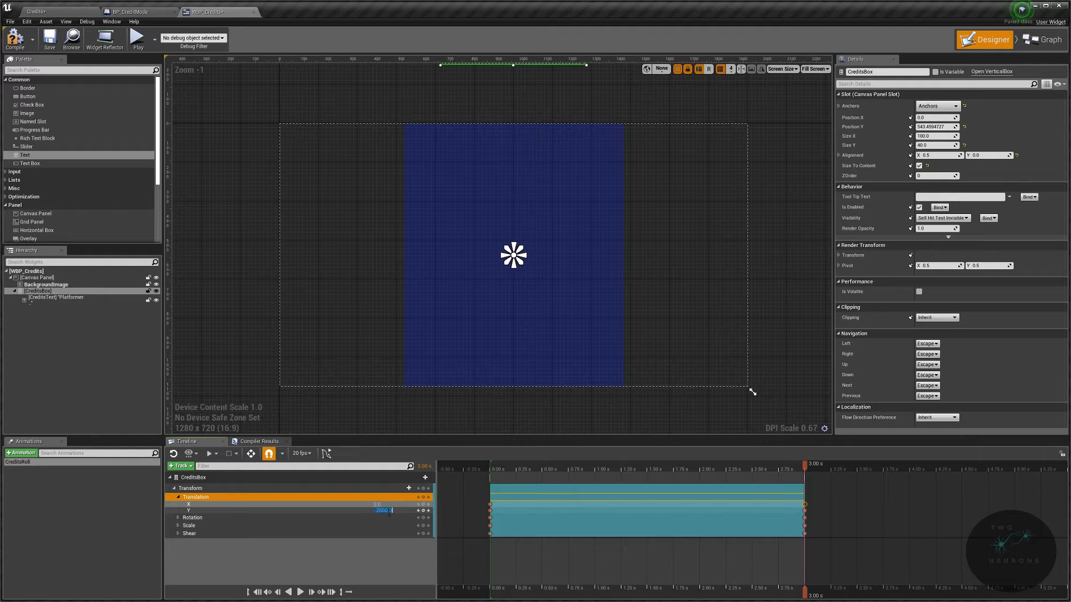
# Change the 3.00 s key's Y translation to -1500.
pyautogui.click(482, 436)
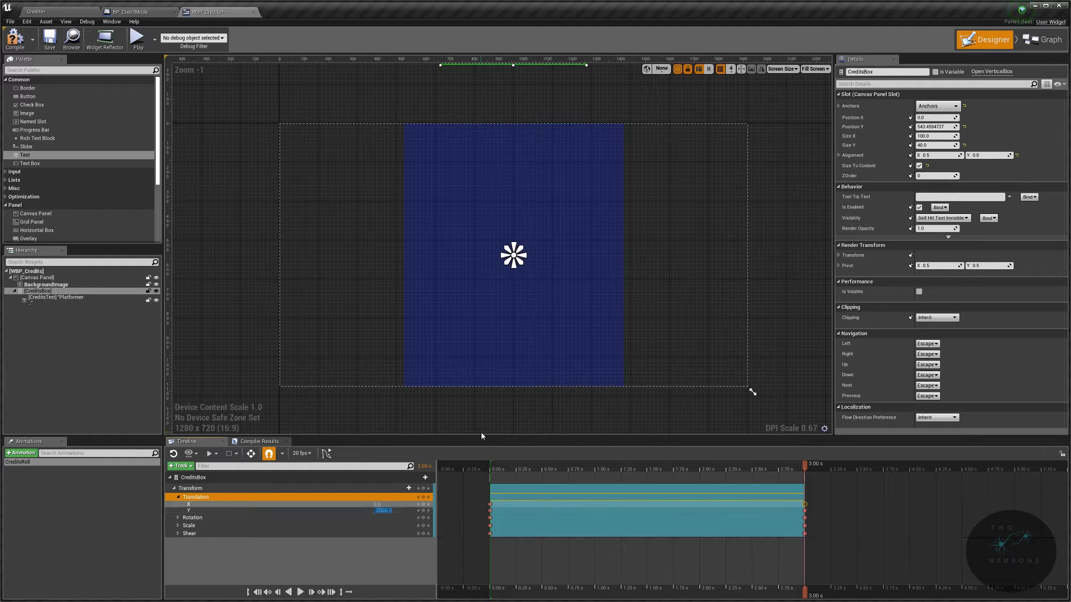
pyautogui.click(814, 469)
pyautogui.click(806, 470)
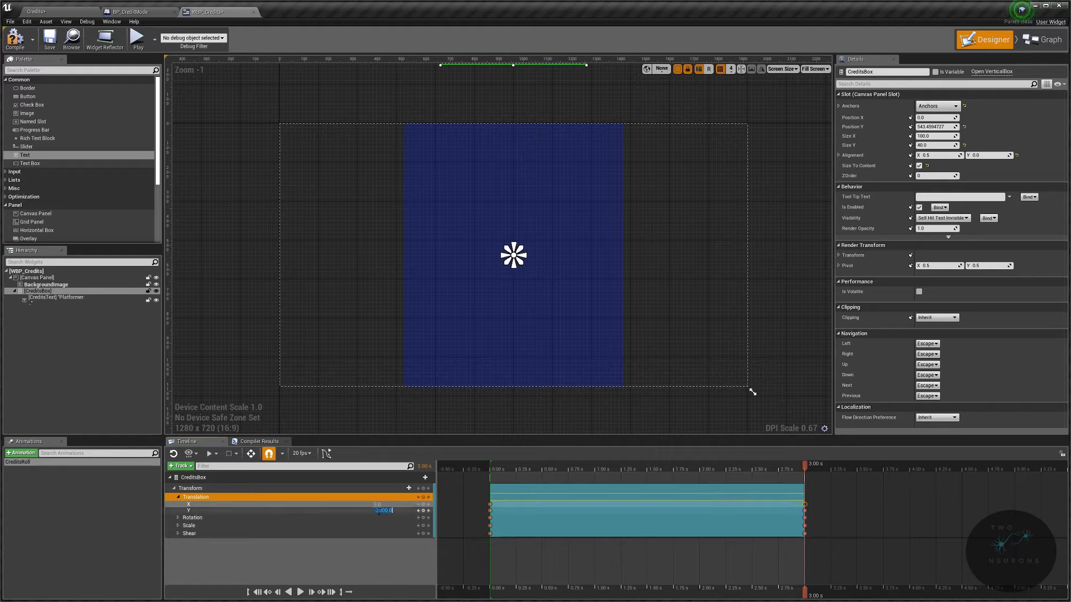
pyautogui.click(377, 511)
pyautogui.write('-1500')
pyautogui.press('Return')
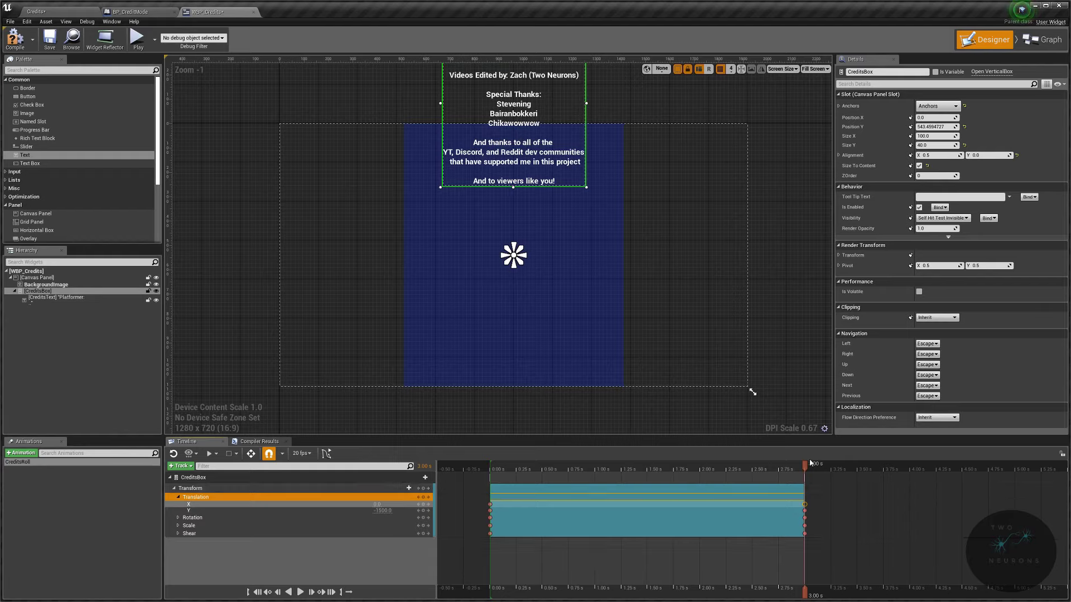
pyautogui.moveTo(803, 466); pyautogui.dragTo(815, 466)
# Add a CreditsBox Visibility track keyed Hidden at 3.10 s and Visible at 0.00 s.
pyautogui.click(423, 478)
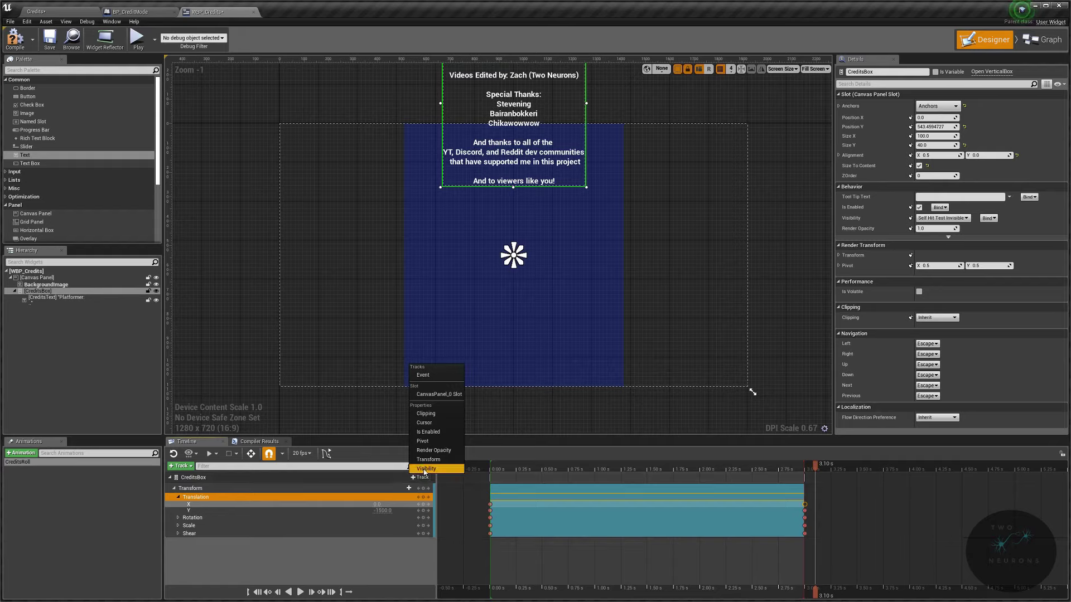
pyautogui.click(426, 468)
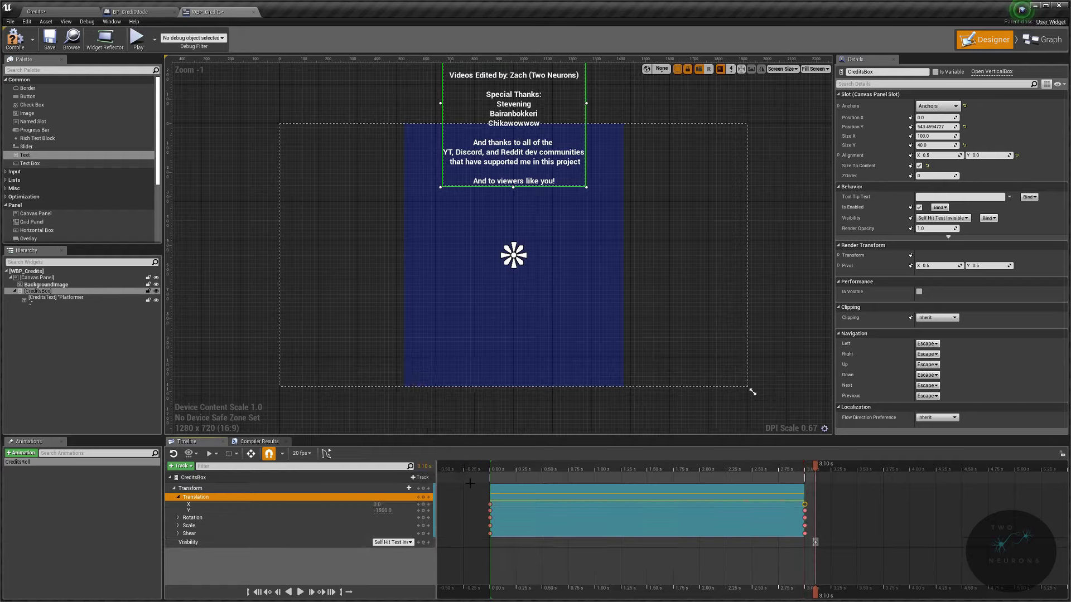
pyautogui.click(389, 544)
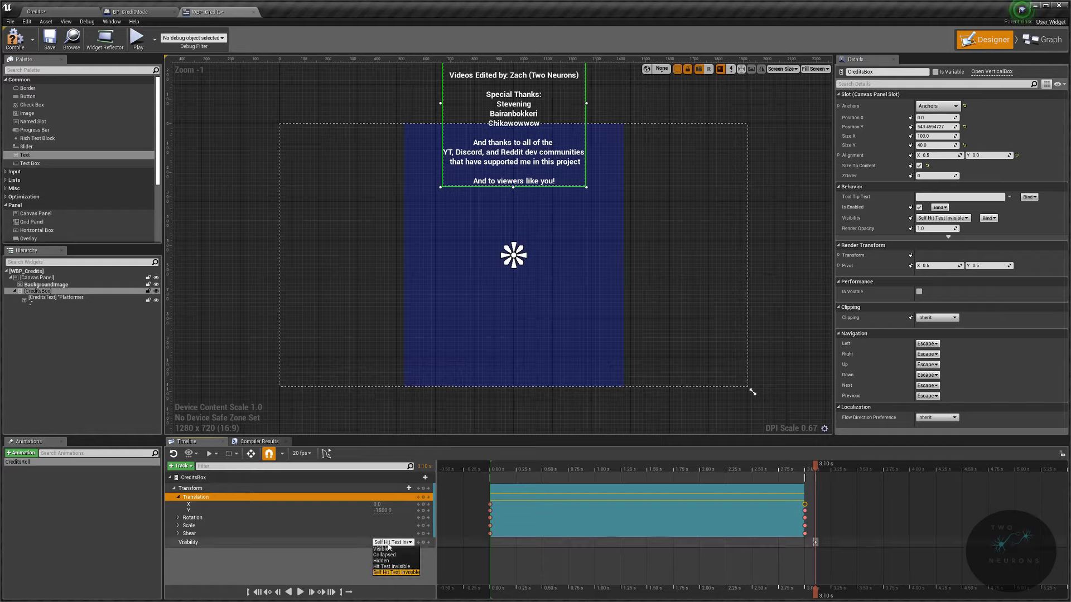
pyautogui.click(396, 561)
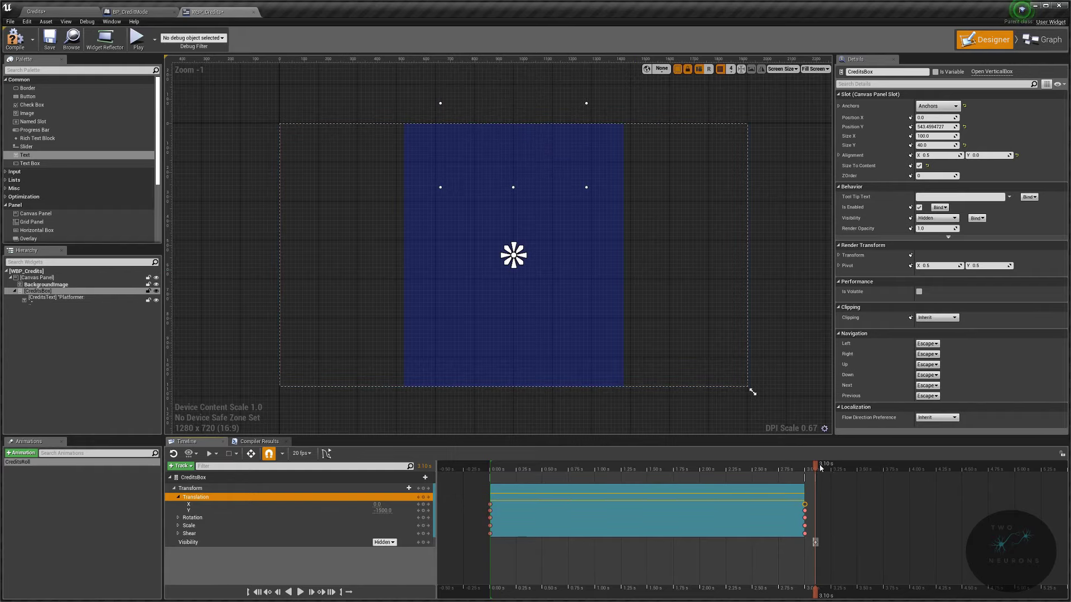
pyautogui.moveTo(820, 468); pyautogui.dragTo(489, 471)
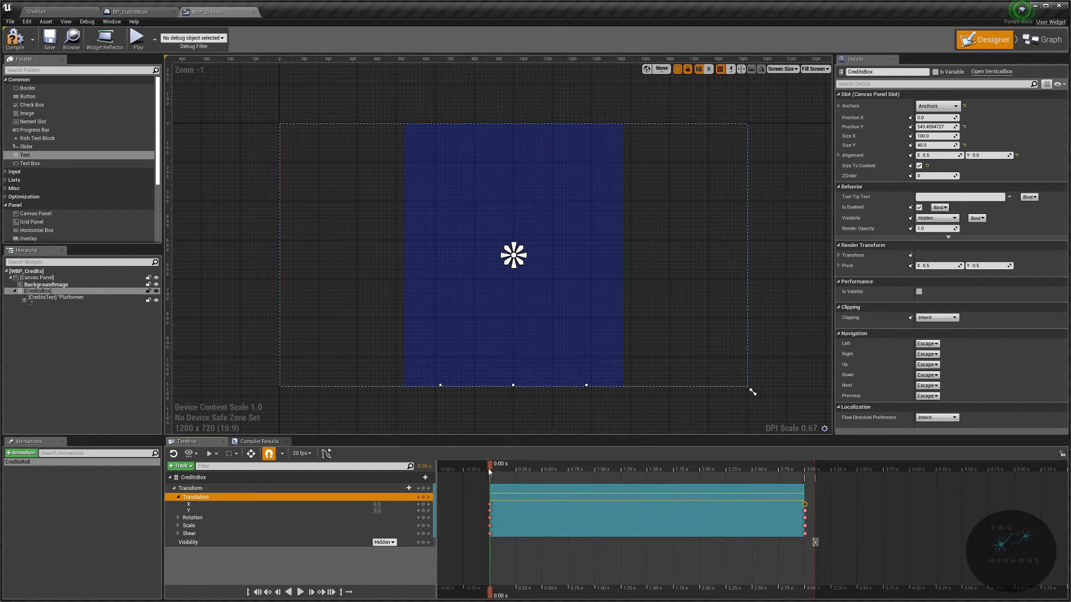
pyautogui.click(419, 478)
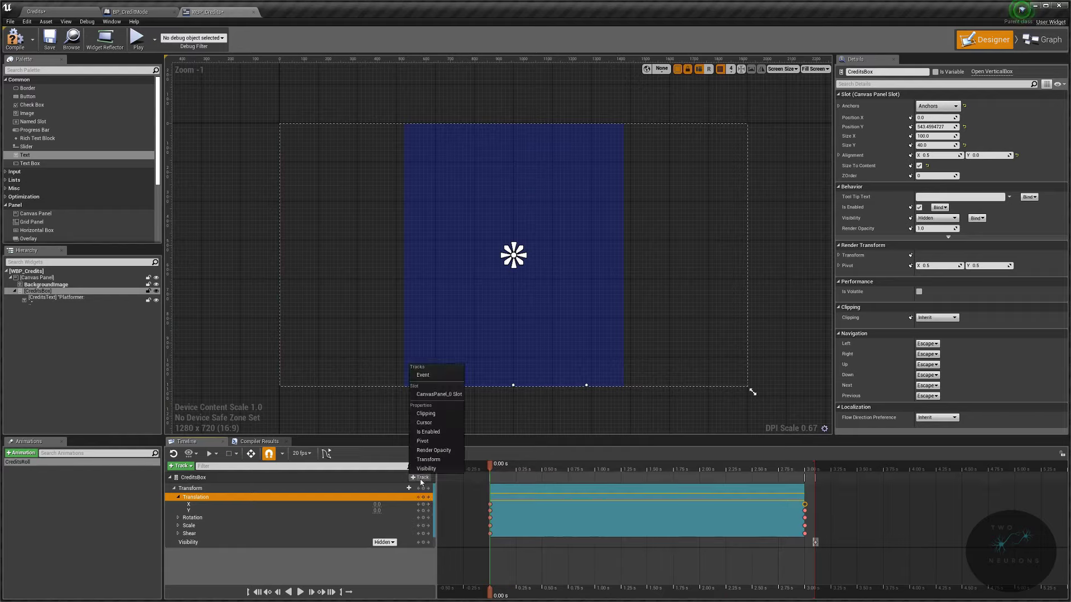
pyautogui.click(426, 469)
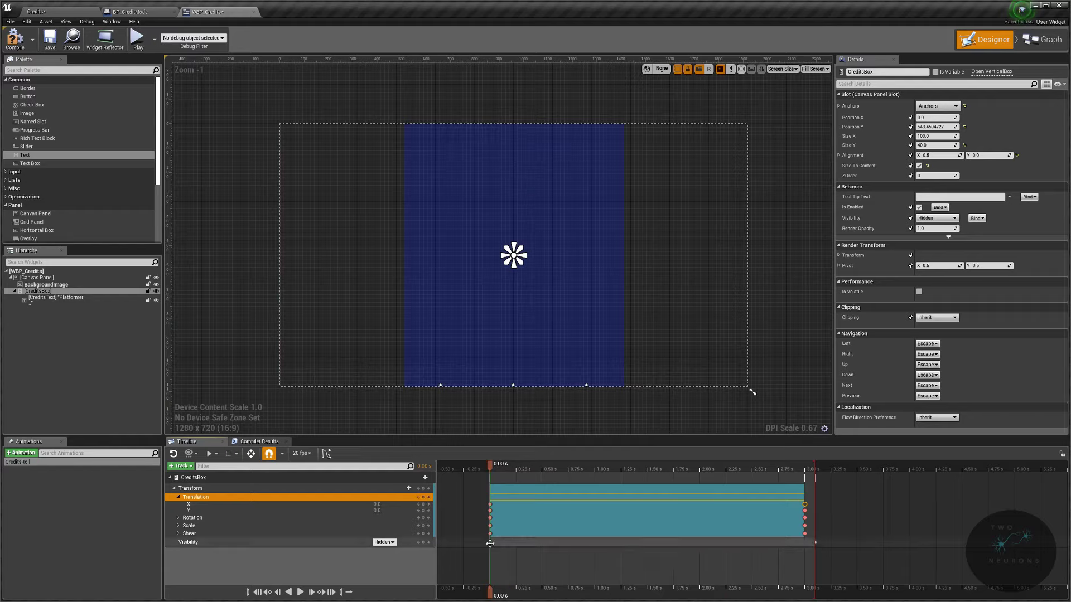
pyautogui.click(385, 542)
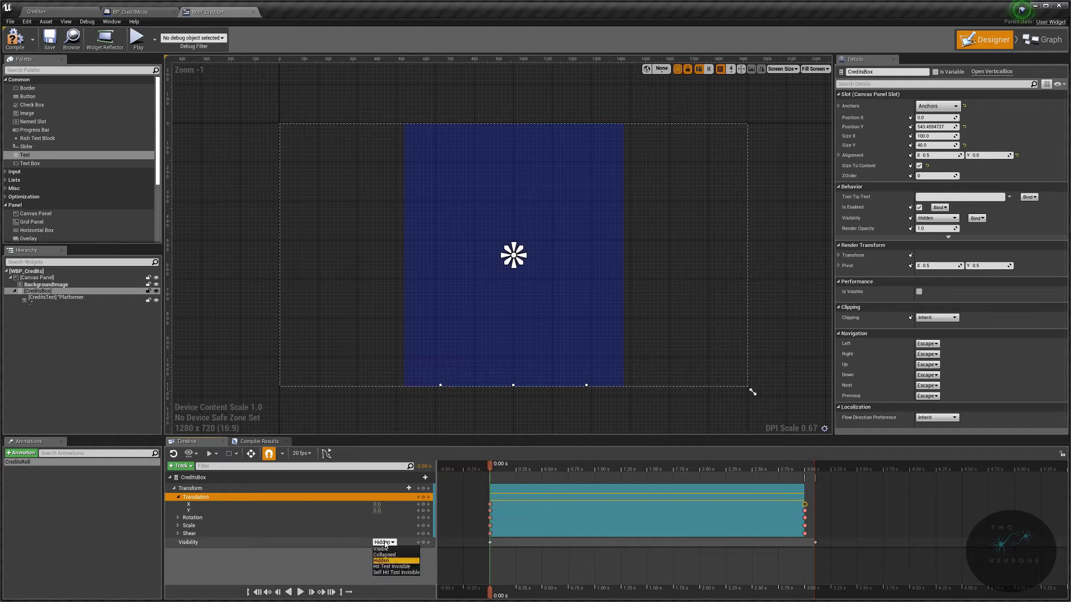
pyautogui.click(382, 549)
# Scrub and play the CreditsRoll preview, then return to the first frame.
pyautogui.moveTo(491, 470); pyautogui.dragTo(821, 455)
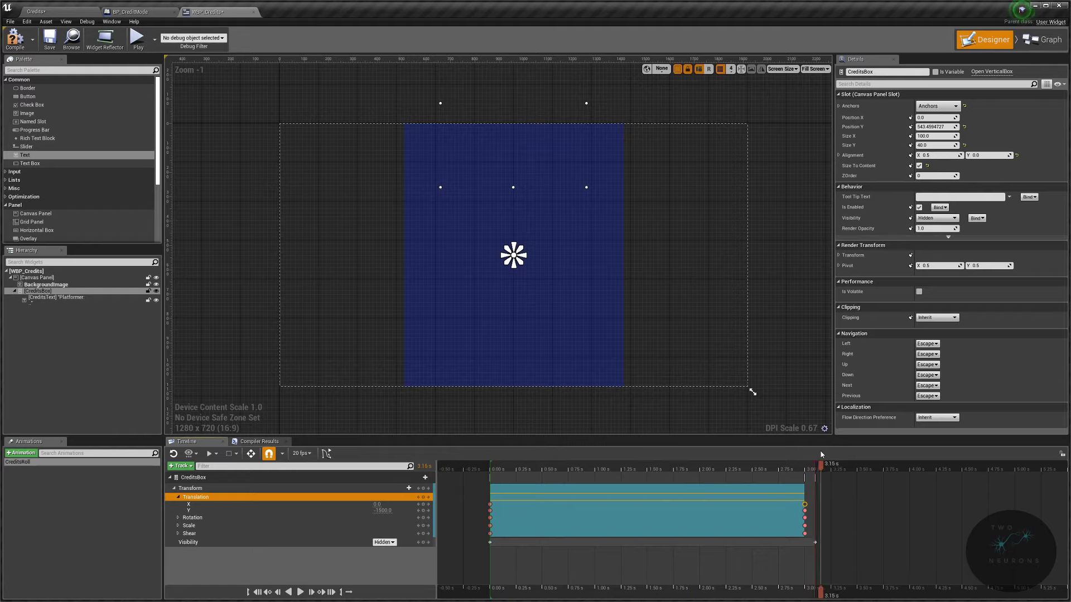
pyautogui.moveTo(817, 451); pyautogui.dragTo(489, 446)
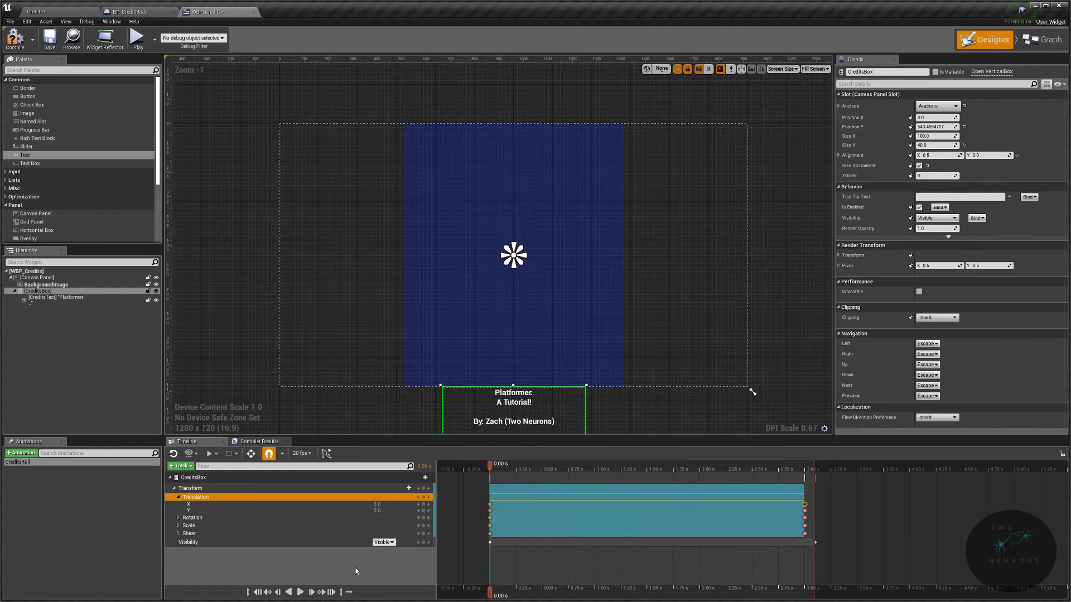
pyautogui.click(300, 592)
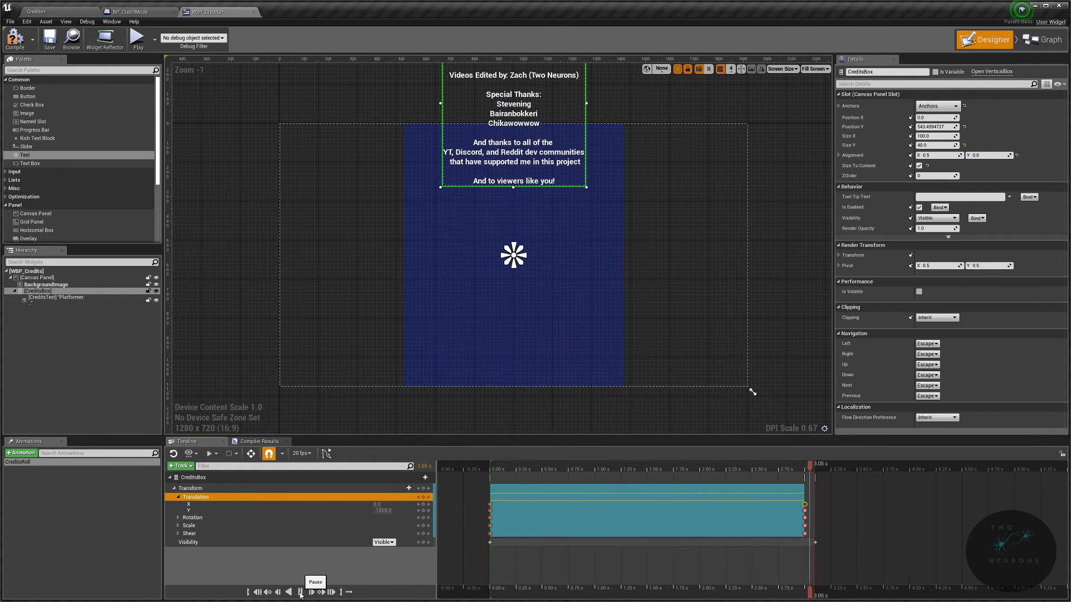
pyautogui.moveTo(816, 474); pyautogui.dragTo(490, 468)
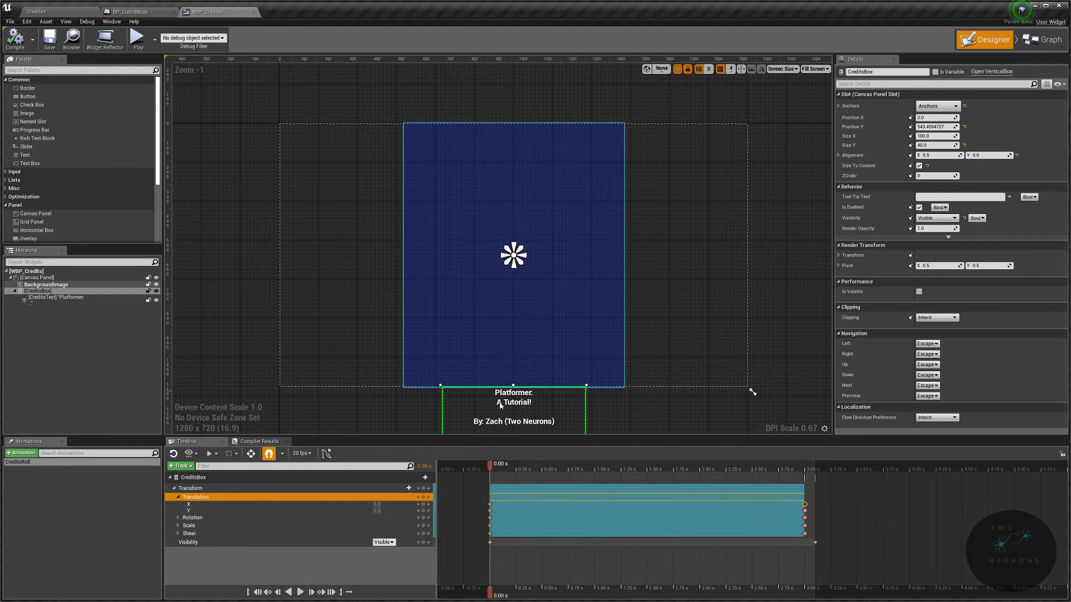
# In the Event Graph, add a Play Animation node driven by Event Construct.
pyautogui.click(1028, 43)
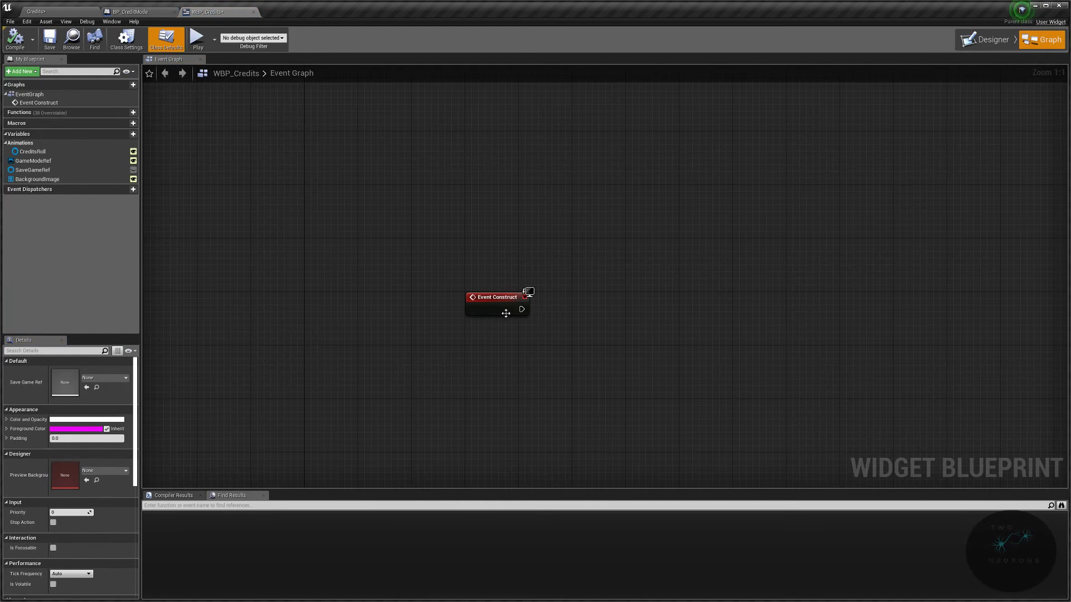
pyautogui.moveTo(521, 309); pyautogui.dragTo(608, 307)
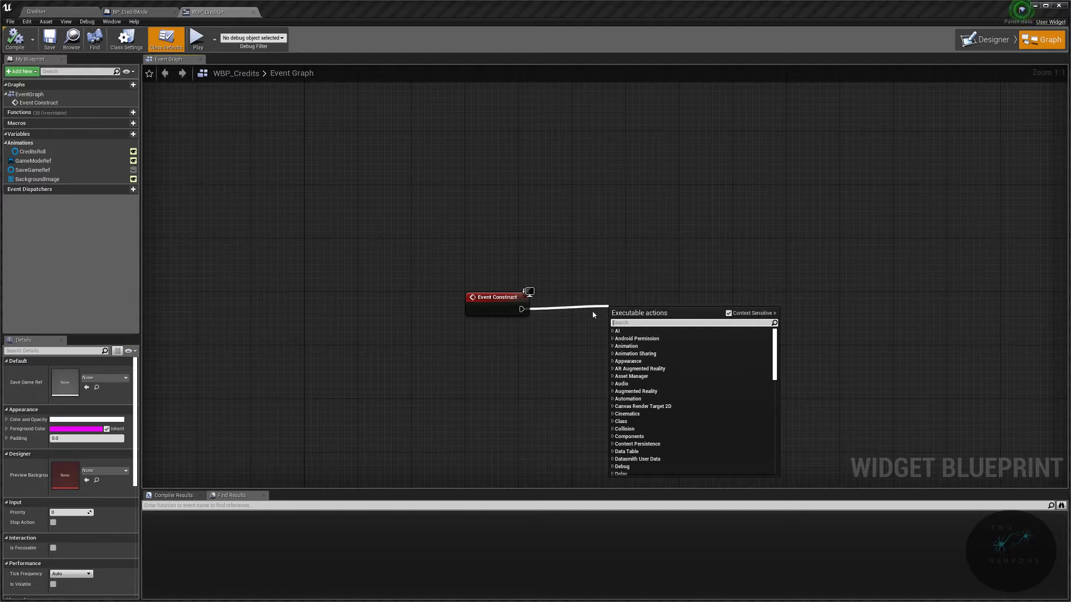
pyautogui.write('play anima')
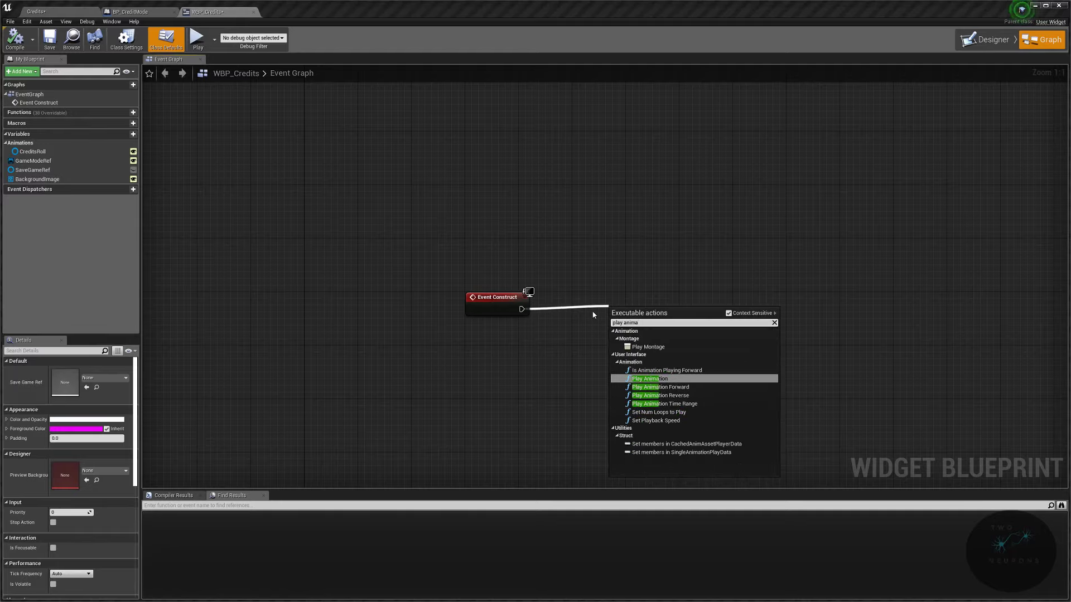
pyautogui.click(649, 378)
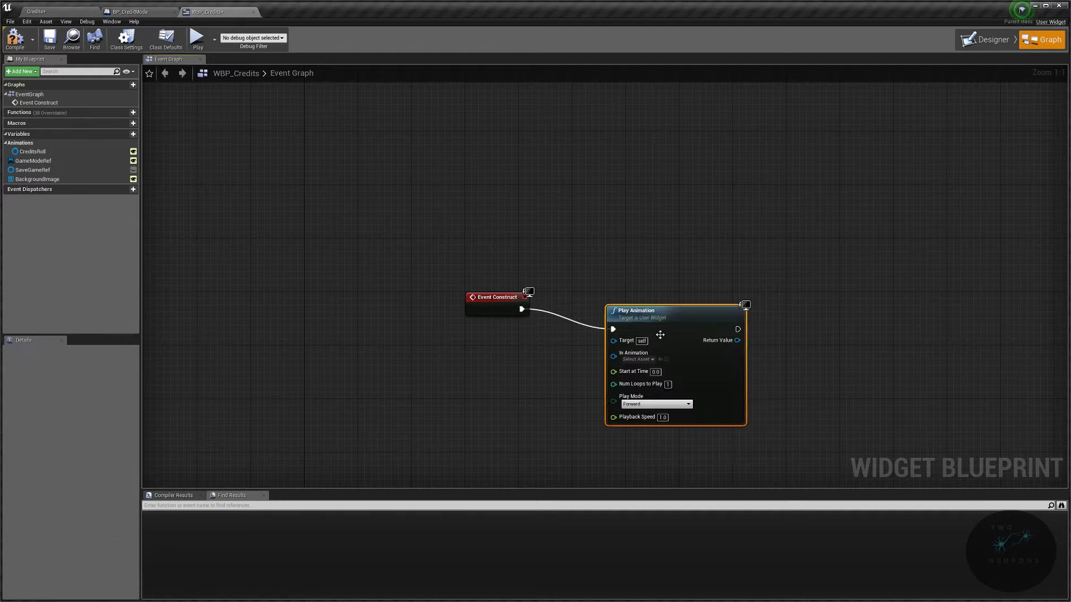
pyautogui.moveTo(650, 378); pyautogui.dragTo(739, 362)
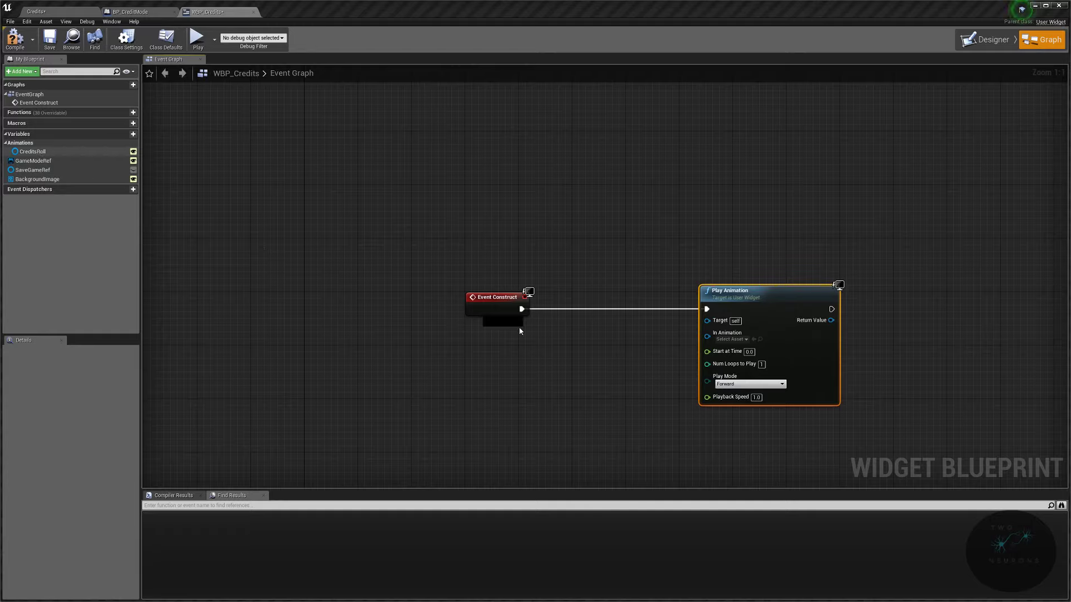
# Add a CreditsRoll getter and connect it to Play Animation's In Animation input.
pyautogui.moveTo(32, 152); pyautogui.dragTo(707, 333)
pyautogui.click(599, 375)
pyautogui.moveTo(591, 378); pyautogui.dragTo(618, 339)
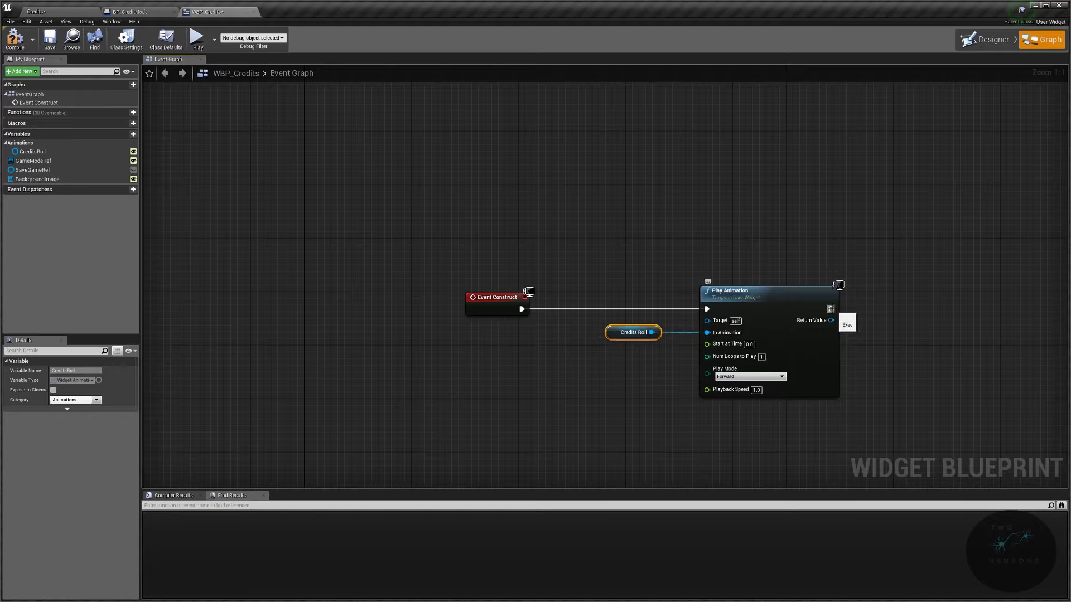
# Add a 3.5-second Delay node after Play Animation's exec output in WBP_Credits.
pyautogui.moveTo(832, 309); pyautogui.dragTo(904, 306)
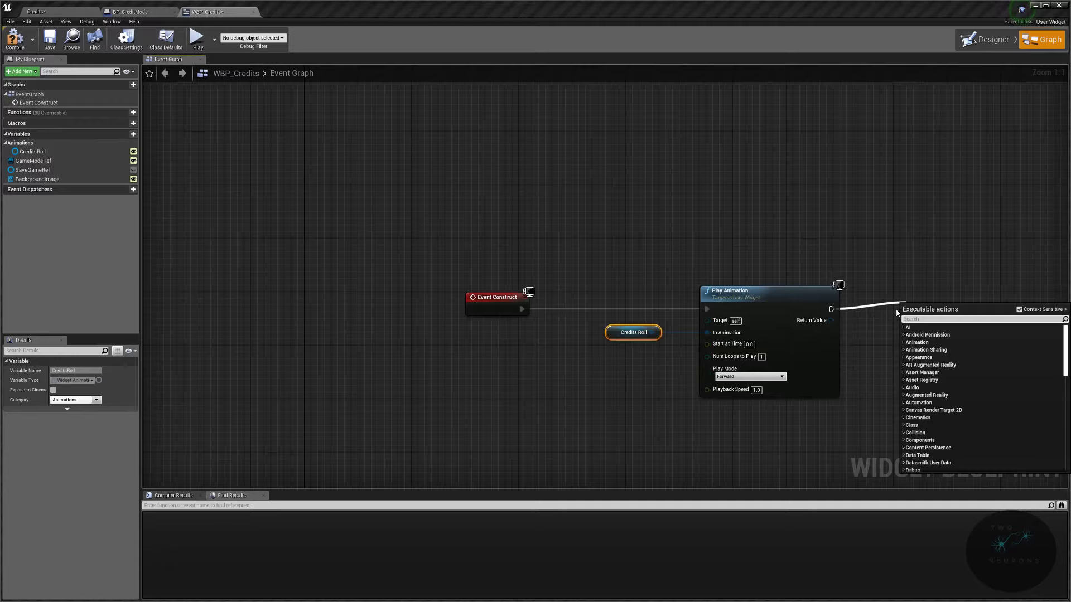
pyautogui.write('delay')
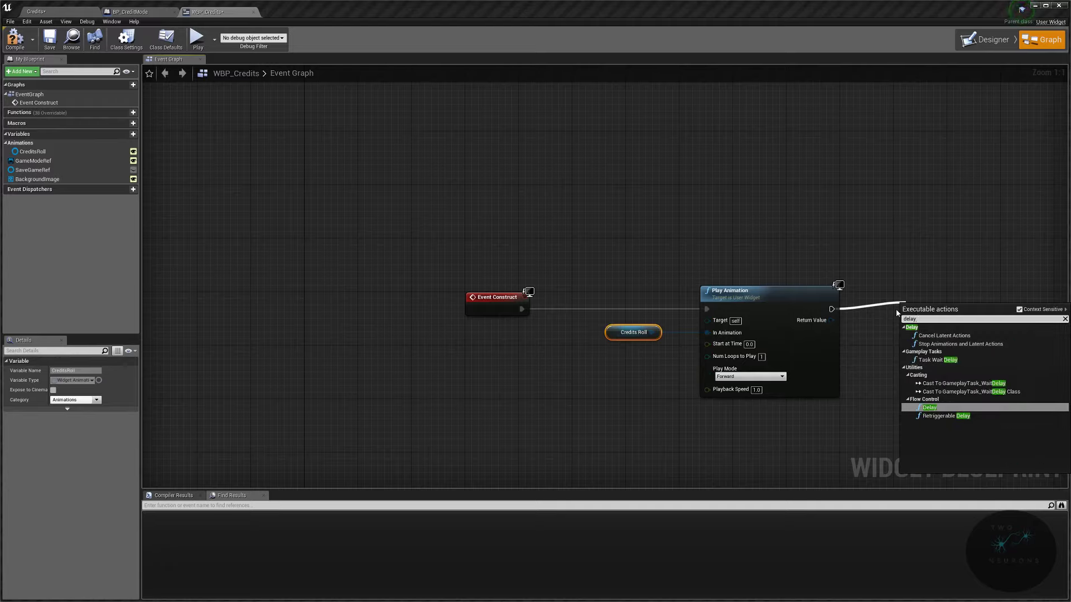
pyautogui.click(949, 411)
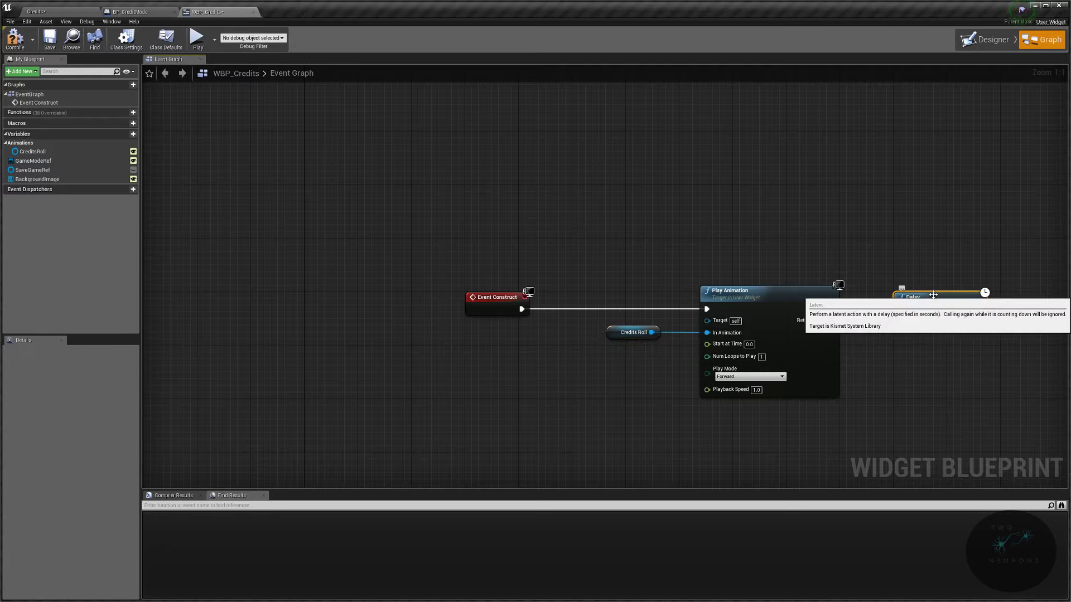
pyautogui.moveTo(939, 244); pyautogui.dragTo(782, 226, button='right')
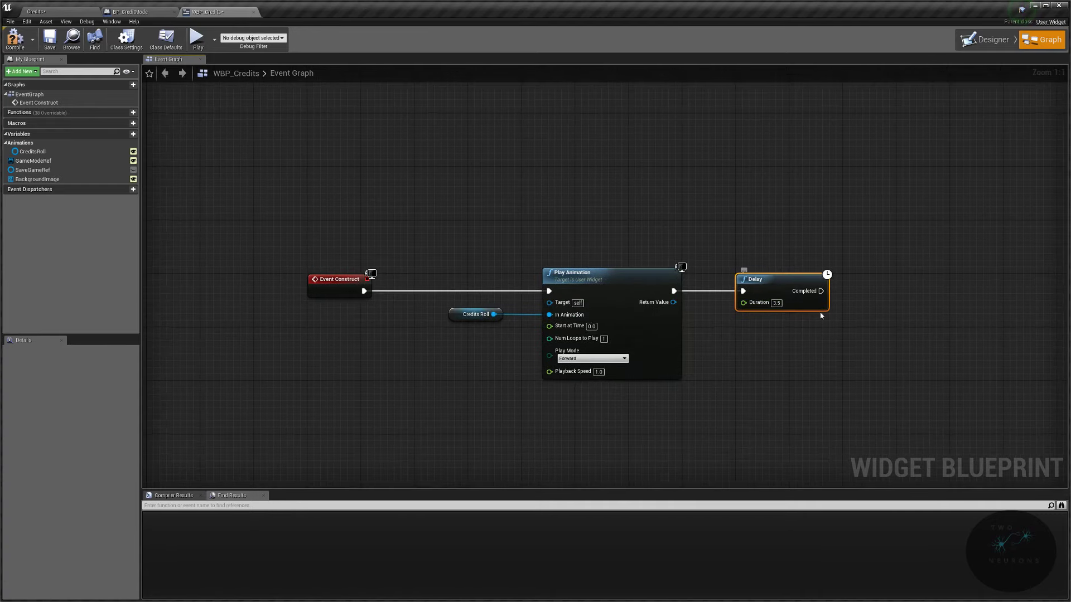
pyautogui.moveTo(815, 303); pyautogui.dragTo(802, 324, button='right')
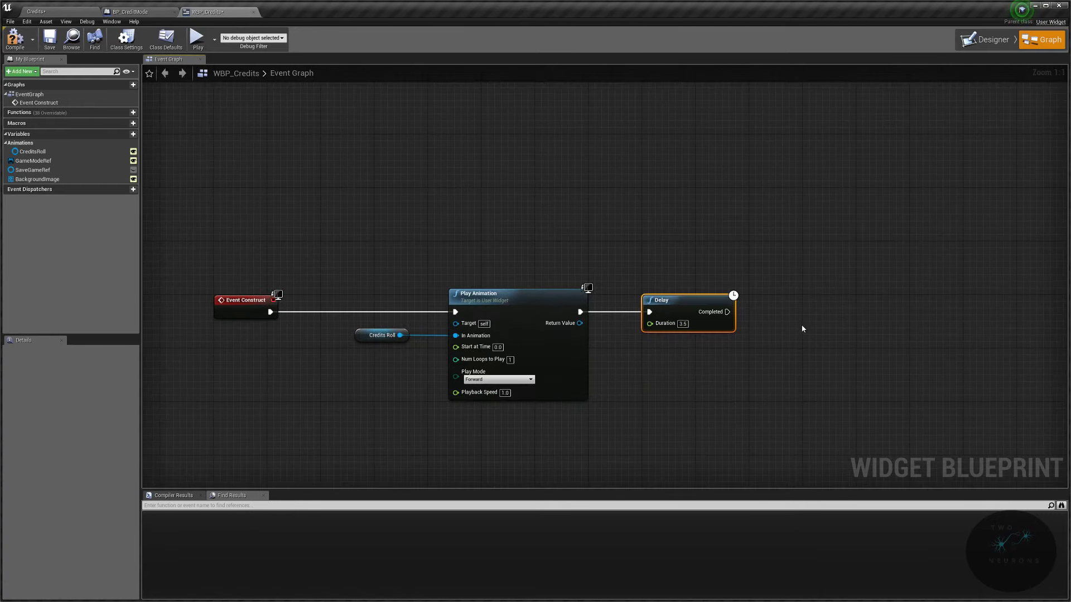
pyautogui.click(739, 308)
# Add an Open Level node for MainMenu off the Delay's Completed output.
pyautogui.moveTo(728, 311); pyautogui.dragTo(806, 300)
pyautogui.write('open l')
pyautogui.press('Return')
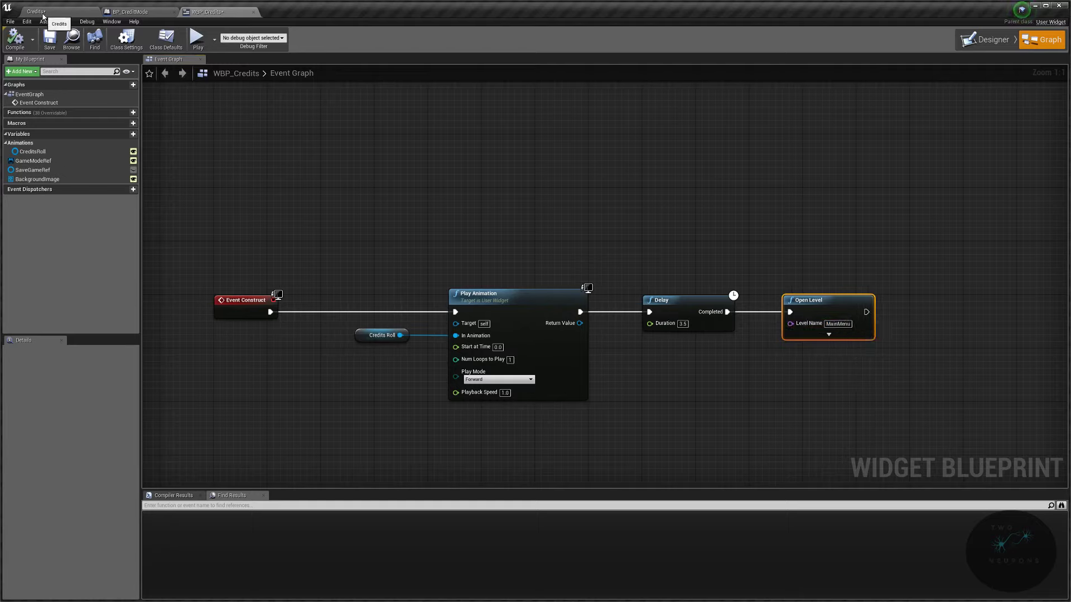
pyautogui.click(91, 10)
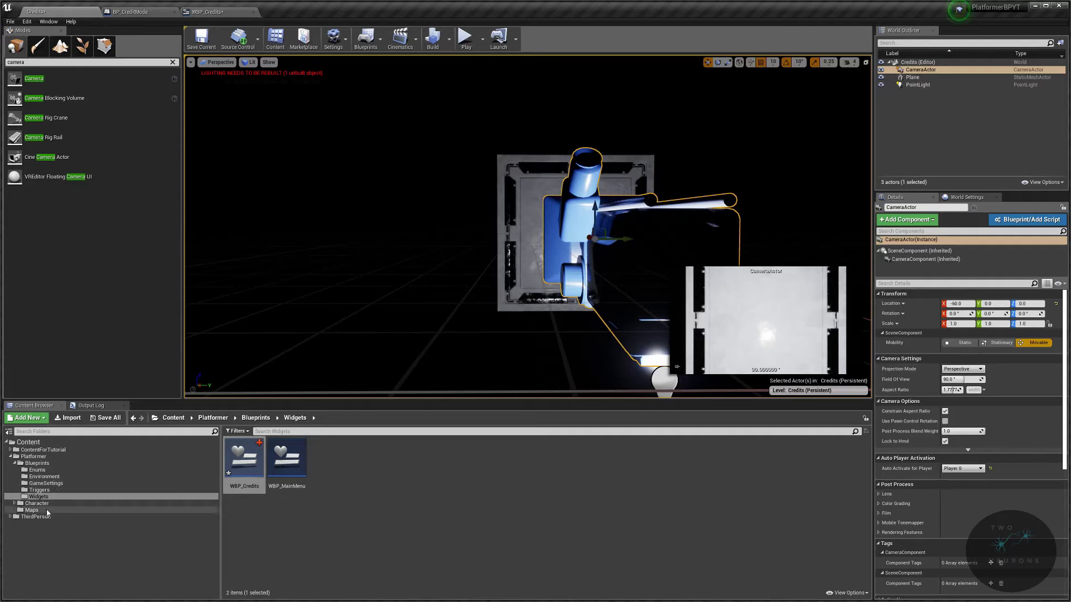
pyautogui.click(146, 510)
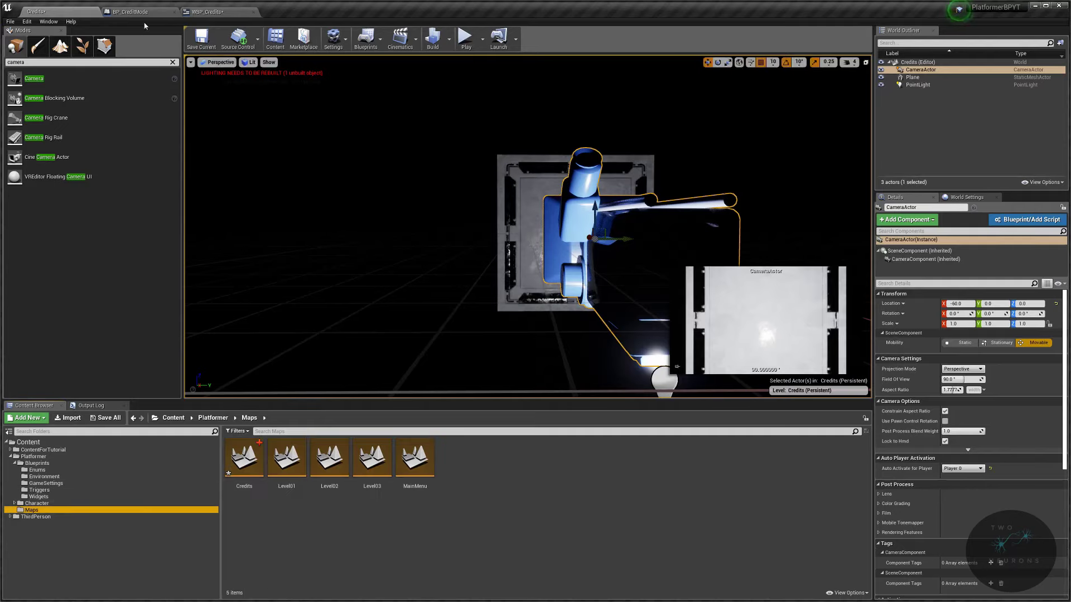
pyautogui.click(211, 12)
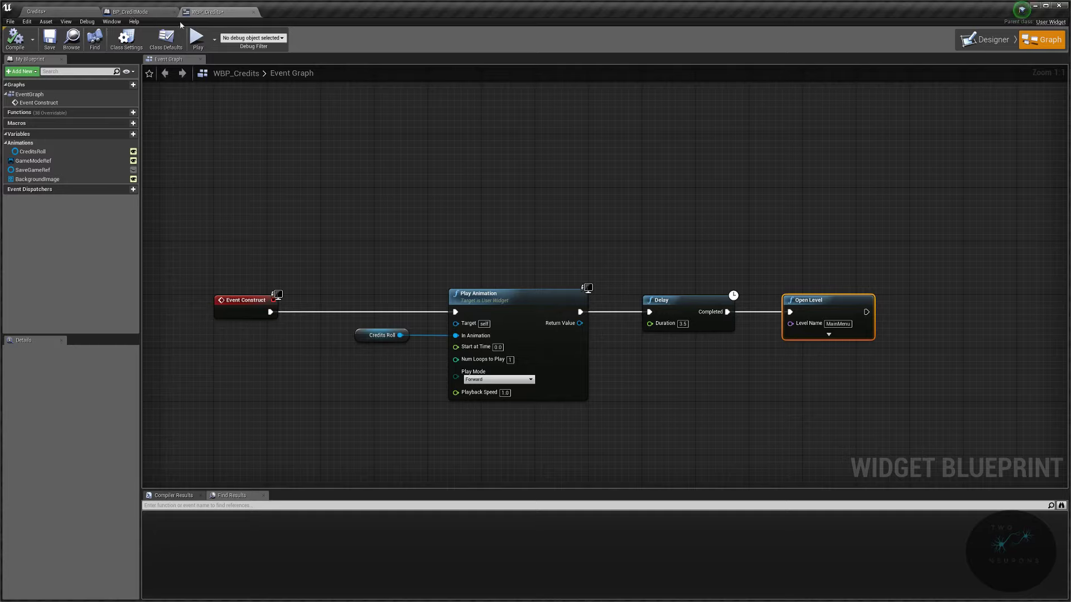
# In BP_CreditMode, set the create-widget node's class to WBP Credits.
pyautogui.click(129, 12)
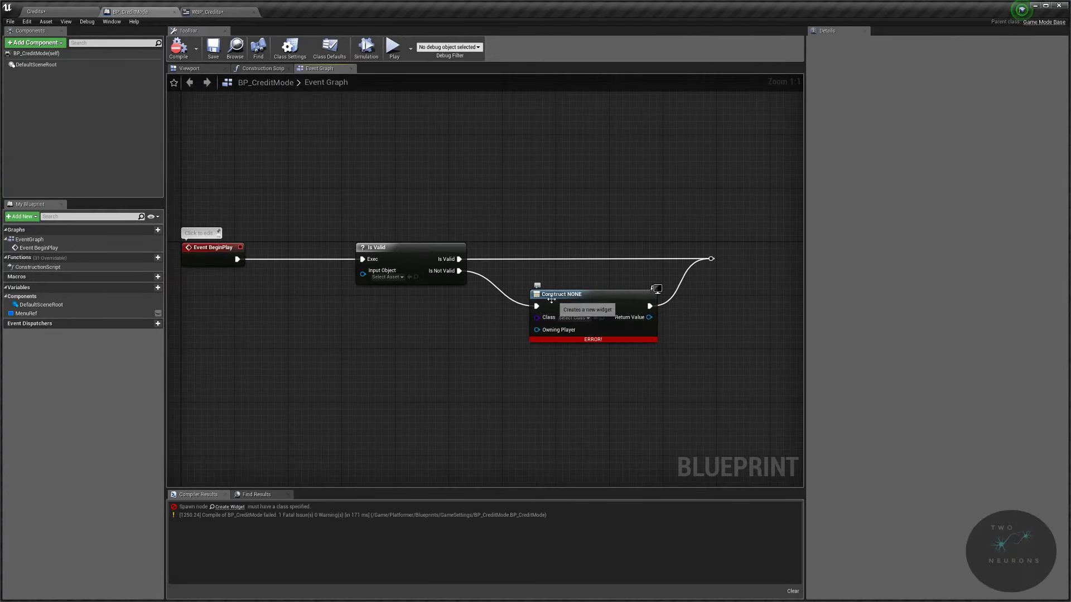
pyautogui.click(574, 318)
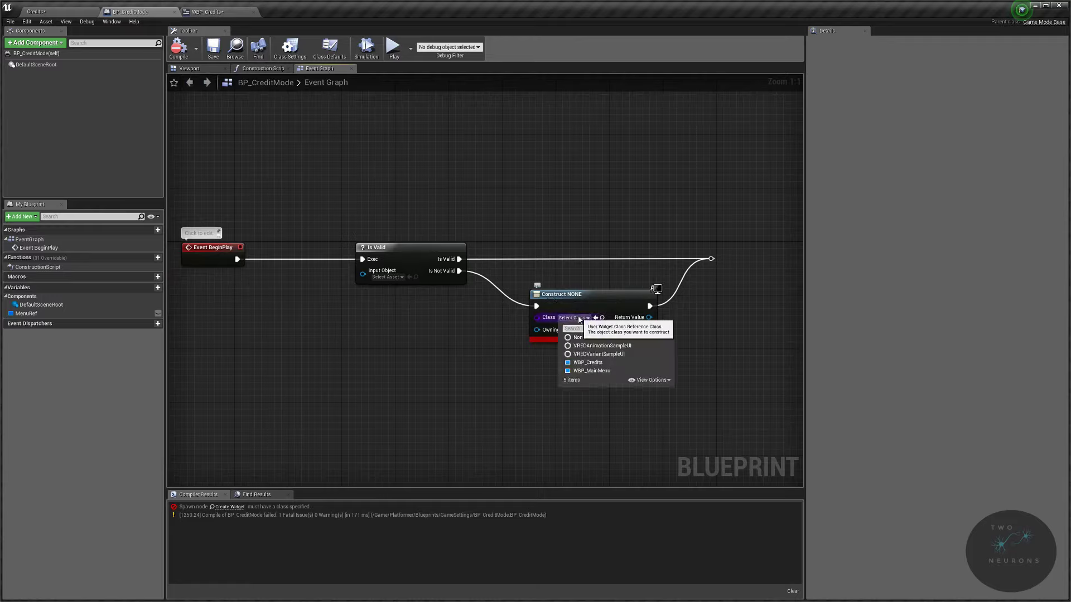
pyautogui.click(588, 362)
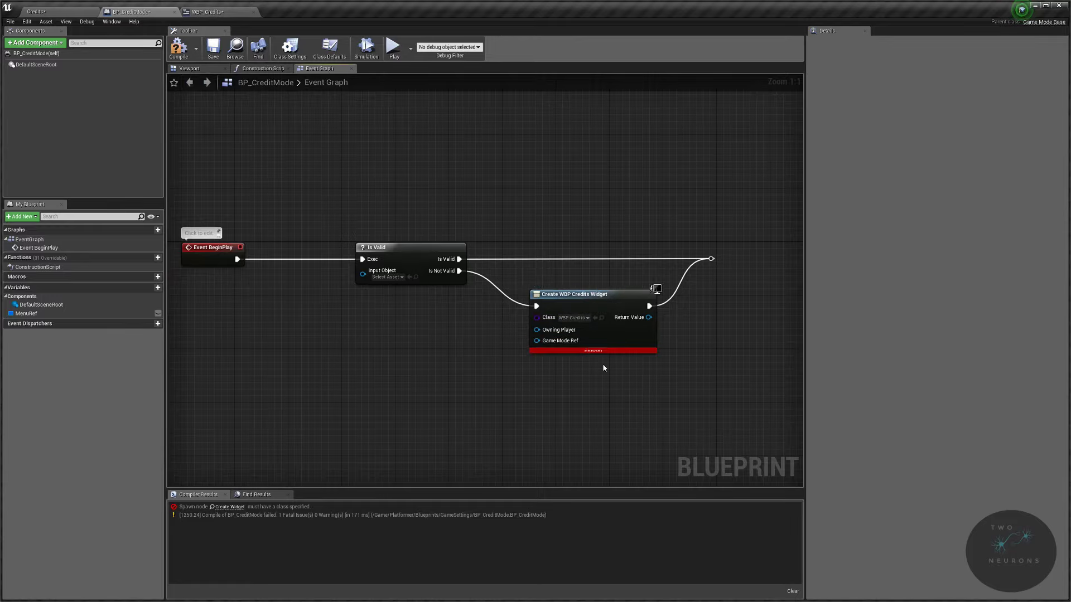
# Delete the unused MenuRef variable, then go to the WBP_Credits graph.
pyautogui.click(92, 313)
pyautogui.press('Delete')
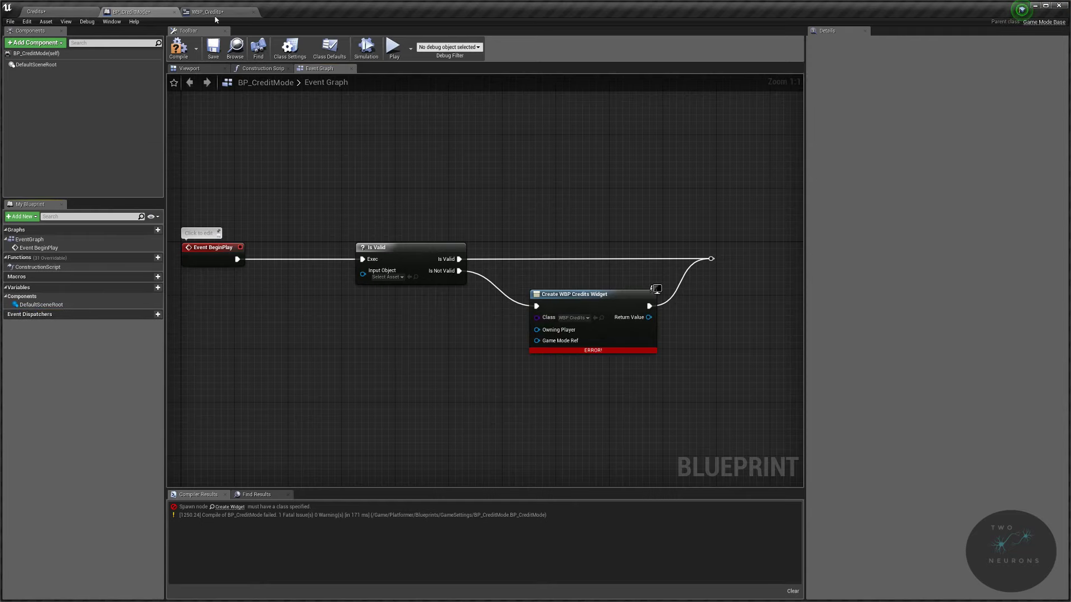
pyautogui.click(208, 12)
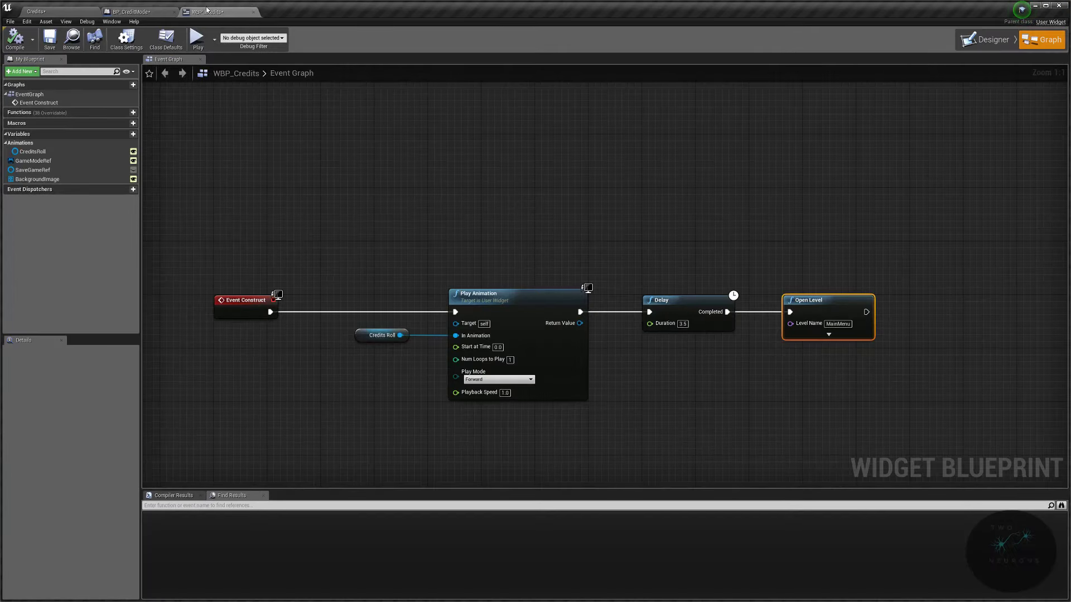
# Delete SaveGameRef and the stray NewVar_0 from WBP_Credits' variables.
pyautogui.click(133, 134)
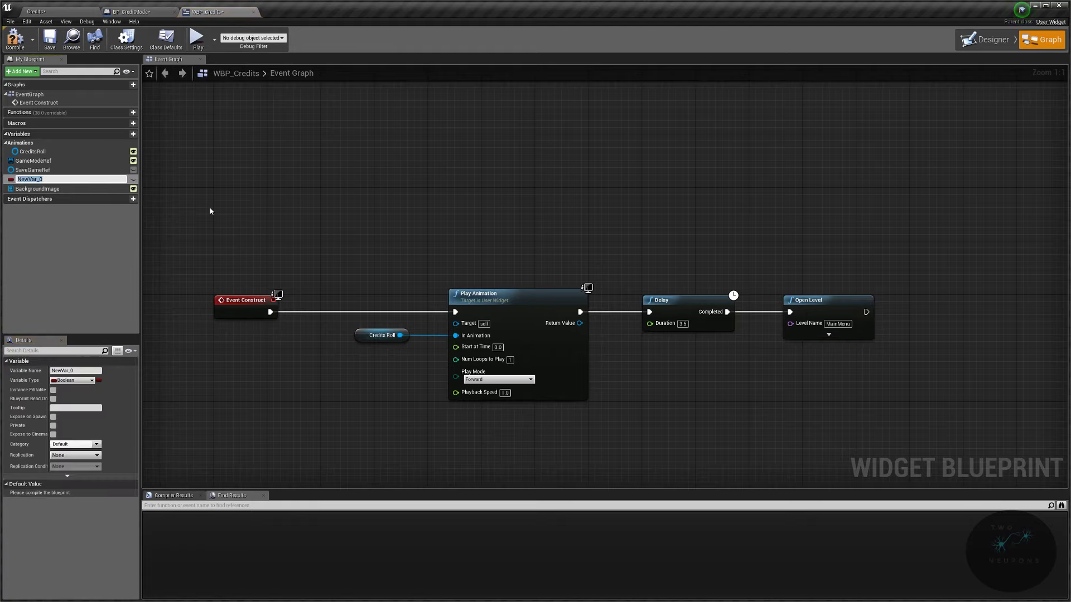
pyautogui.press('BackSpace')
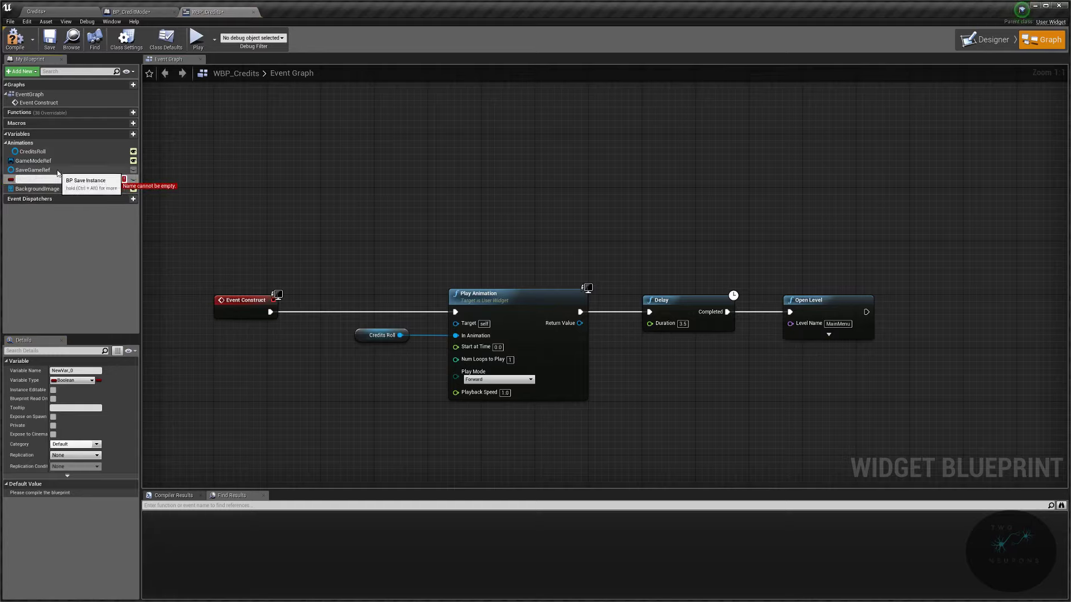
pyautogui.press('Escape')
pyautogui.click(39, 170)
pyautogui.press('Delete')
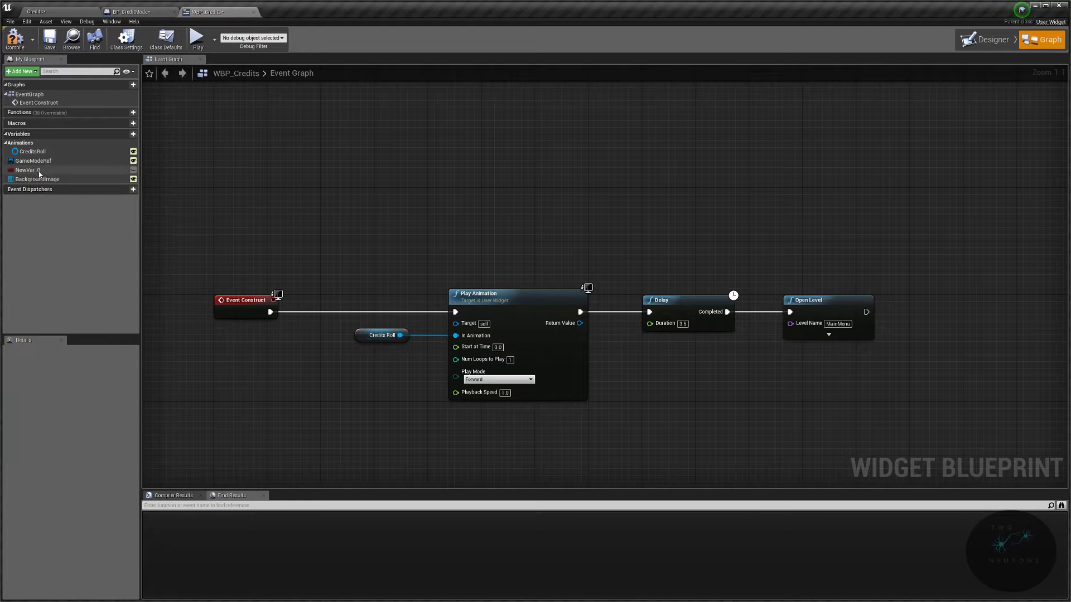
pyautogui.click(39, 170)
pyautogui.press('Delete')
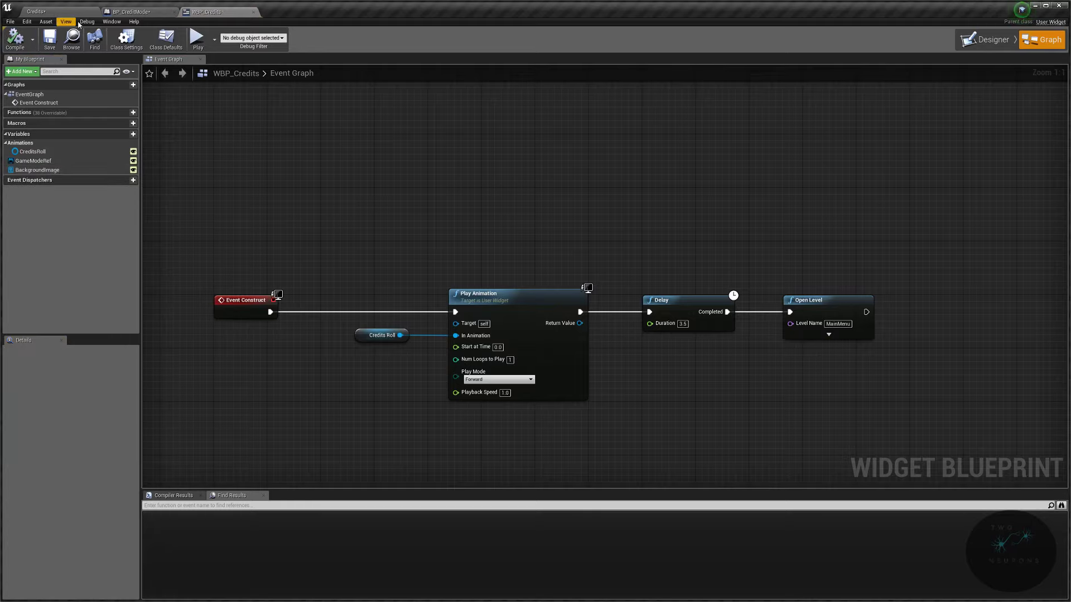
pyautogui.click(138, 13)
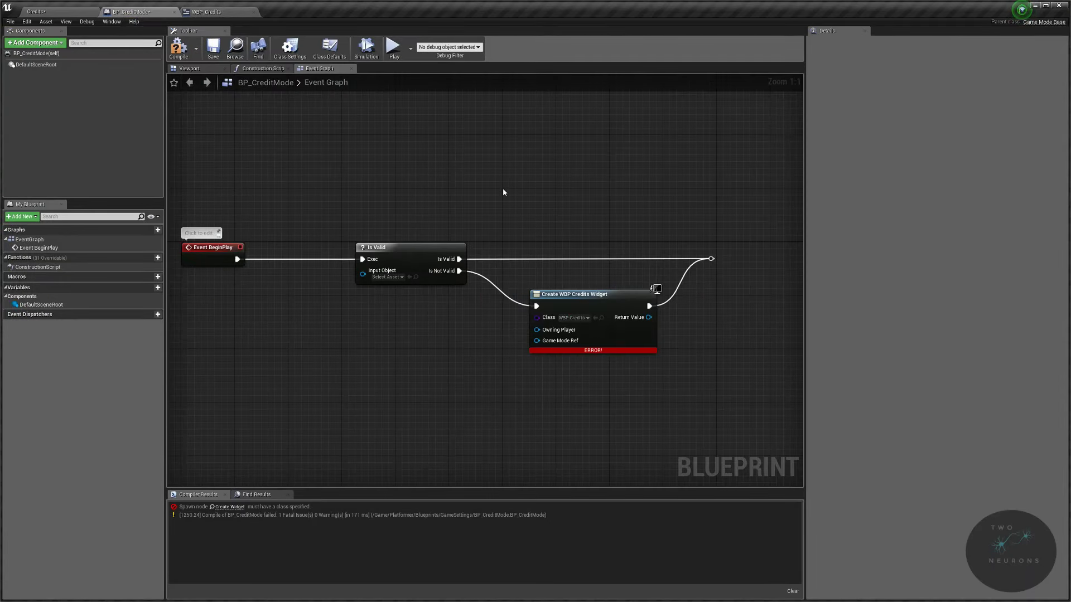
# Refresh the Create WBP Credits Widget node to clear its error.
pyautogui.moveTo(628, 221); pyautogui.dragTo(525, 216, button='right')
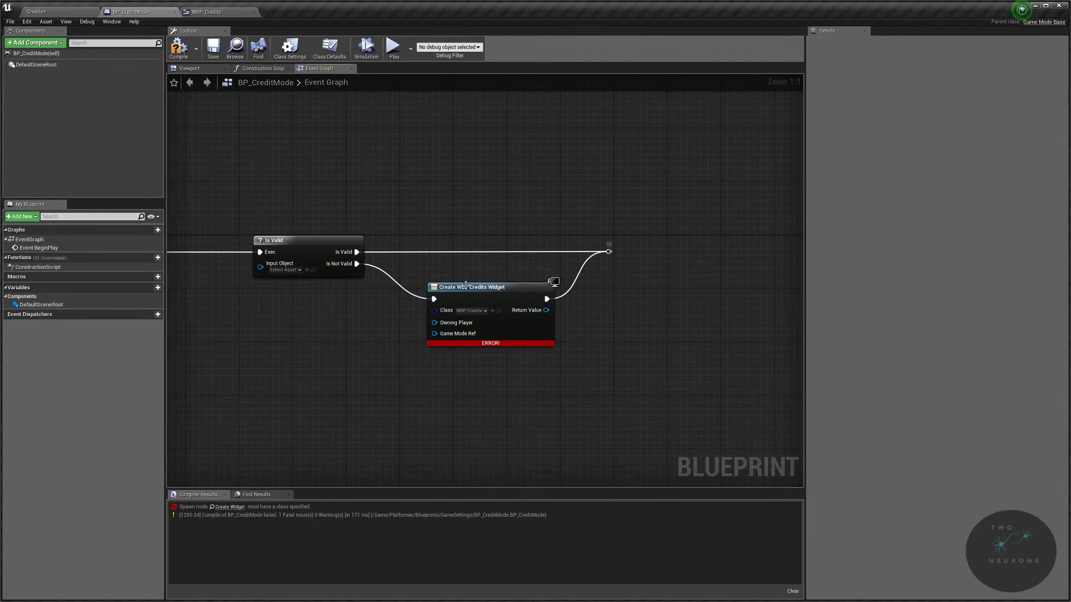
pyautogui.moveTo(435, 334); pyautogui.dragTo(368, 339)
pyautogui.write('self')
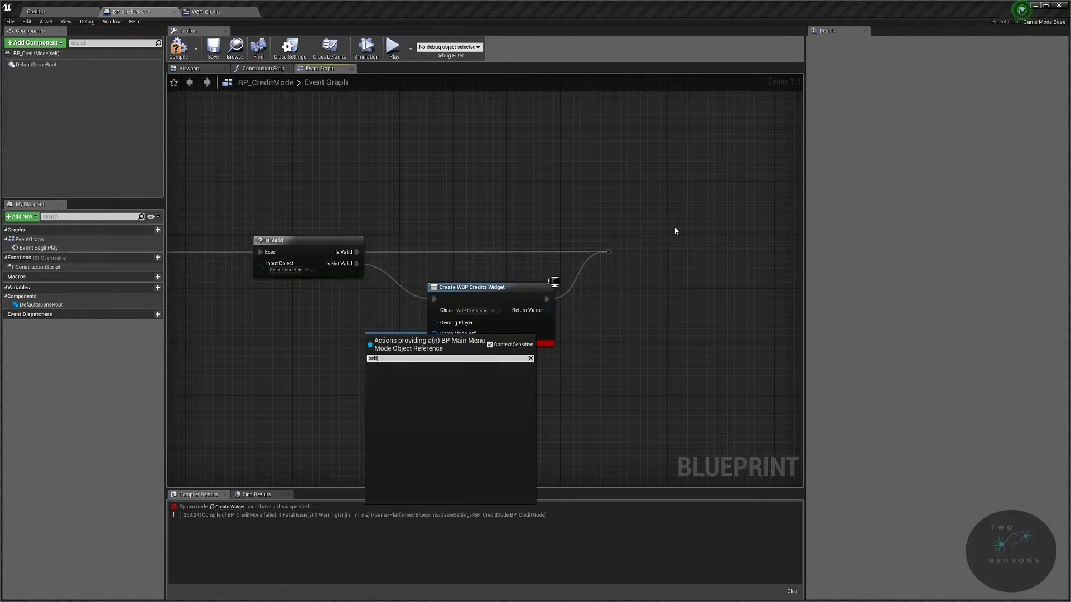
pyautogui.press('BackSpace')
pyautogui.press('BackSpace')
pyautogui.press('Escape')
pyautogui.rightClick(301, 340)
pyautogui.press('Escape')
pyautogui.rightClick(519, 337)
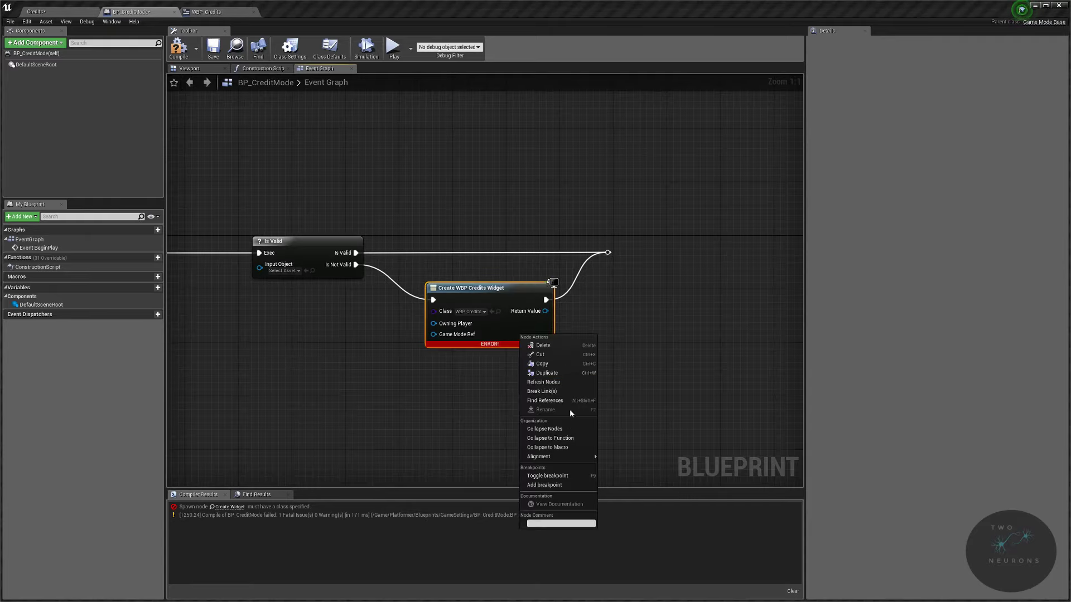
pyautogui.moveTo(569, 459)
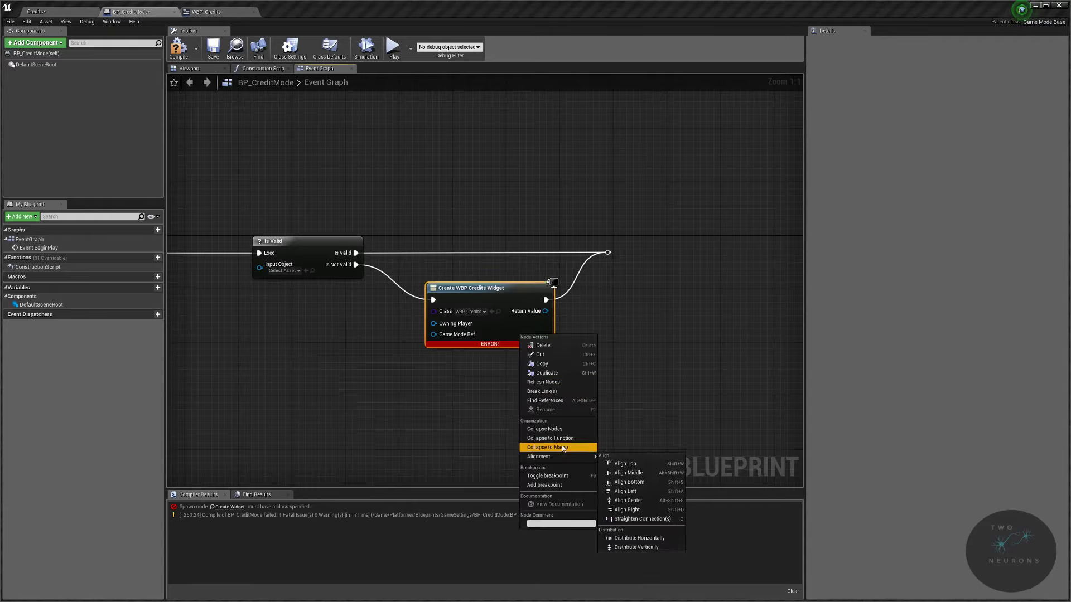
pyautogui.click(565, 389)
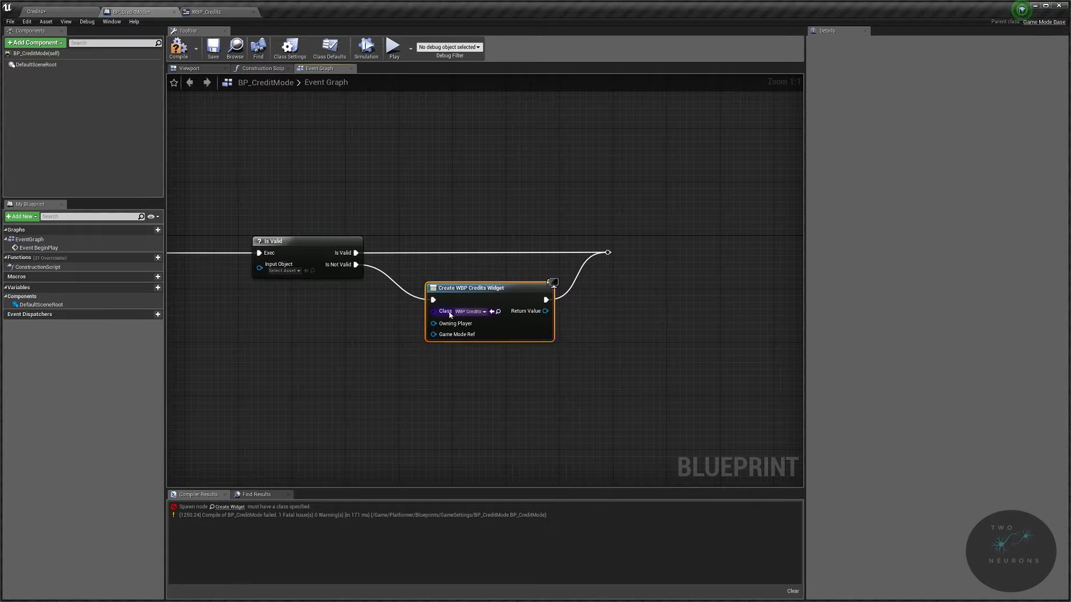
# Add a Self reference node beside the create-widget node.
pyautogui.moveTo(434, 334); pyautogui.dragTo(366, 342)
pyautogui.write('self')
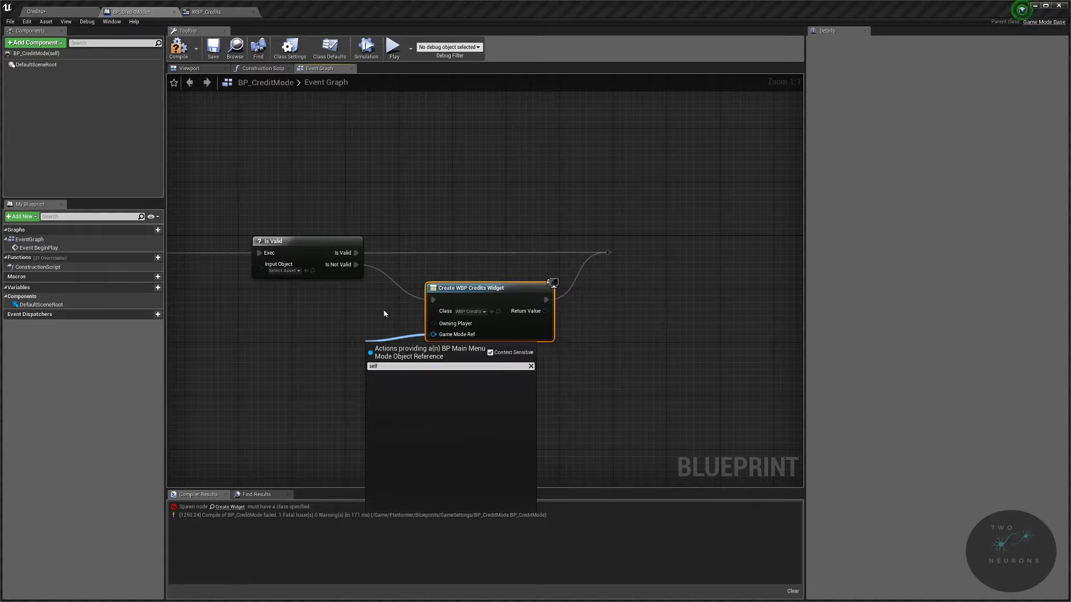
pyautogui.click(279, 377)
pyautogui.rightClick(279, 377)
pyautogui.write('self')
pyautogui.click(322, 412)
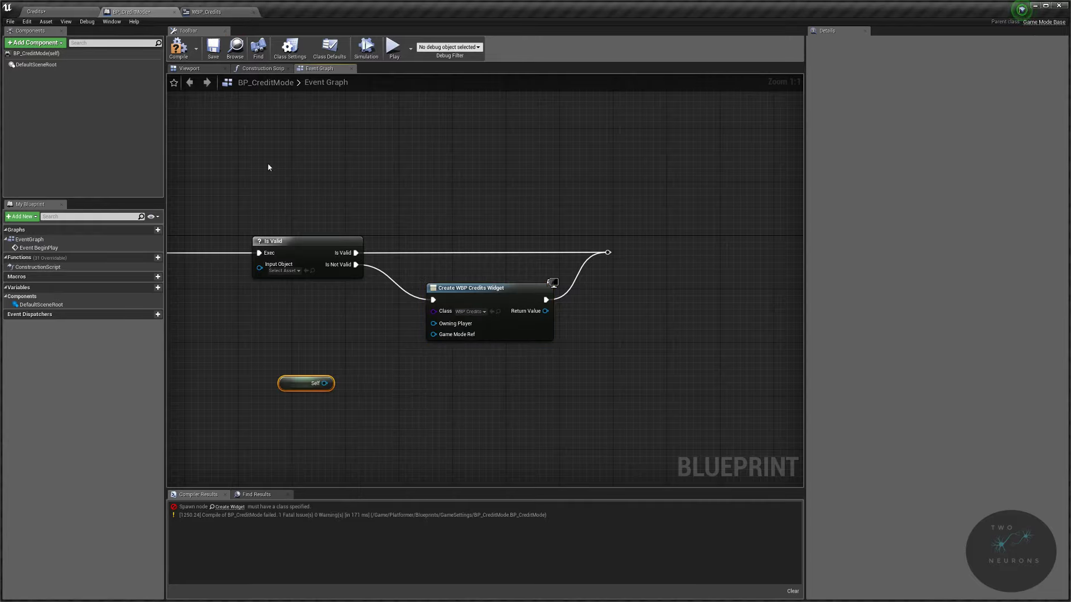
# Retype WBP_Credits' GameModeRef variable as a BP Credit Mode object reference and save.
pyautogui.click(222, 11)
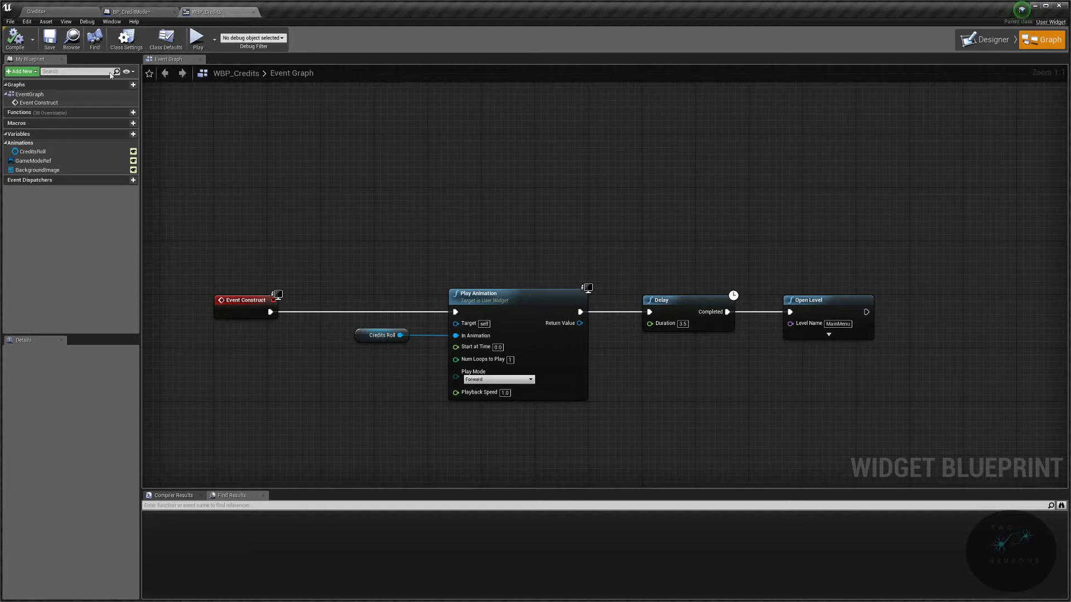
pyautogui.click(36, 162)
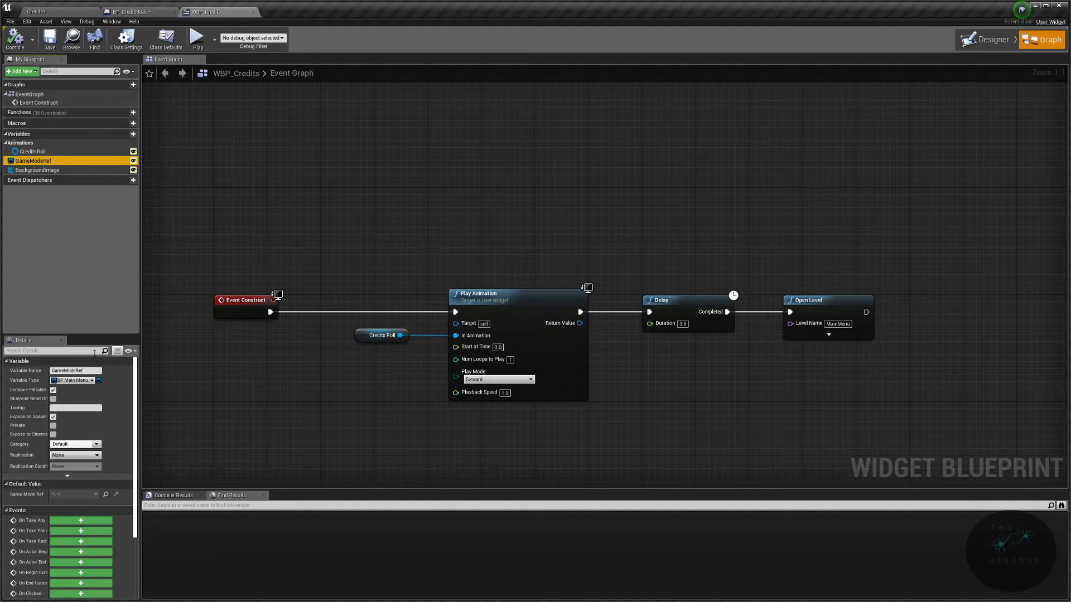
pyautogui.click(83, 380)
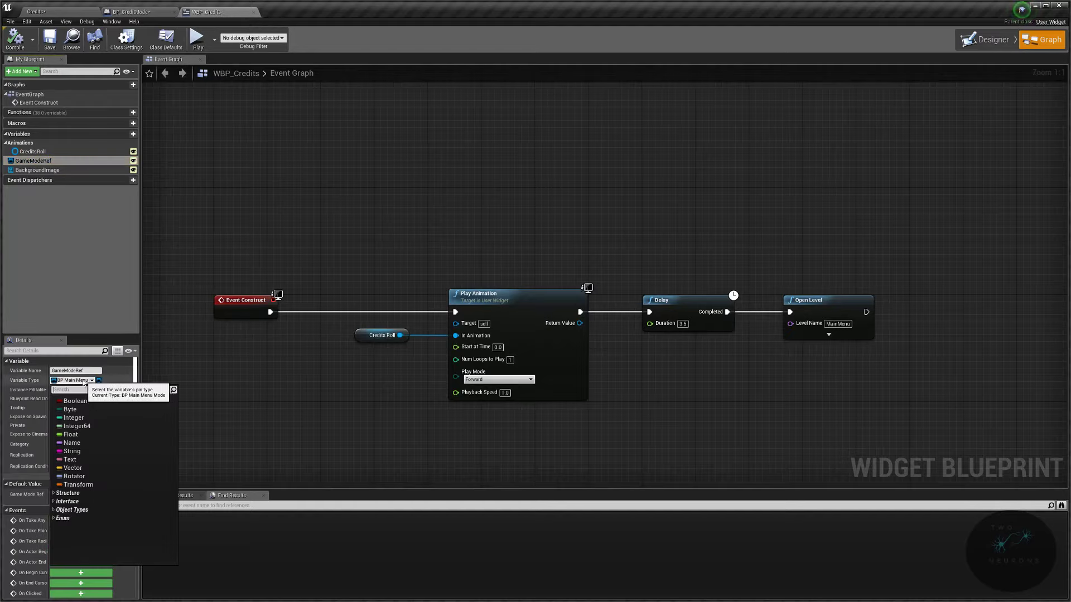
pyautogui.write('bp_c')
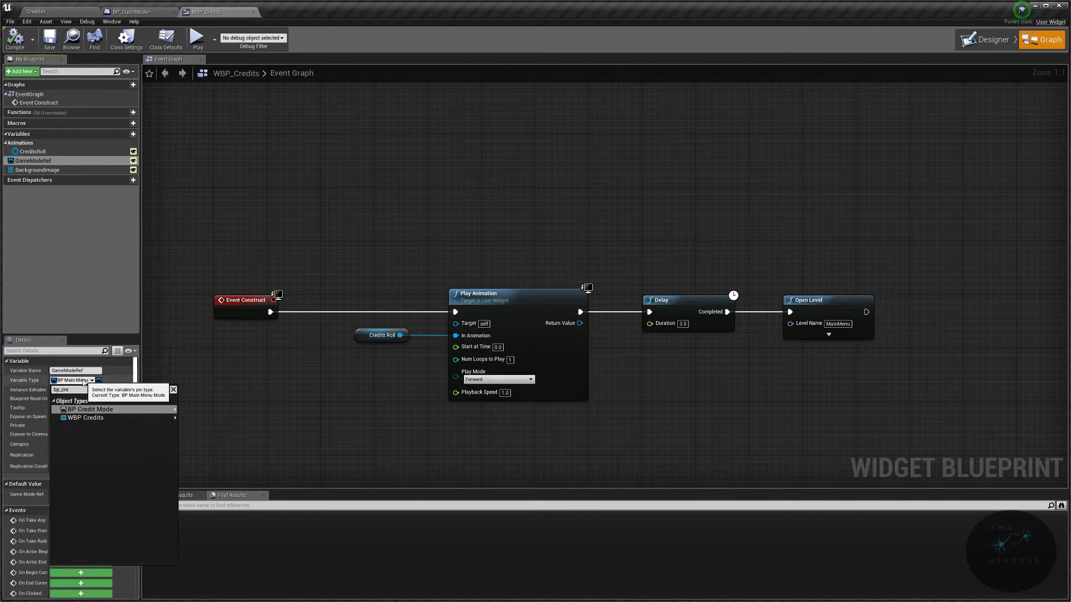
pyautogui.write('re')
pyautogui.click(89, 409)
pyautogui.click(207, 411)
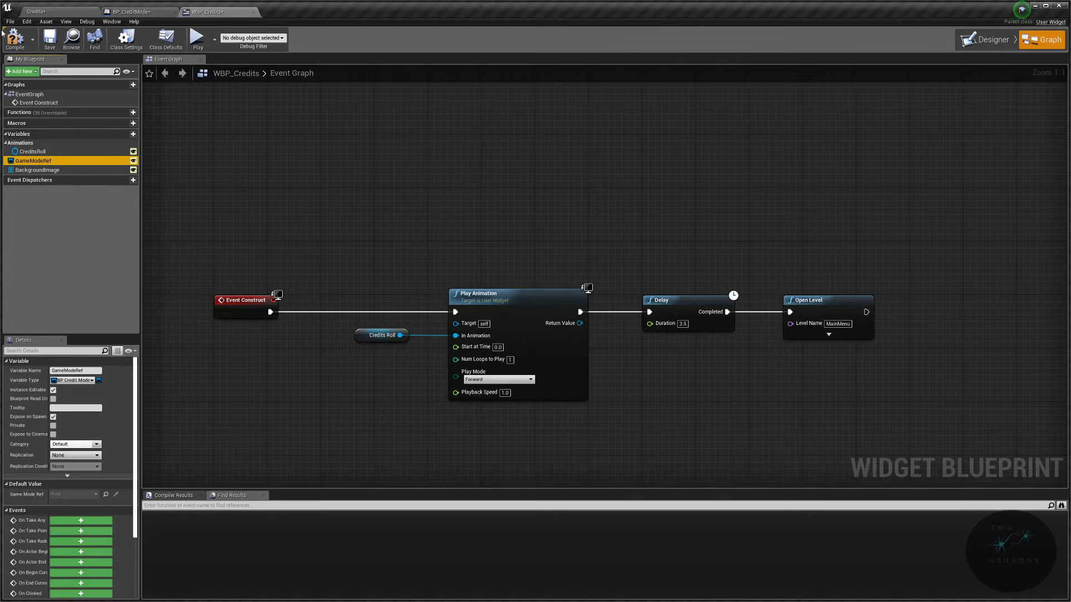
pyautogui.click(49, 39)
# Refresh the create-widget node and wire Self into its Game Mode Ref input.
pyautogui.click(136, 12)
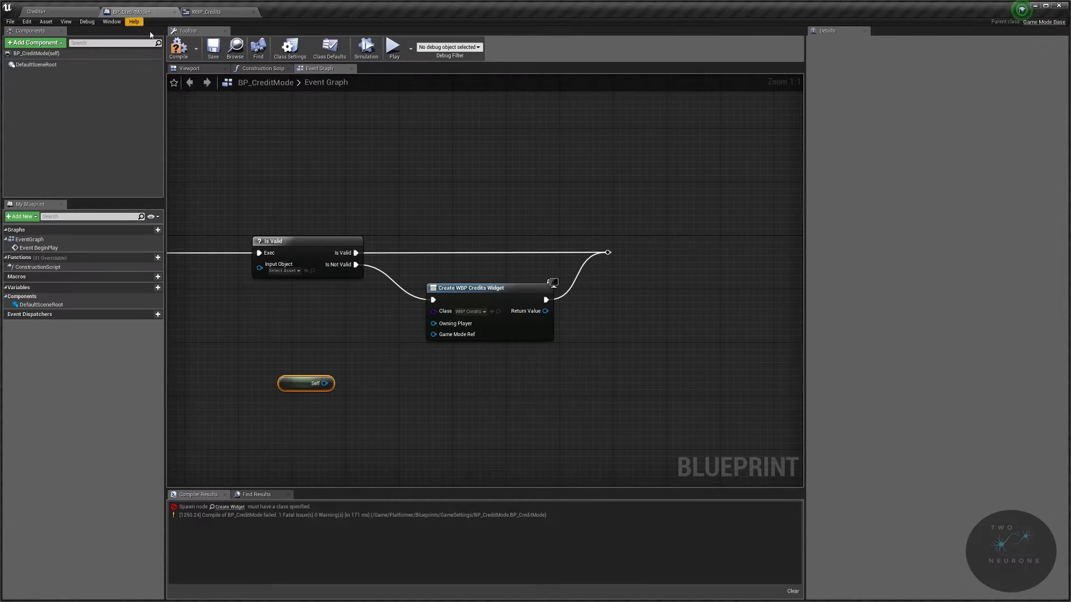
pyautogui.moveTo(435, 346); pyautogui.dragTo(421, 360, button='right')
pyautogui.rightClick(523, 330)
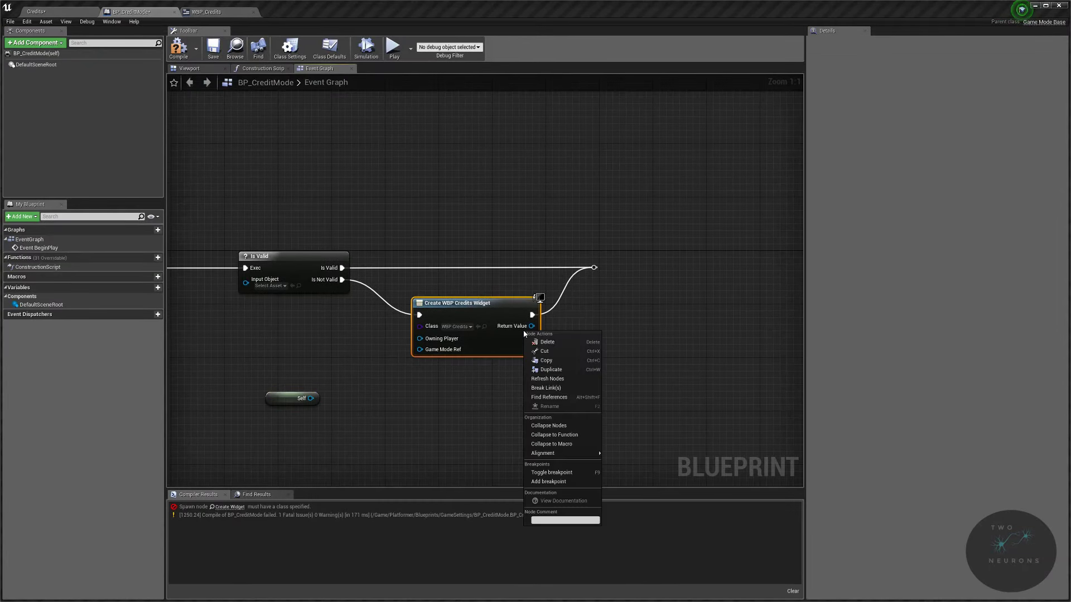
pyautogui.click(574, 379)
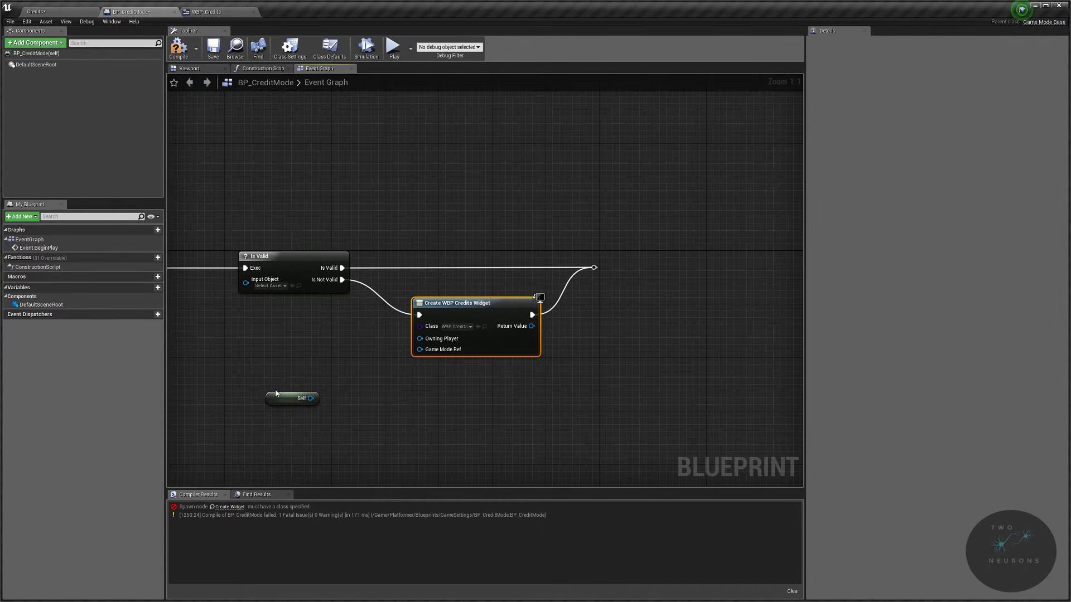
pyautogui.moveTo(311, 398); pyautogui.dragTo(419, 349)
pyautogui.moveTo(267, 402); pyautogui.dragTo(346, 355)
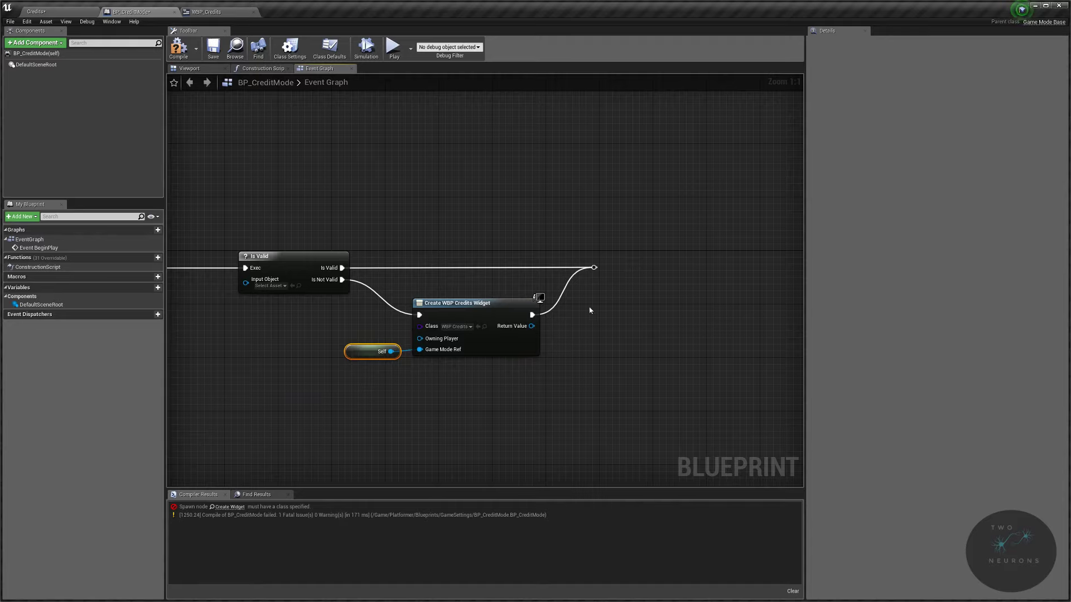
# Promote the widget's Return Value to a new variable named CreditsScreenRef.
pyautogui.moveTo(530, 326); pyautogui.dragTo(652, 264)
pyautogui.click(652, 338)
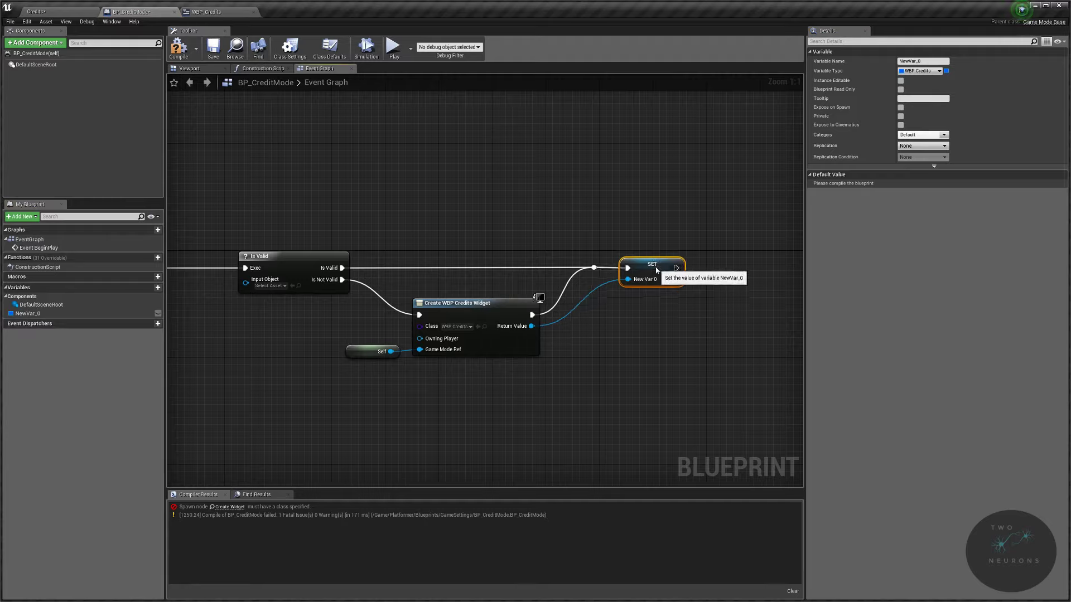
pyautogui.click(34, 315)
pyautogui.rightClick(34, 315)
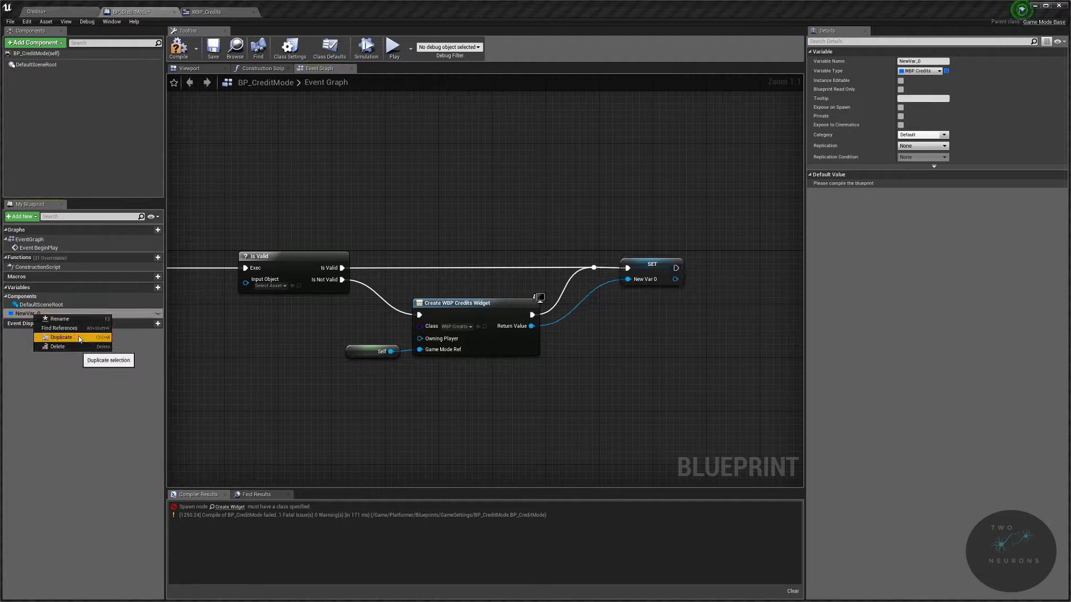
pyautogui.click(78, 320)
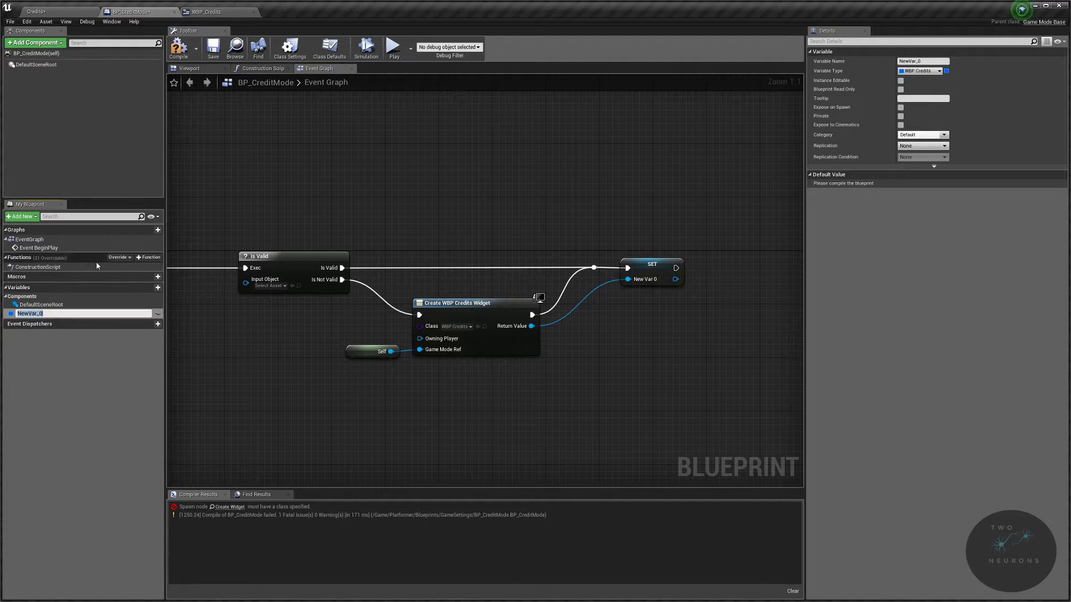
pyautogui.write('CreditsScreenRef')
pyautogui.press('Return')
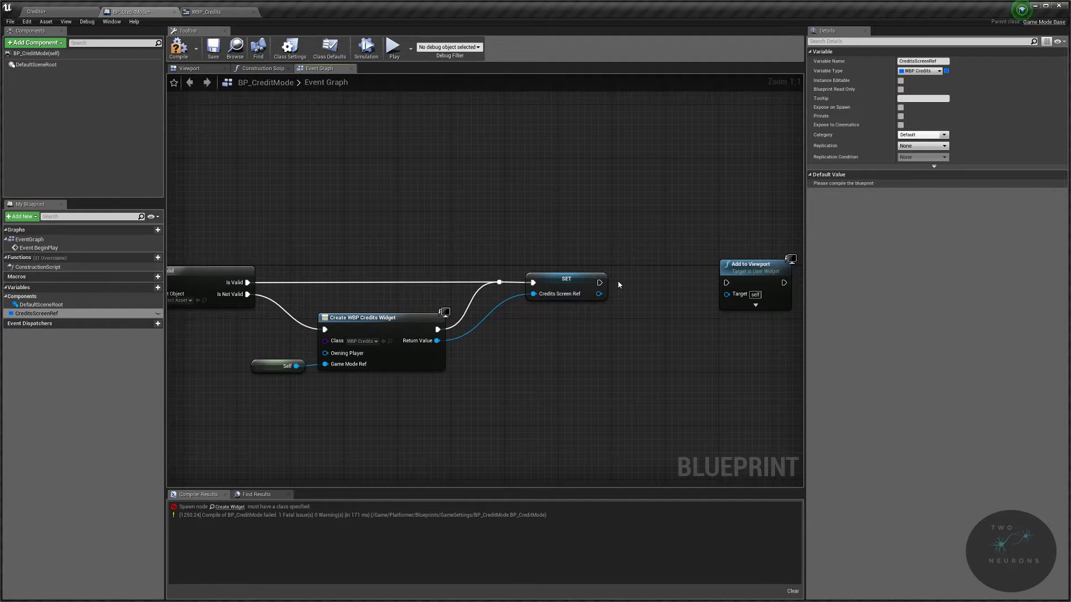
# Run Add to Viewport after the SET node, with a Credits Screen Ref getter as its Target.
pyautogui.moveTo(600, 283); pyautogui.dragTo(728, 283)
pyautogui.moveTo(34, 316); pyautogui.dragTo(586, 345)
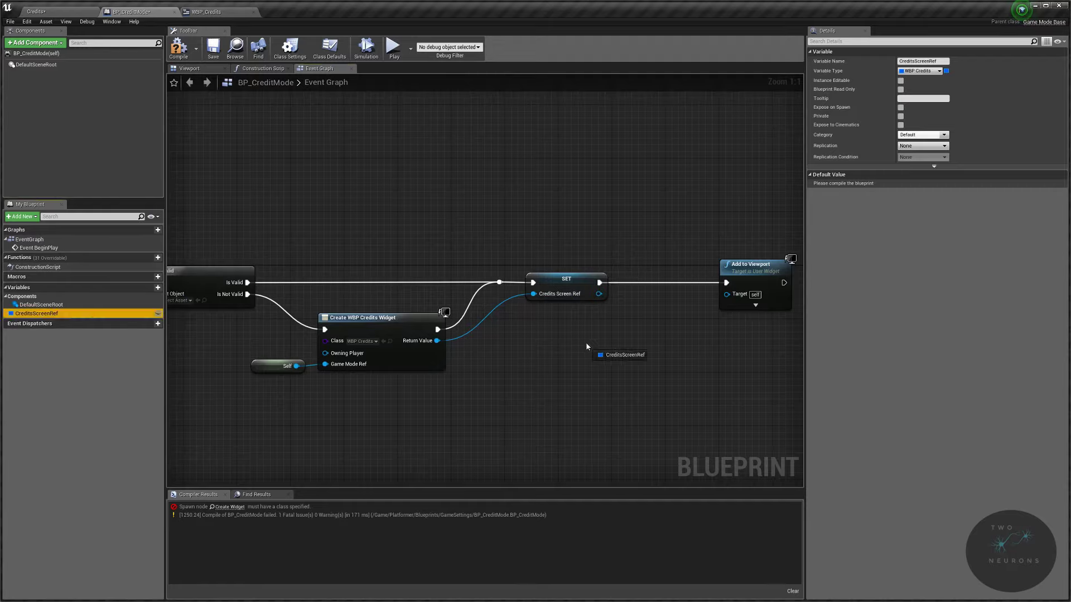
pyautogui.keyDown('ctrl'); pyautogui.moveTo(635, 317); pyautogui.dragTo(726, 294); pyautogui.keyUp('ctrl')
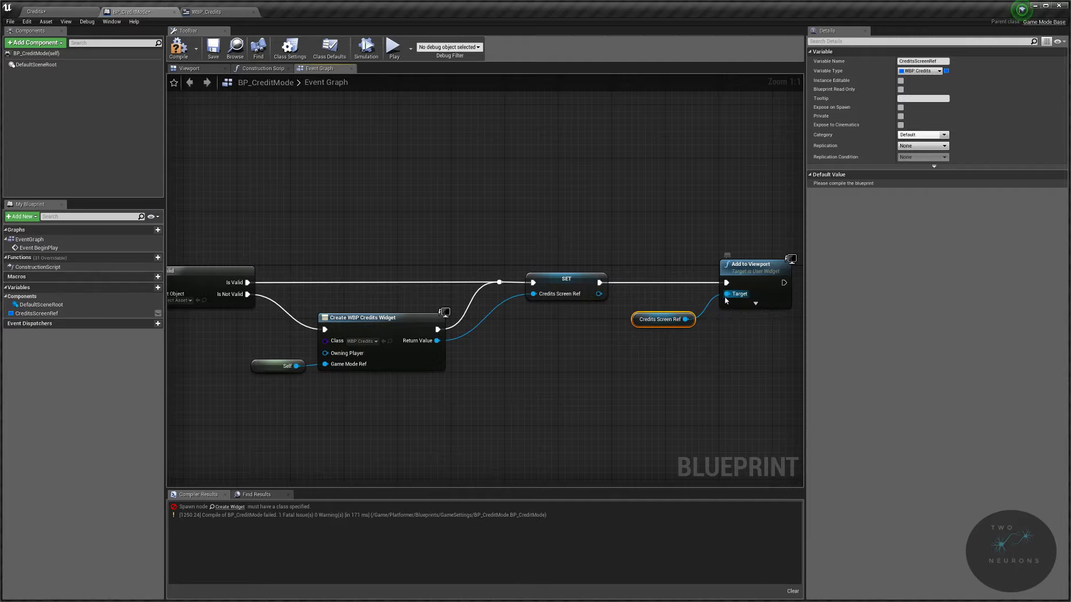
pyautogui.moveTo(726, 294); pyautogui.dragTo(719, 337)
pyautogui.click(673, 337)
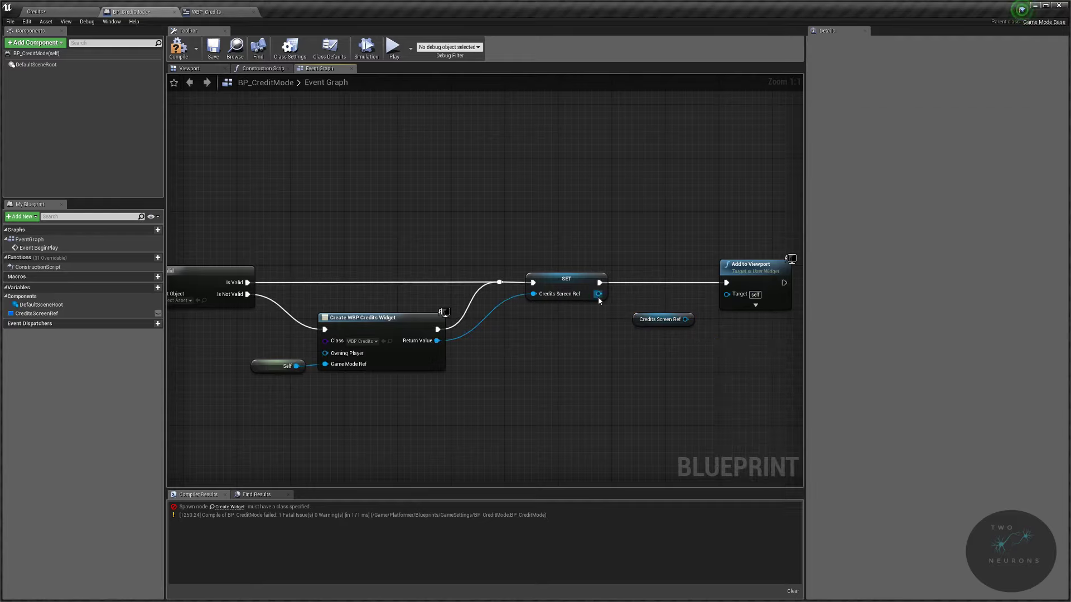
pyautogui.moveTo(600, 301); pyautogui.dragTo(727, 296)
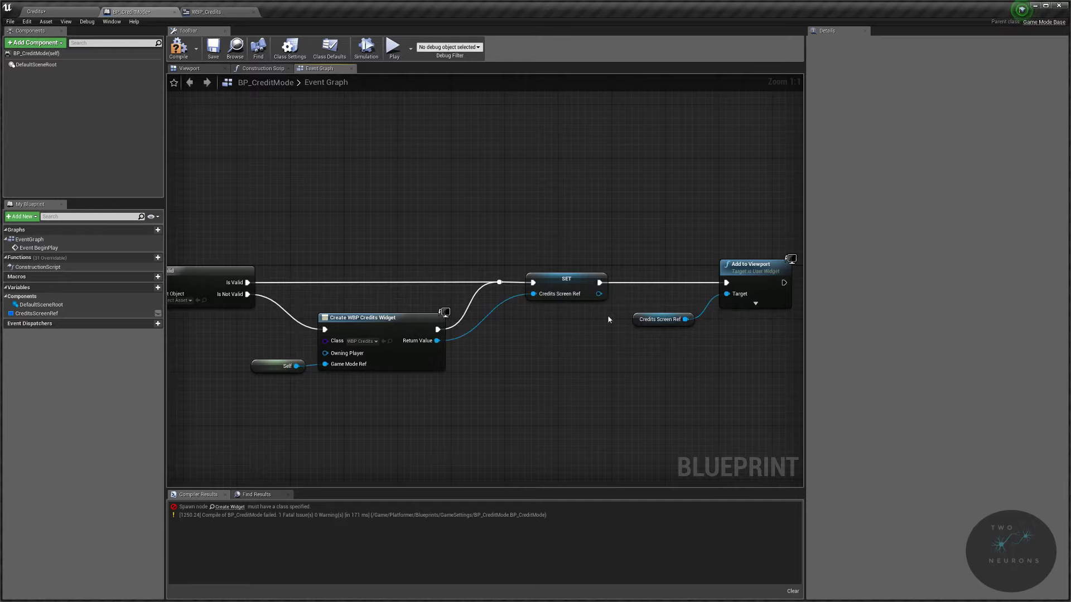
pyautogui.click(637, 323)
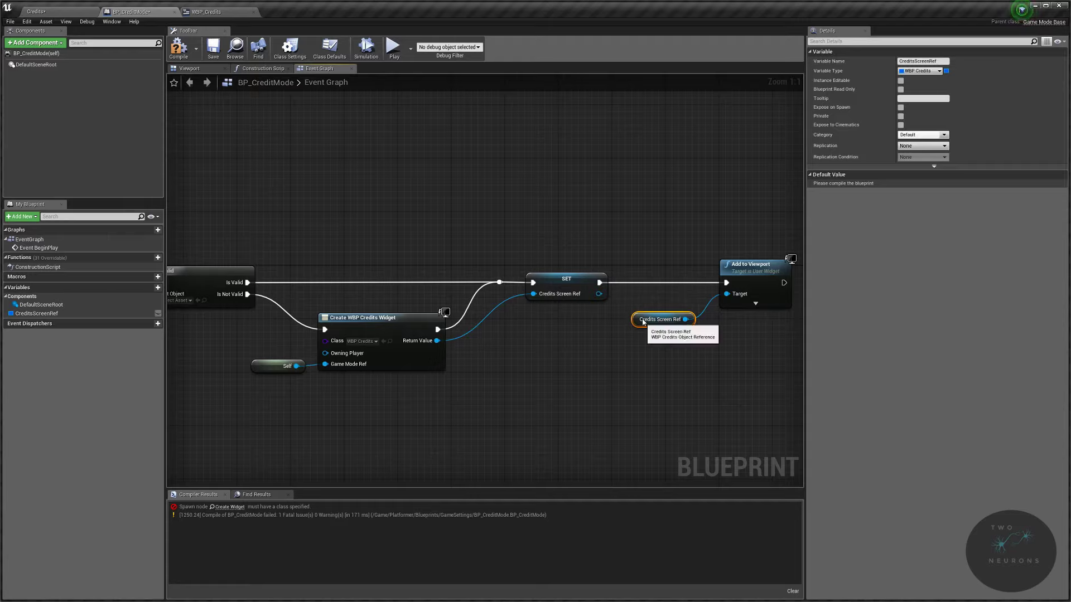
pyautogui.moveTo(638, 322); pyautogui.dragTo(647, 304)
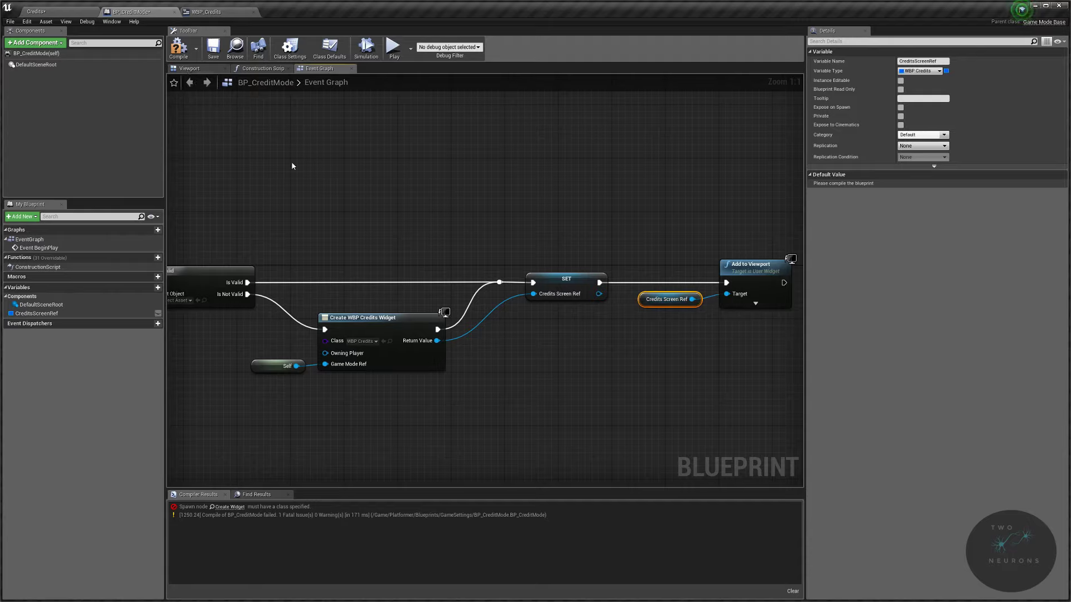
pyautogui.moveTo(642, 304); pyautogui.dragTo(648, 310)
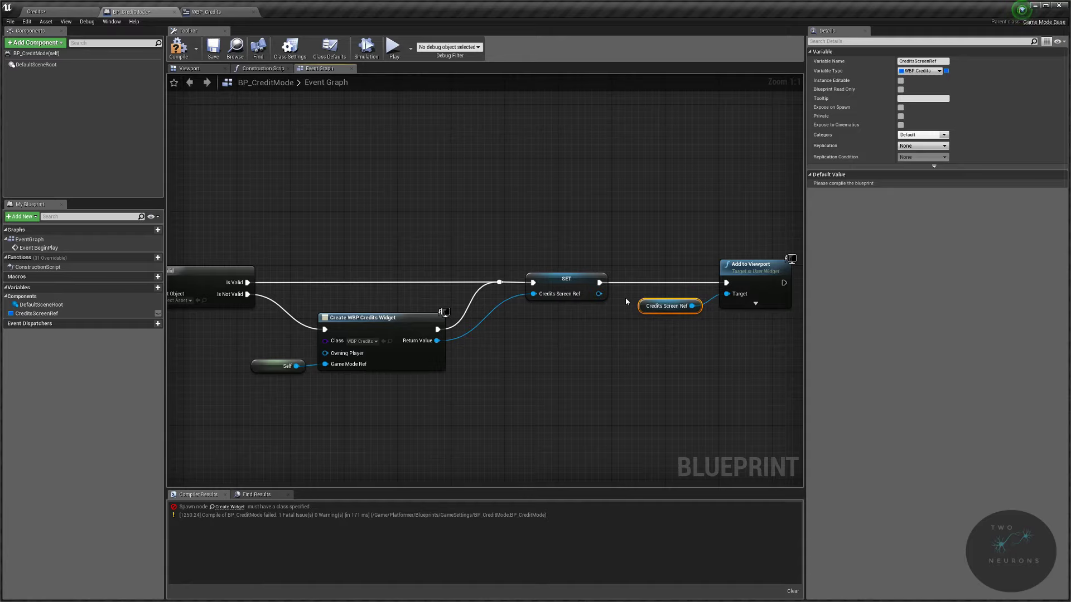
# Compile and save BP_CreditMode, then return to the Credits level.
pyautogui.click(179, 47)
pyautogui.click(212, 49)
pyautogui.click(61, 11)
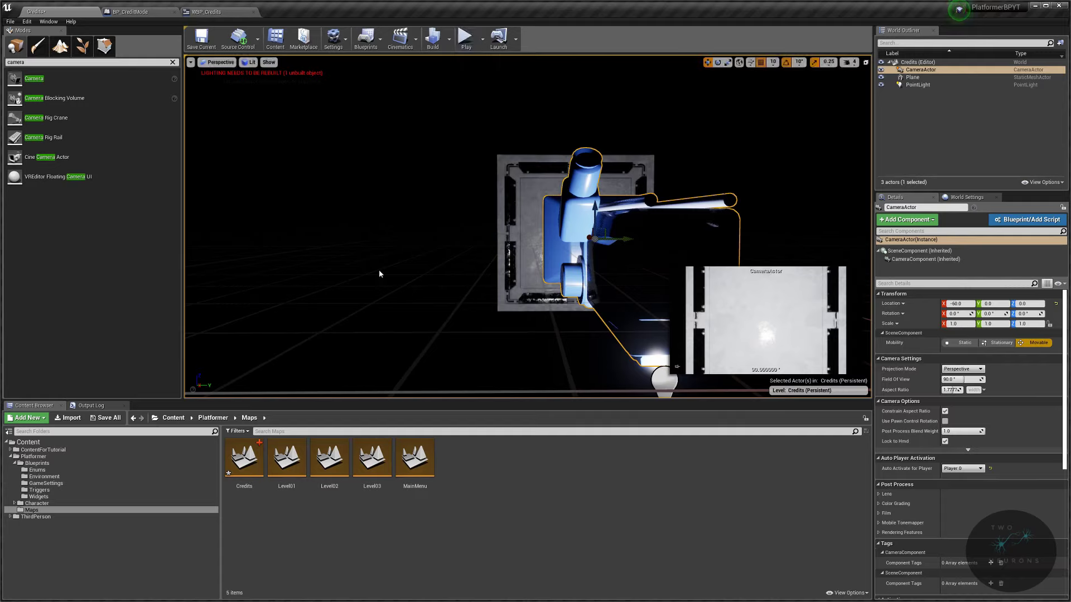
pyautogui.click(465, 36)
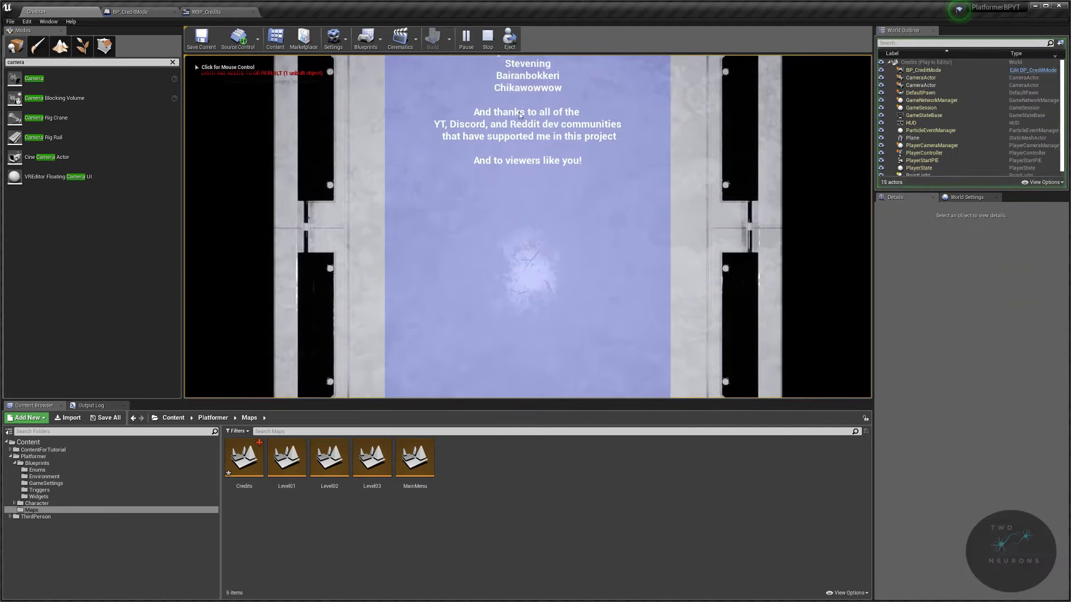
pyautogui.click(540, 117)
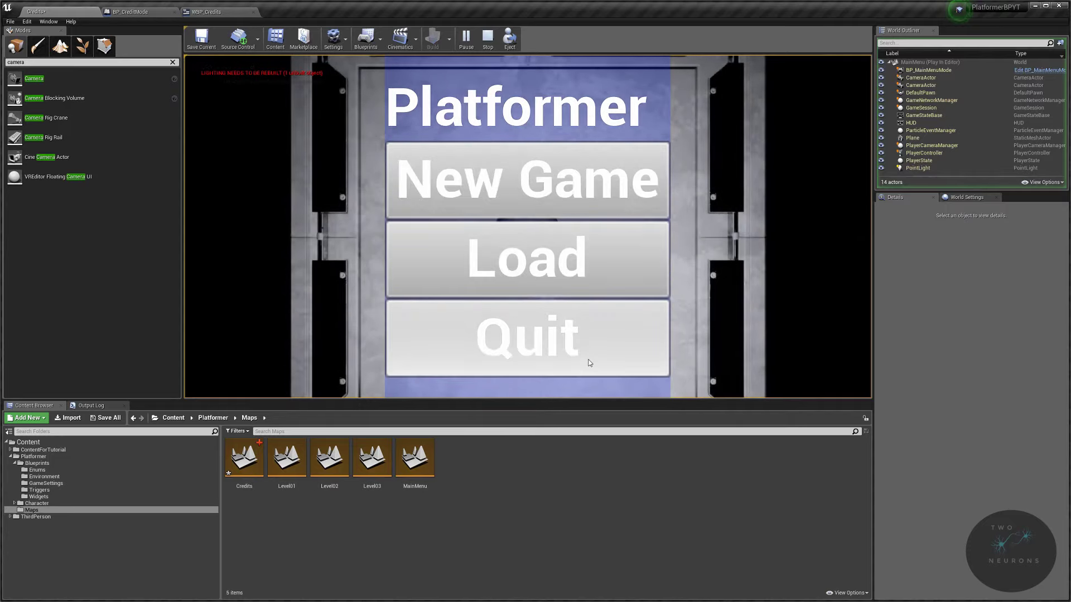
pyautogui.click(522, 338)
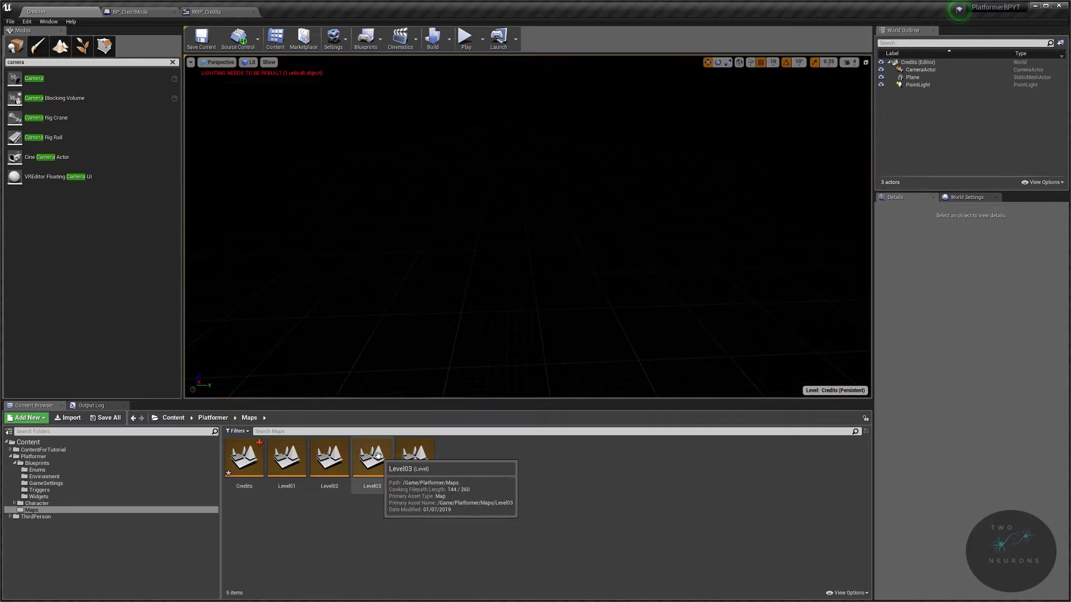
# Find the E_LevelNames enum in Blueprints/Enums and open it for editing.
pyautogui.click(132, 470)
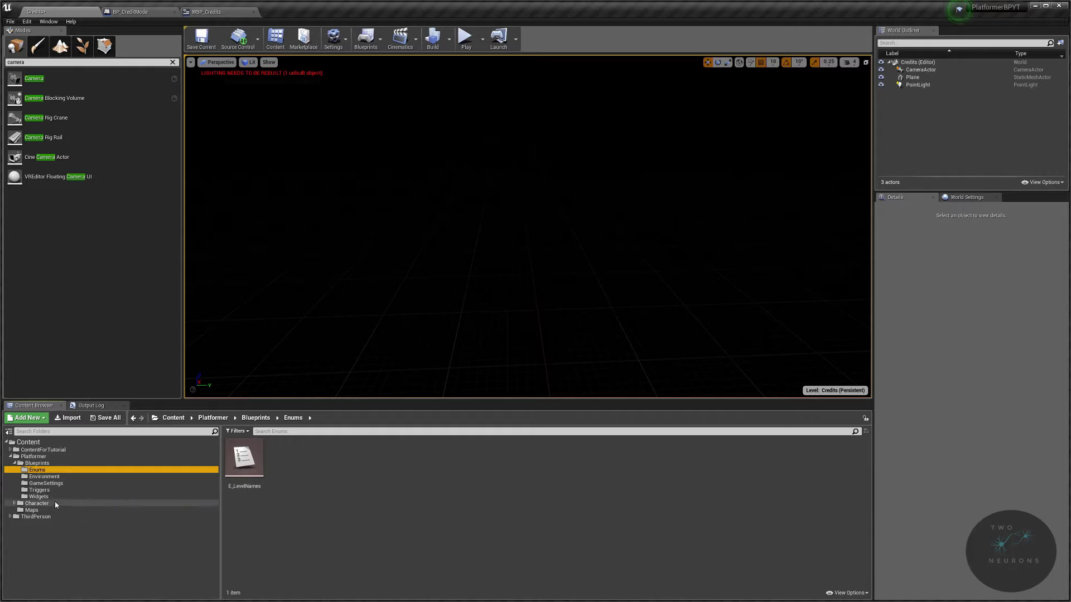
pyautogui.click(33, 510)
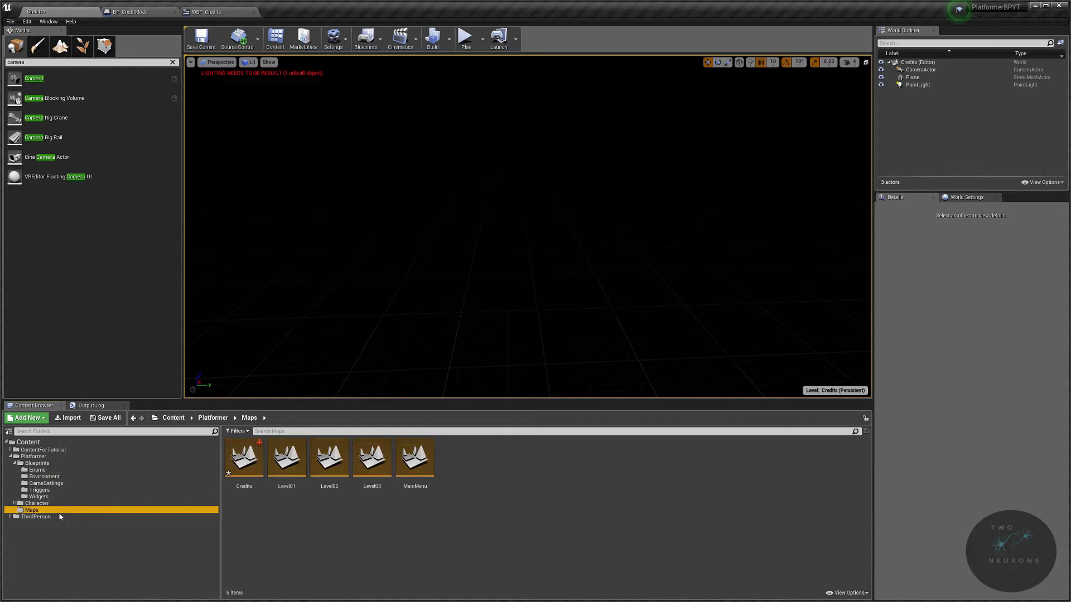
pyautogui.click(79, 476)
pyautogui.click(67, 469)
pyautogui.click(236, 454)
pyautogui.doubleClick(236, 455)
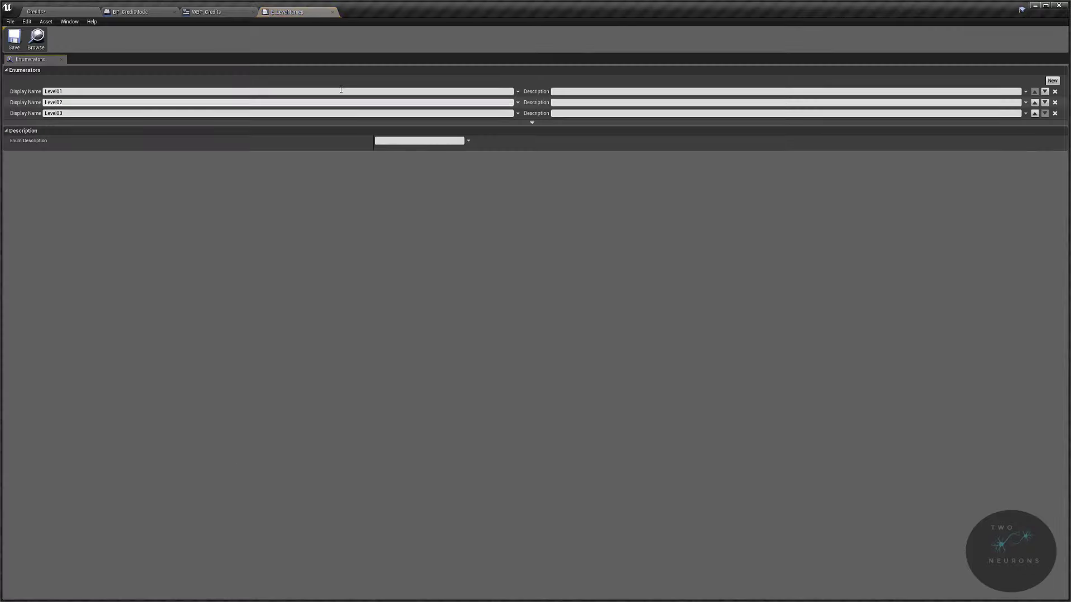
# Add a fourth enumerator named Credits to E_LevelNames.
pyautogui.click(1053, 81)
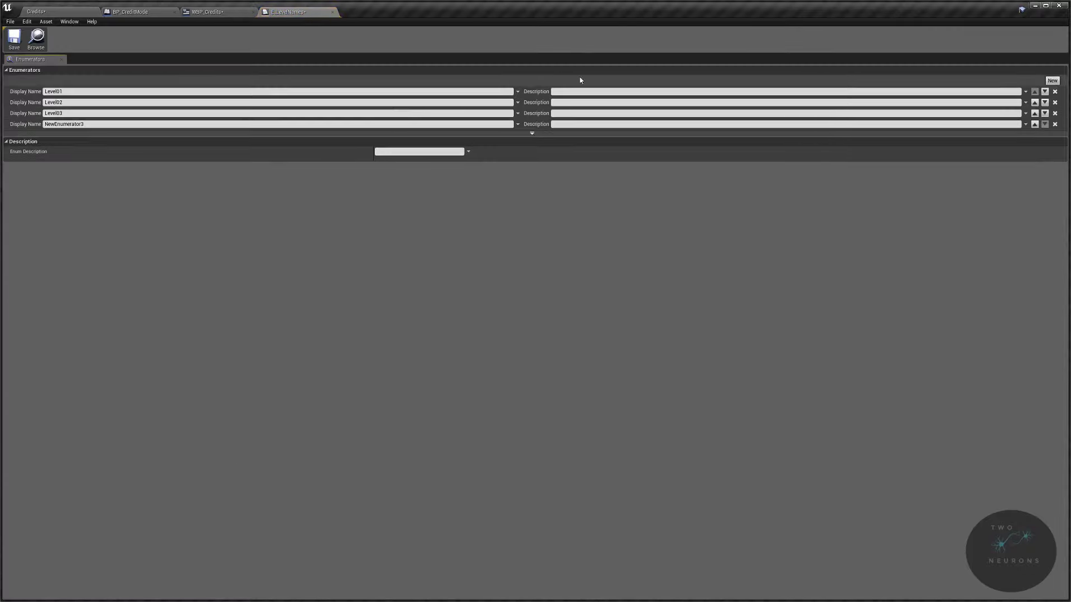
pyautogui.click(145, 125)
pyautogui.write('Credits')
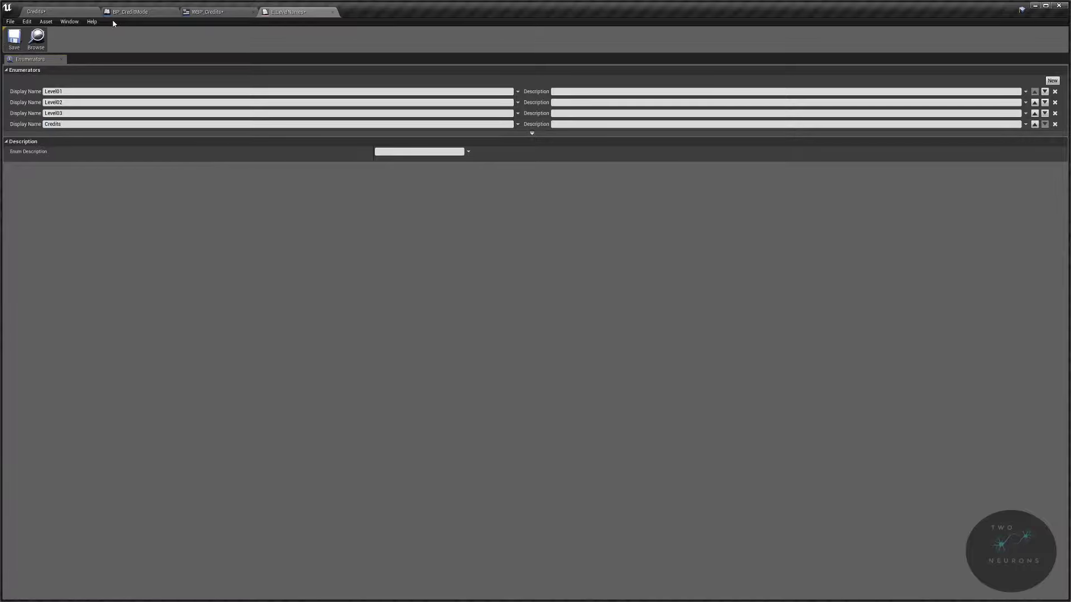
pyautogui.click(58, 14)
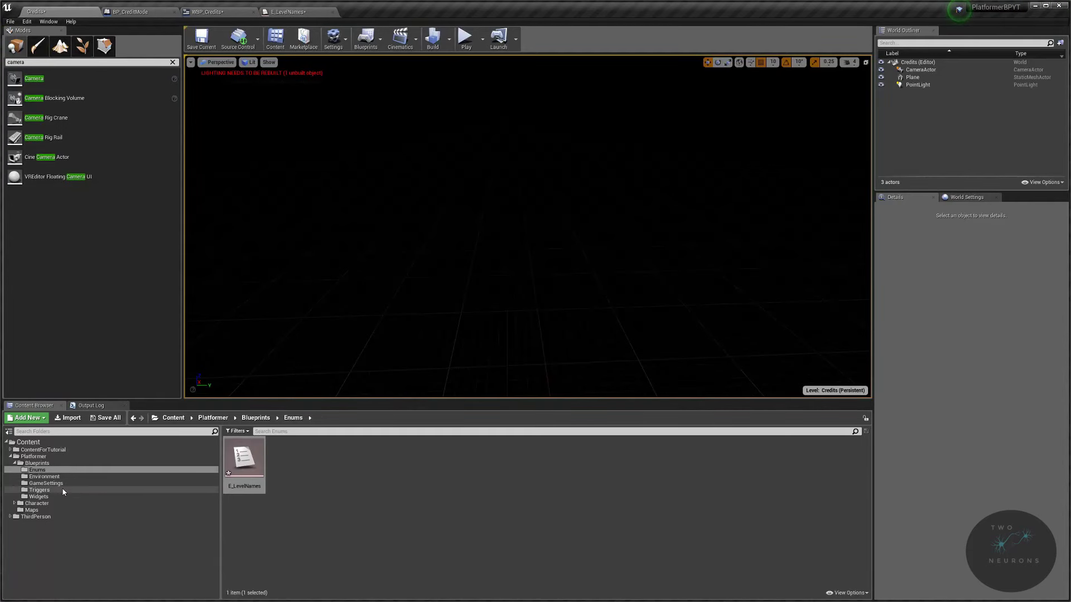
# Save all modified assets, then open Level03 from the Maps folder and view its track.
pyautogui.hotkey('ctrl', 'shift', 's')
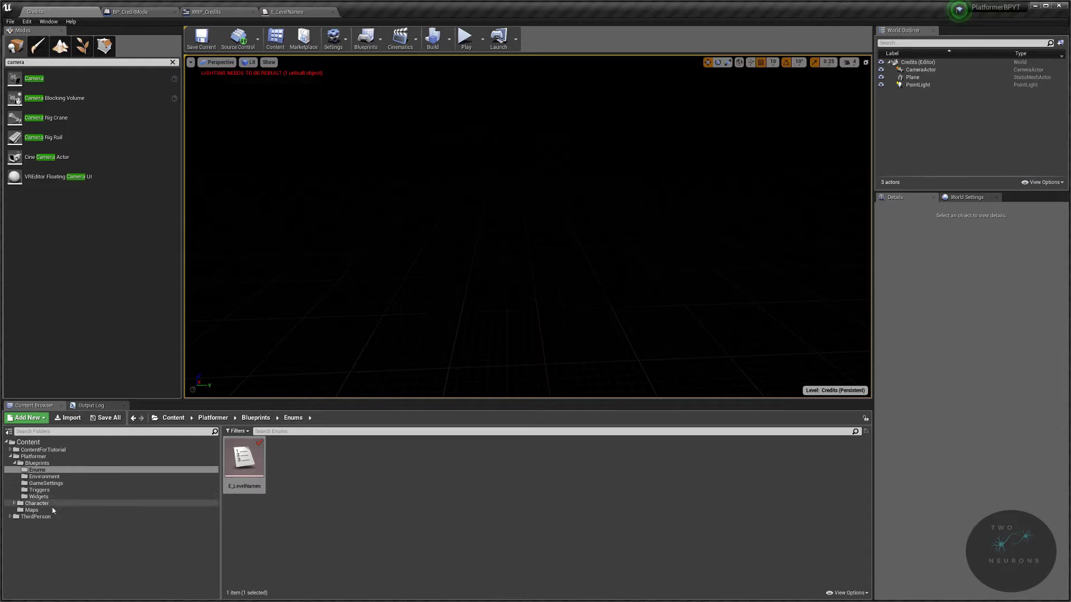
pyautogui.click(32, 509)
pyautogui.doubleClick(415, 457)
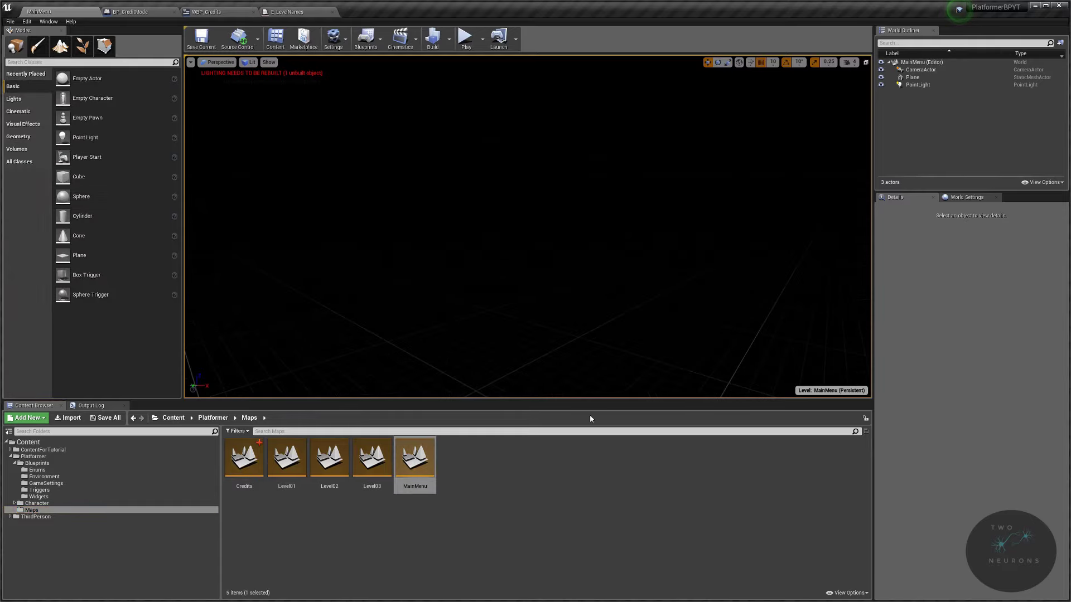
pyautogui.doubleClick(371, 458)
pyautogui.moveTo(528, 223)
pyautogui.mouseDown(button='right')
pyautogui.moveTo(527, 212)
pyautogui.moveTo(542, 238)
pyautogui.mouseUp(button='right')
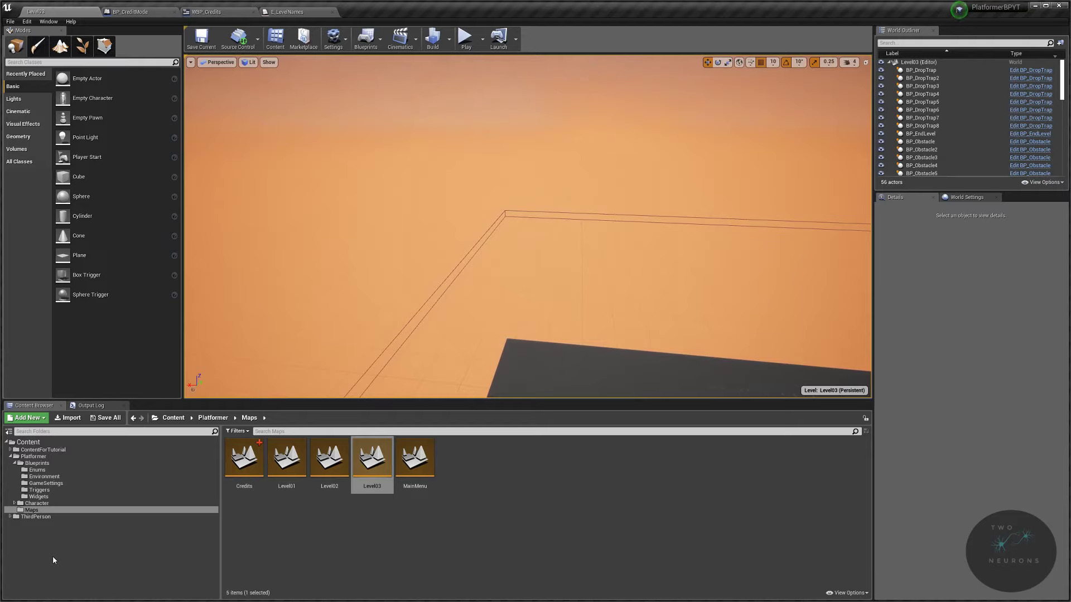
# Drag a BP_EndLevel trigger from Blueprints/Triggers into Level03 and frame the view on it.
pyautogui.click(58, 490)
pyautogui.moveTo(286, 457); pyautogui.dragTo(313, 371)
pyautogui.press('f')
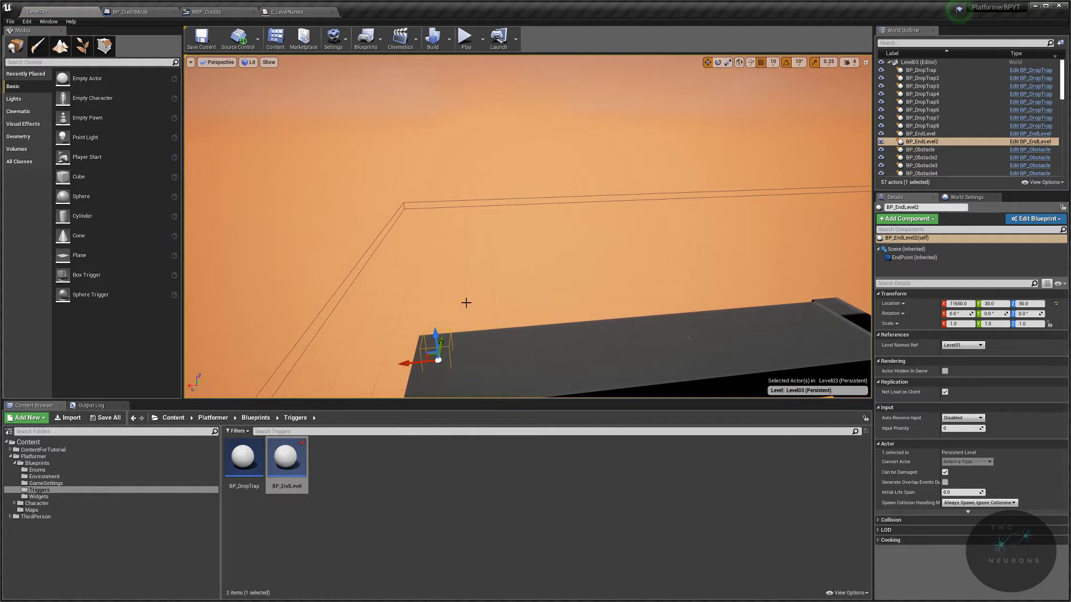
# Centre the trigger on the last platform at Y 0 and scale it 1.5, 4.25, 2.0.
pyautogui.moveTo(466, 302); pyautogui.dragTo(467, 303, button='right')
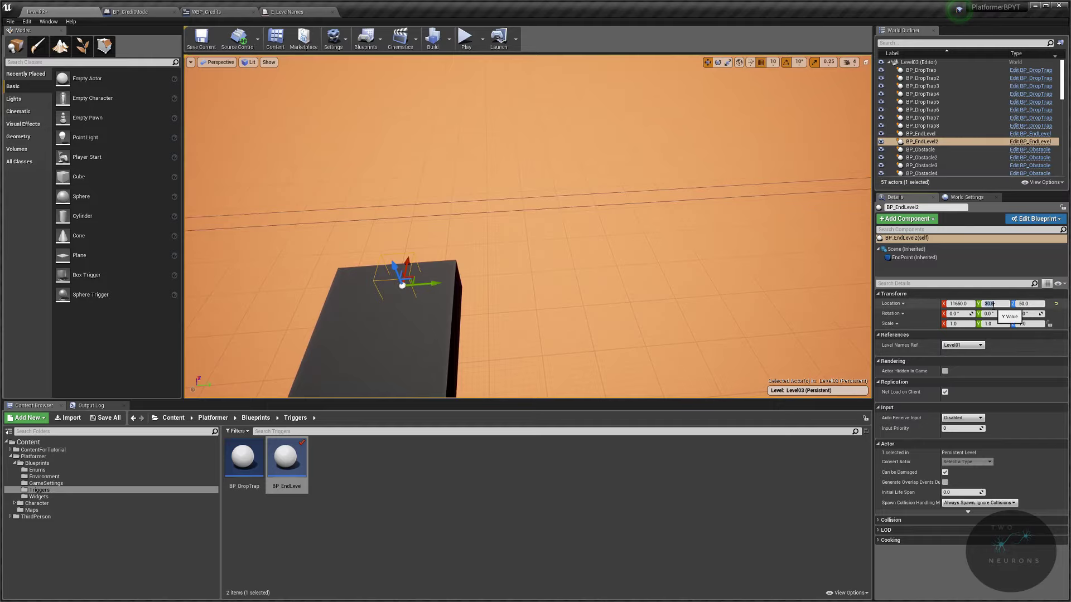
pyautogui.moveTo(705, 222); pyautogui.dragTo(705, 222, button='right')
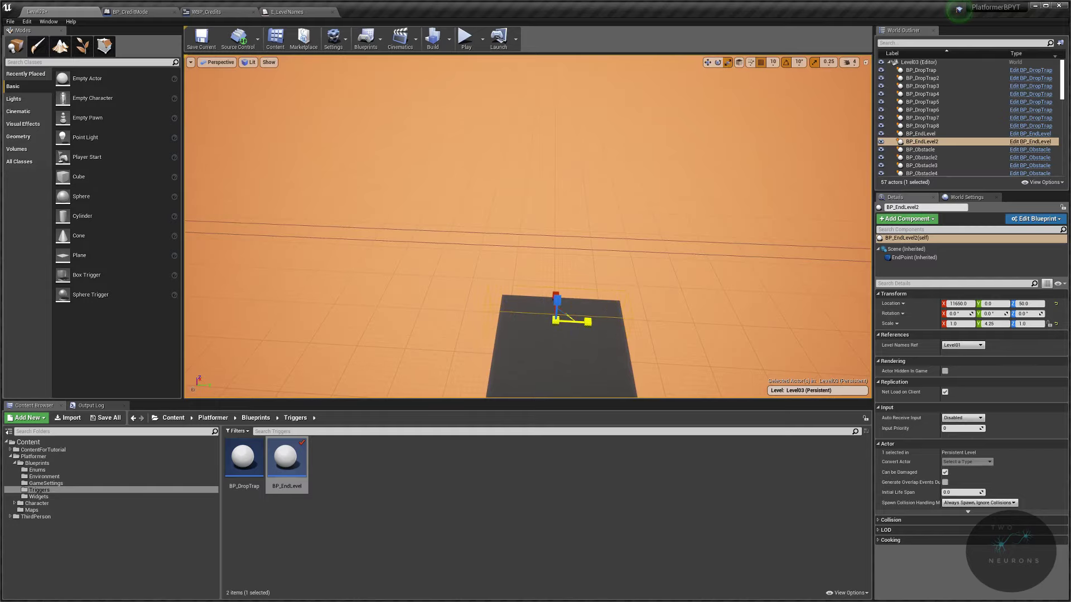
pyautogui.moveTo(508, 280); pyautogui.dragTo(509, 279, button='right')
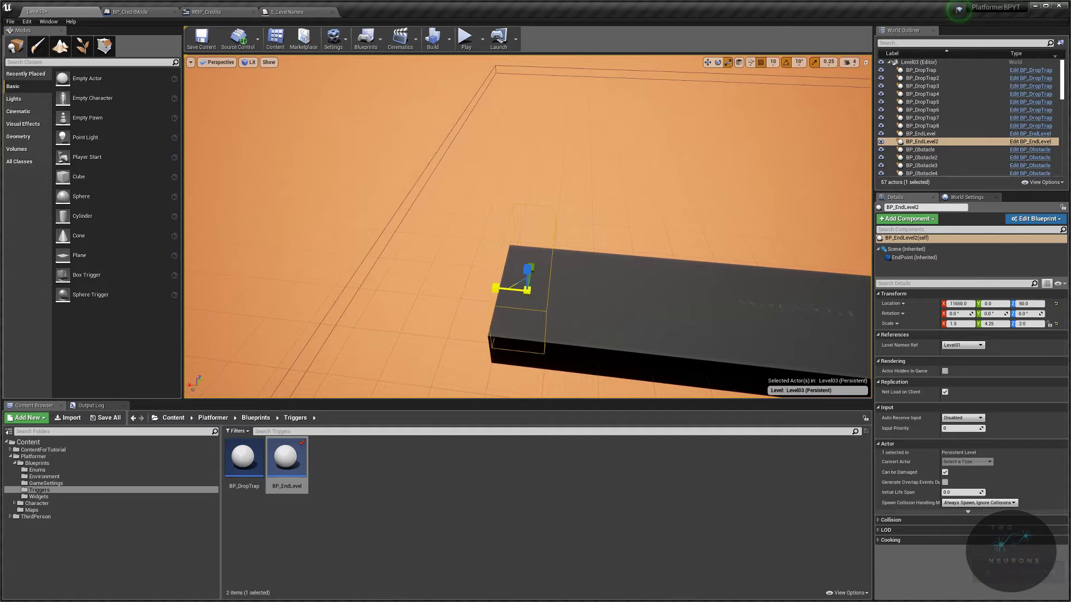
pyautogui.moveTo(584, 214); pyautogui.dragTo(584, 215, button='right')
pyautogui.rightClick(499, 261)
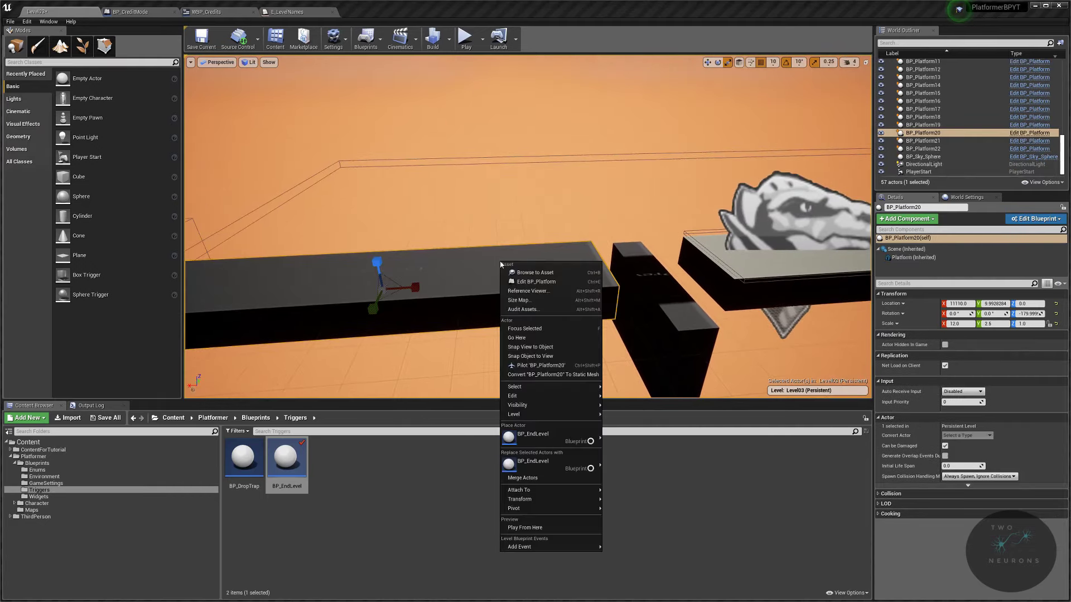
pyautogui.moveTo(536, 493)
pyautogui.click(529, 528)
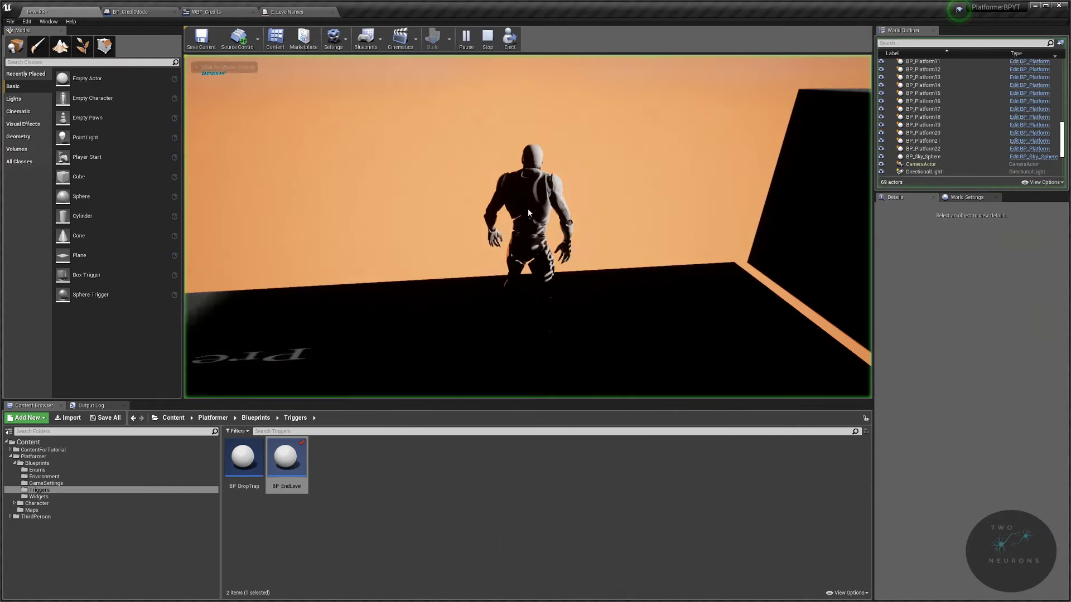
pyautogui.press('w')
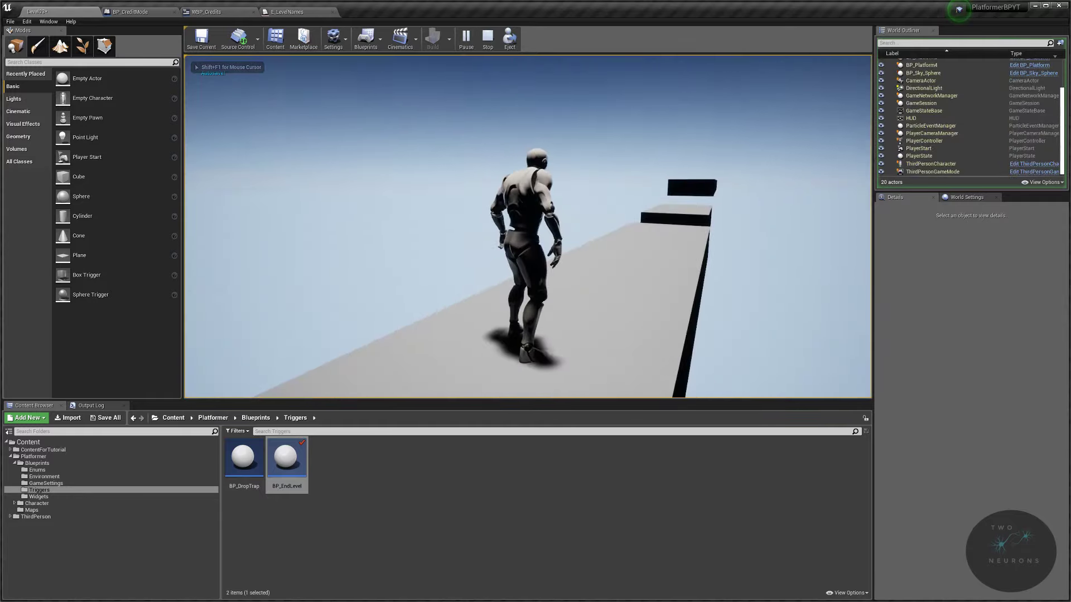
pyautogui.press('Escape')
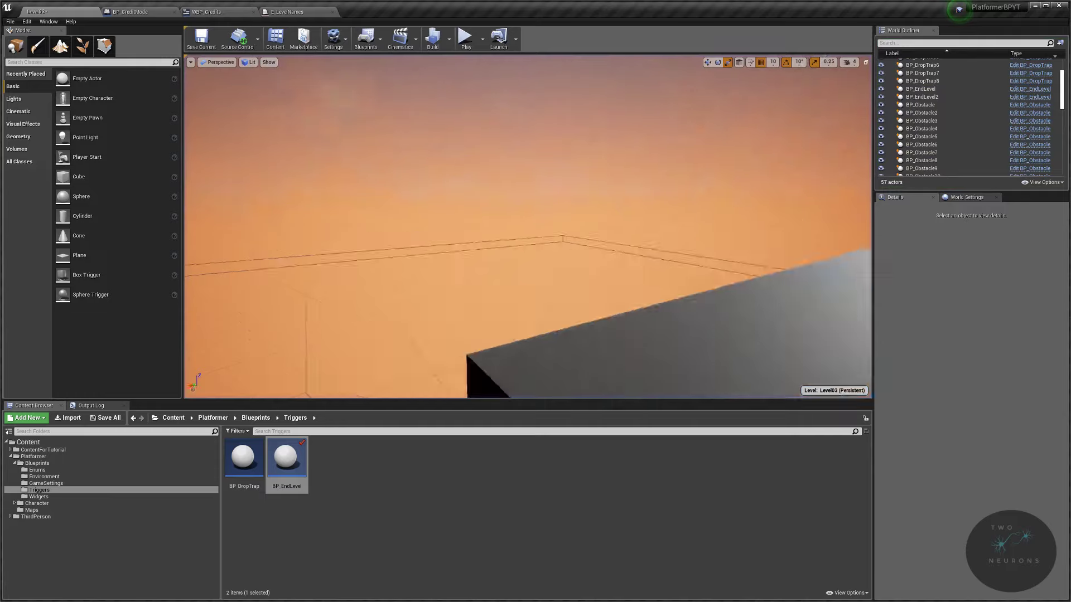
pyautogui.moveTo(676, 208)
pyautogui.mouseDown(button='right')
pyautogui.moveTo(675, 250)
pyautogui.moveTo(678, 225)
pyautogui.mouseUp(button='right')
# Navigate the viewport over the final platform to find the end-level trigger.
pyautogui.click(646, 290)
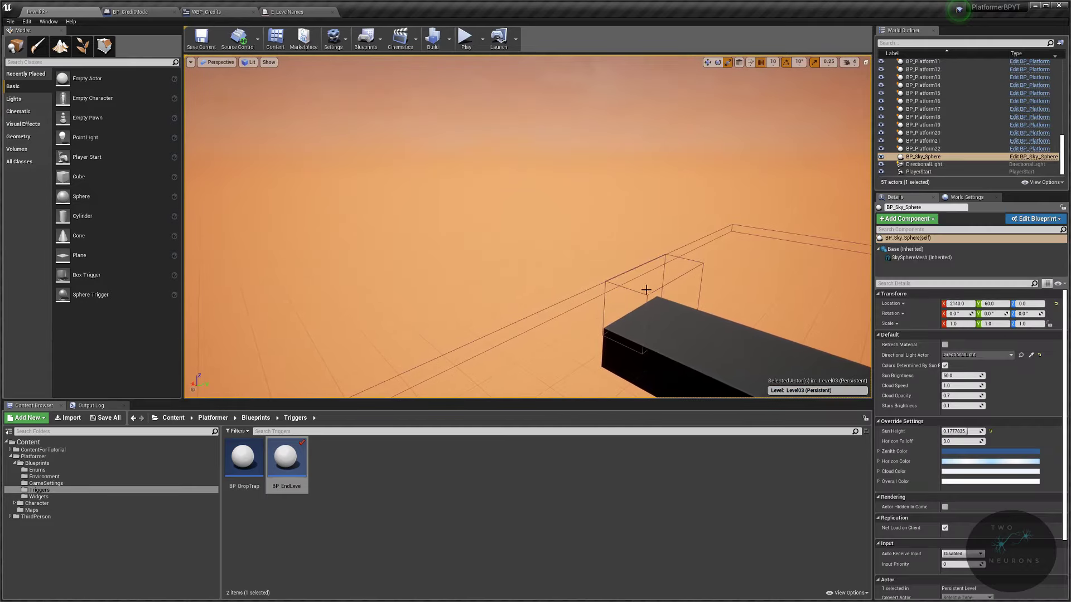
pyautogui.moveTo(638, 291); pyautogui.dragTo(502, 301, button='right')
pyautogui.click(449, 319)
pyautogui.click(352, 272)
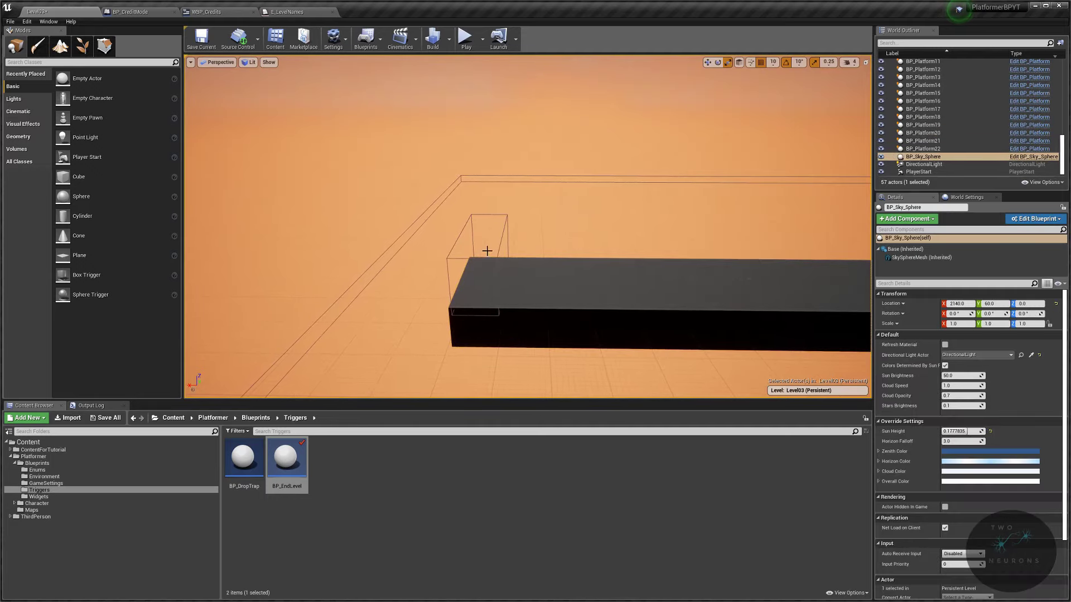
pyautogui.moveTo(352, 272); pyautogui.dragTo(407, 286, button='right')
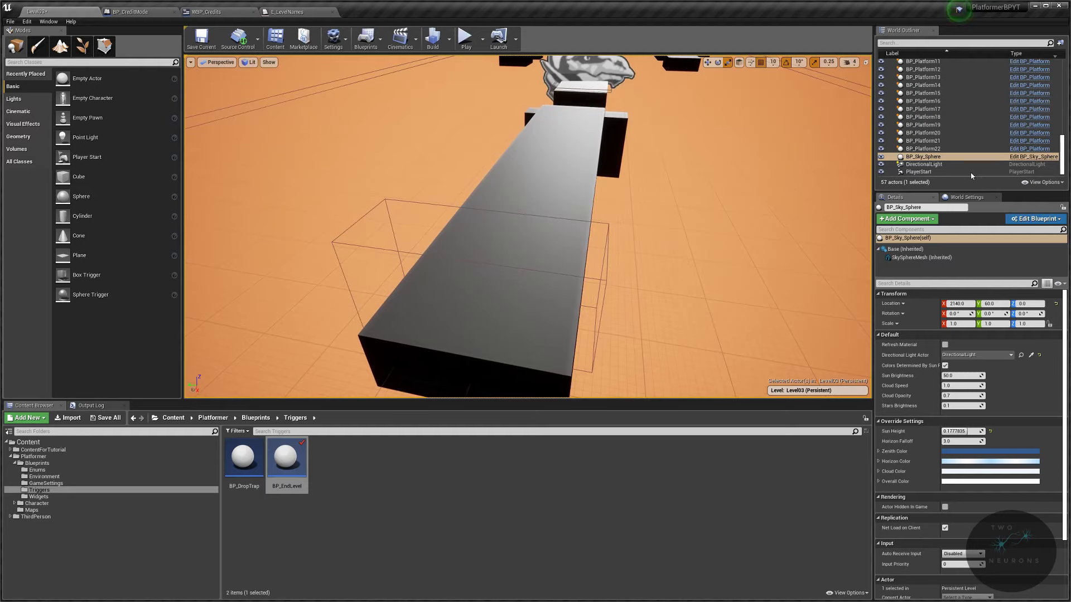
pyautogui.scroll(10, 967, 156)
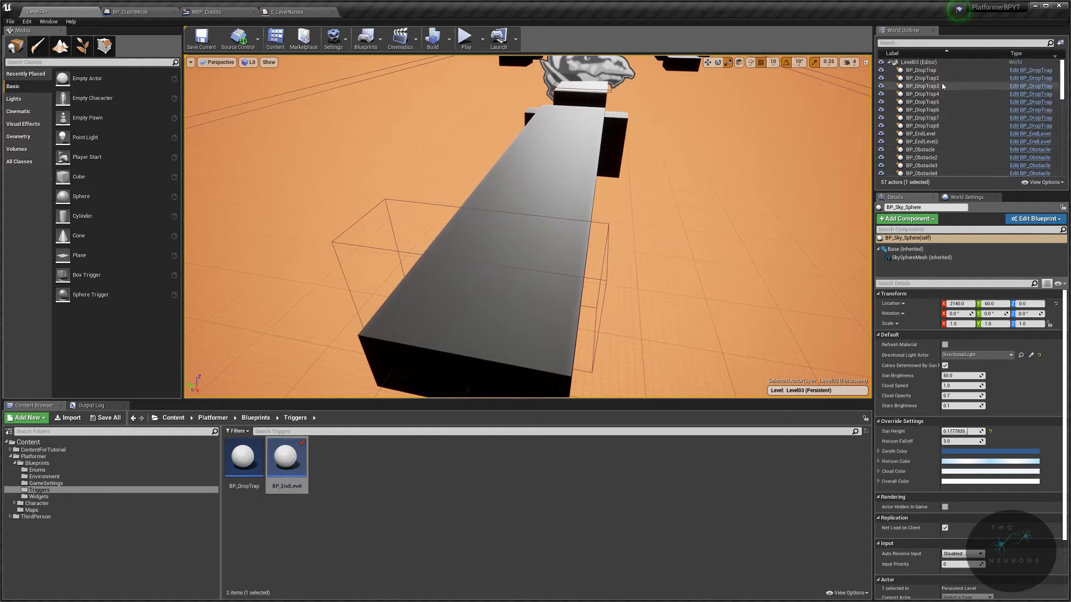
# Select BP_EndLevel2 and set its Level Names Ref to Credits.
pyautogui.click(952, 142)
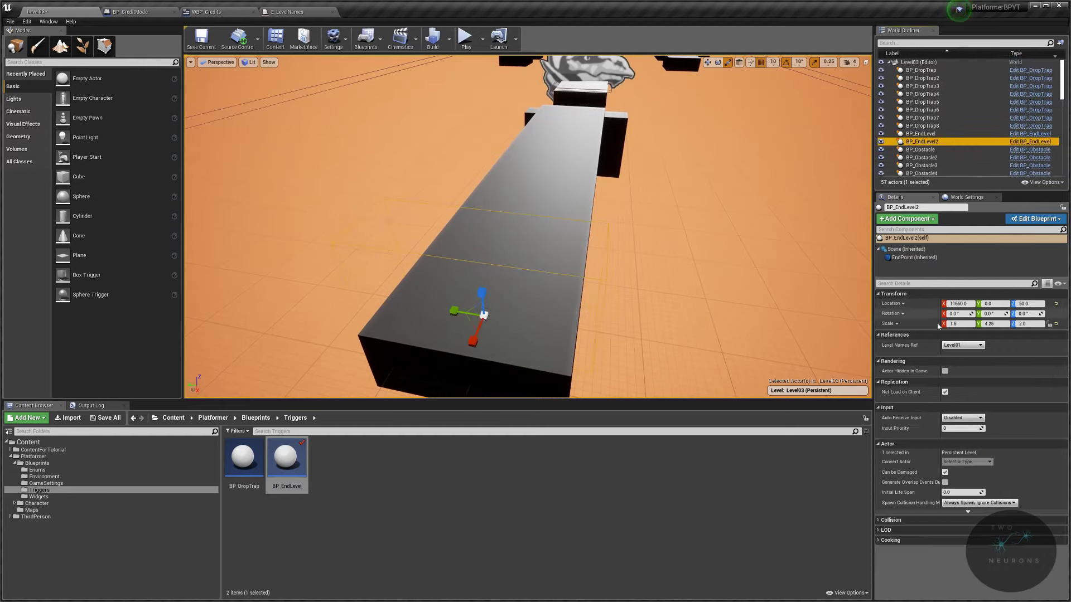
pyautogui.click(963, 345)
pyautogui.click(963, 371)
pyautogui.moveTo(841, 257); pyautogui.dragTo(769, 229, button='right')
pyautogui.rightClick(513, 251)
pyautogui.click(555, 516)
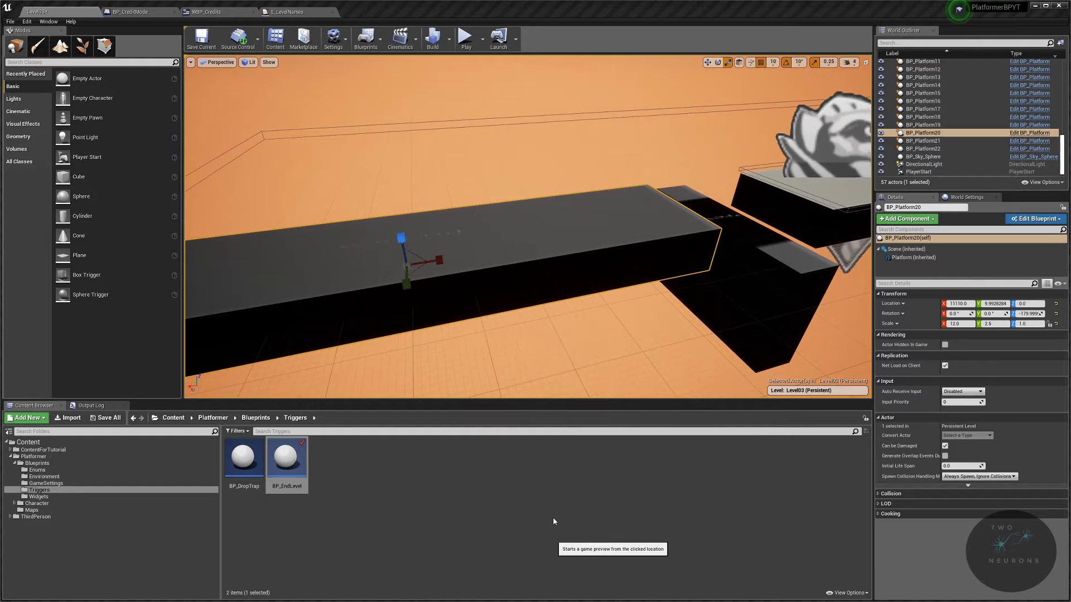
pyautogui.press('w')
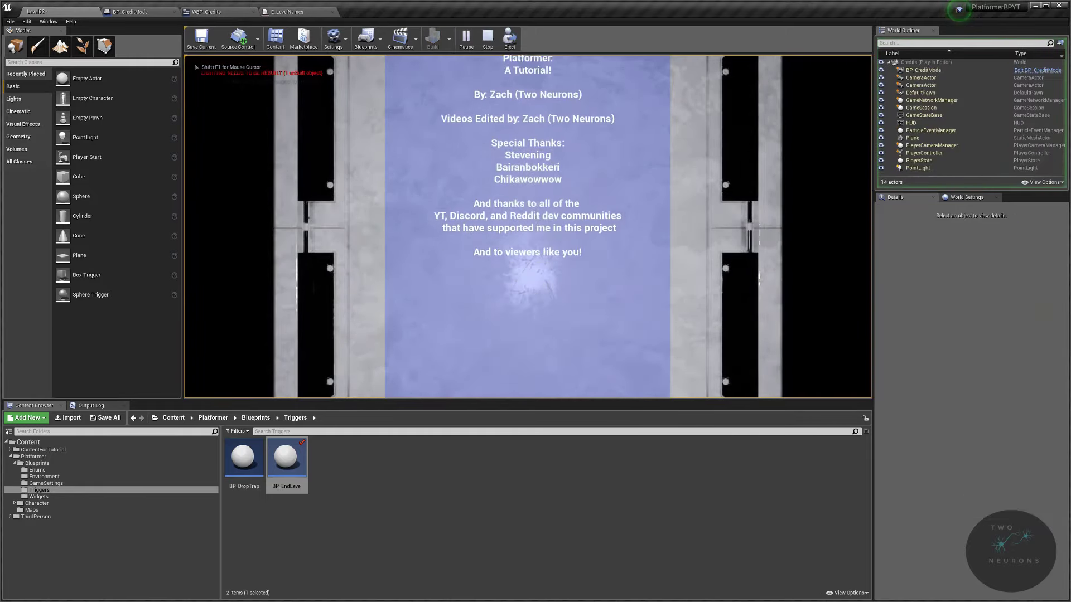
pyautogui.press('Escape')
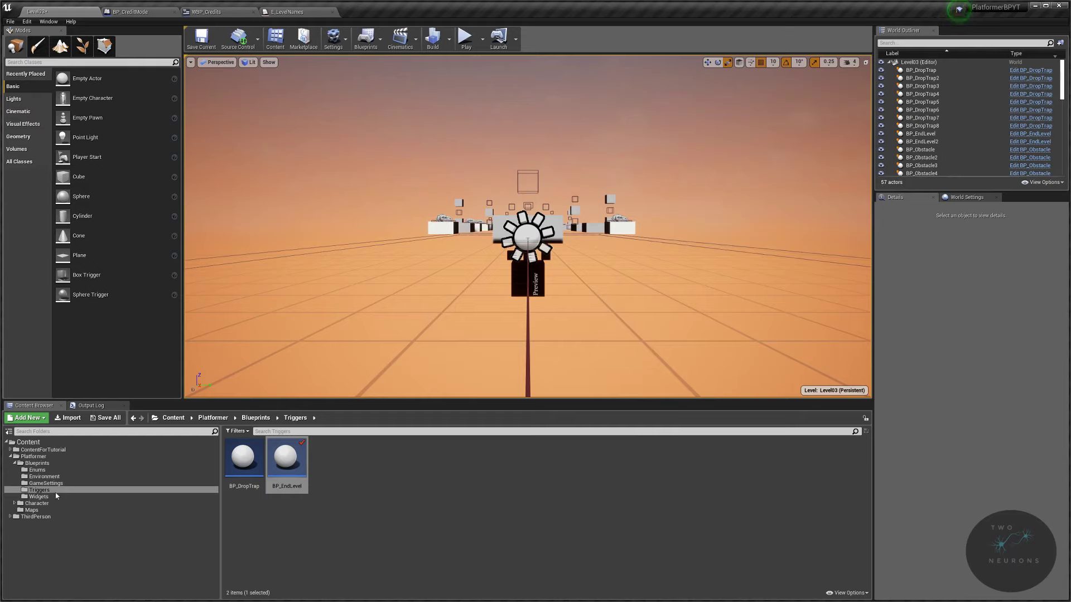
# In WBP_Credits, insert a 0.5-second Delay between Event Construct and Play Animation for CreditsRoll.
pyautogui.click(40, 497)
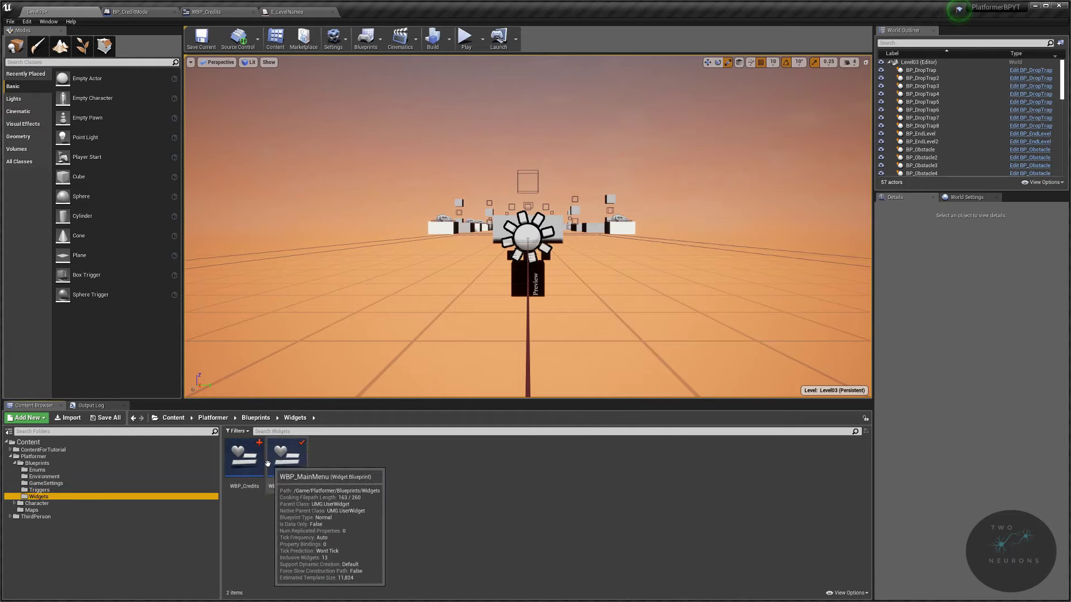
pyautogui.doubleClick(248, 459)
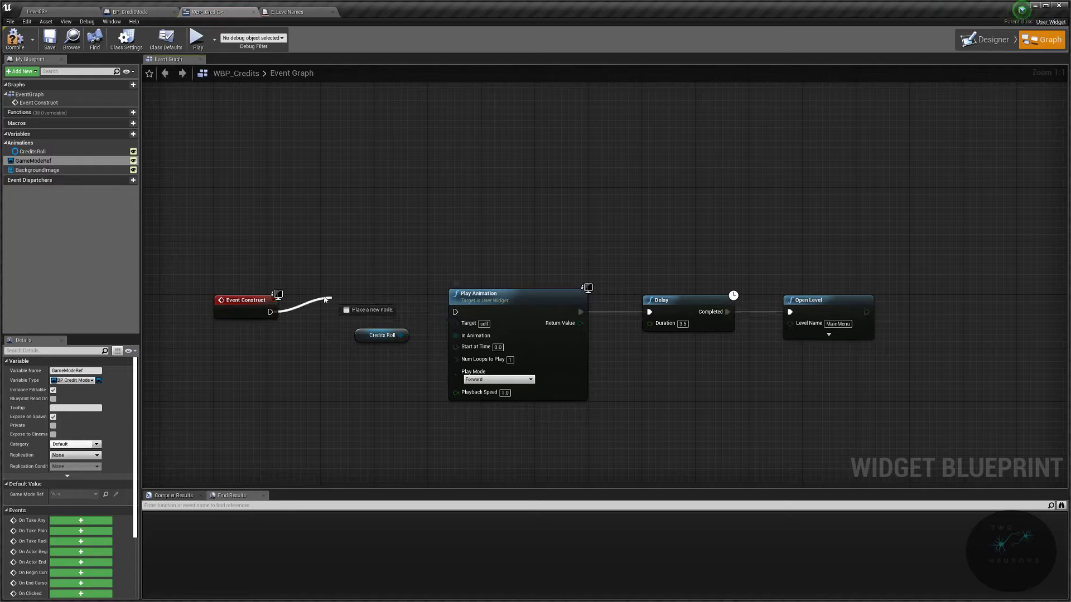
pyautogui.moveTo(325, 300); pyautogui.dragTo(323, 300)
pyautogui.write('delay')
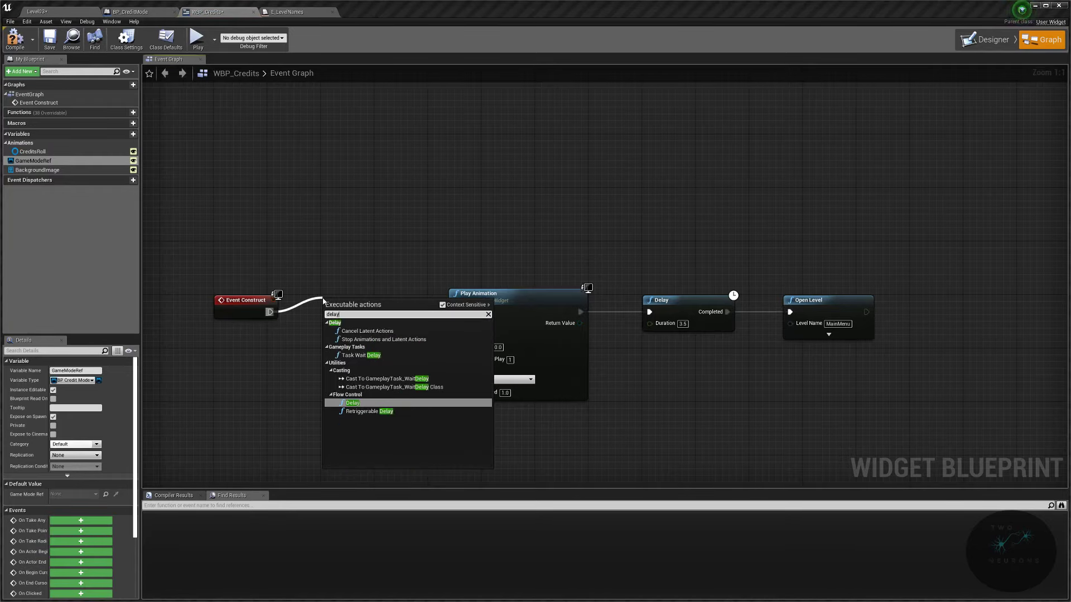
pyautogui.press('Return')
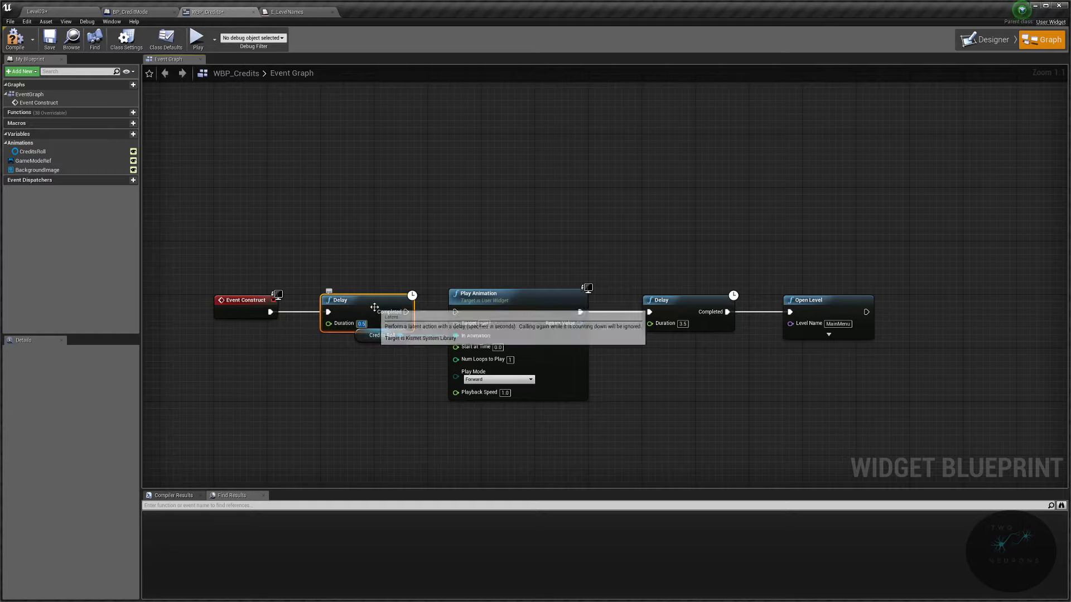
pyautogui.moveTo(365, 336); pyautogui.dragTo(377, 363)
pyautogui.moveTo(407, 312); pyautogui.dragTo(407, 318)
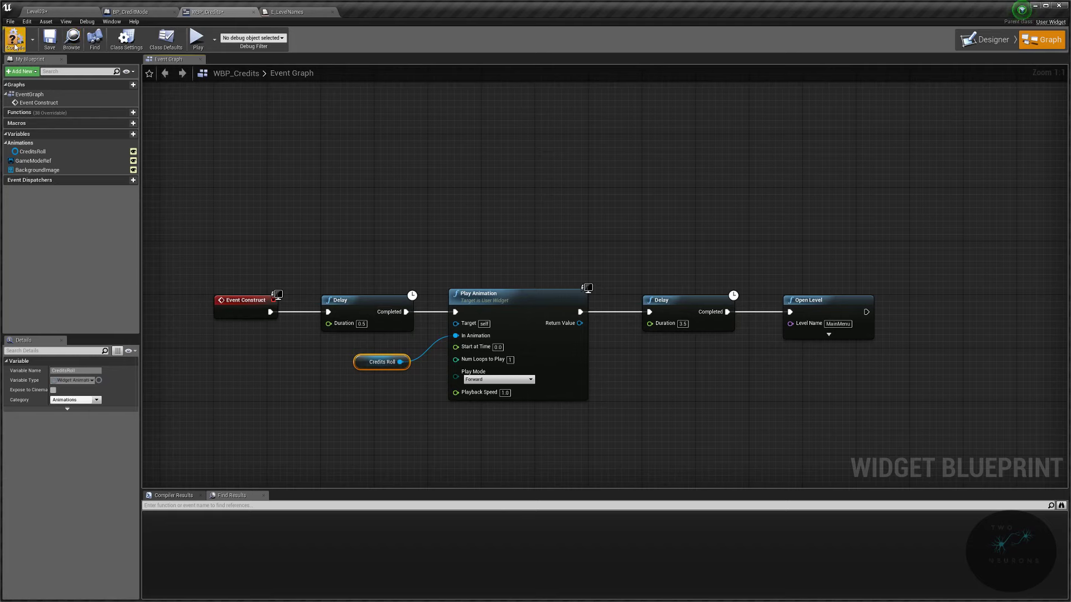
# In the Designer timeline, undo a stray key move and shift CreditsRoll's end keyframes to 5.00 s.
pyautogui.click(982, 39)
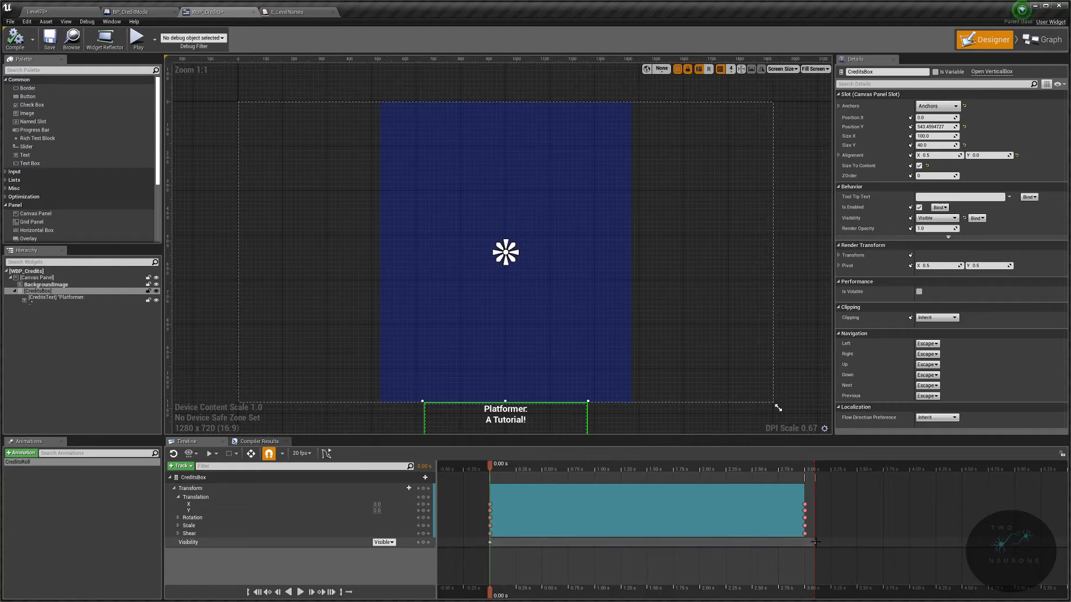
pyautogui.moveTo(816, 542); pyautogui.dragTo(1011, 554)
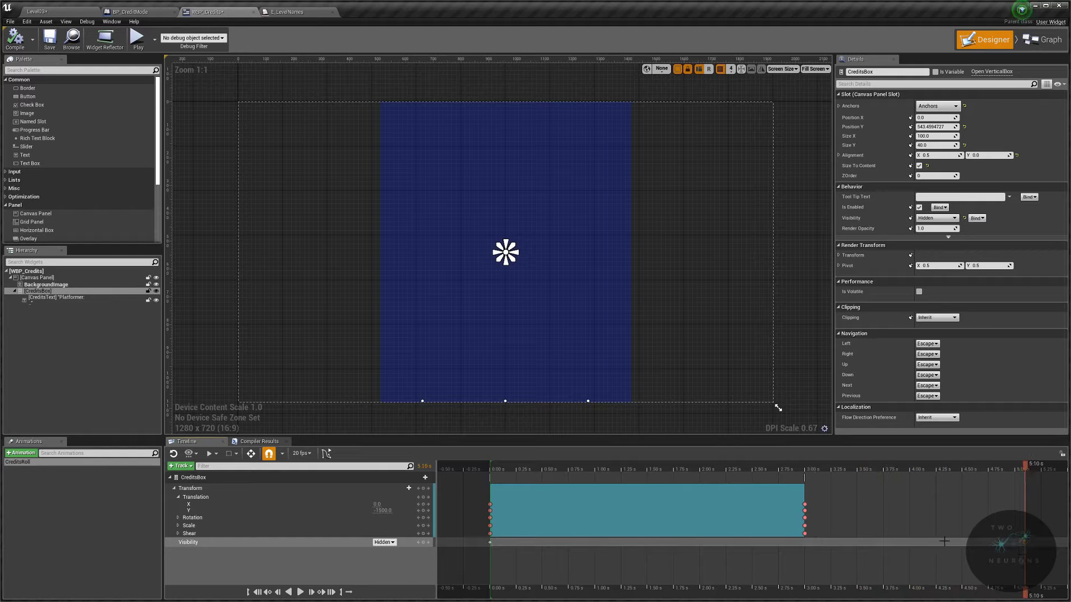
pyautogui.hotkey('ctrl', 'z')
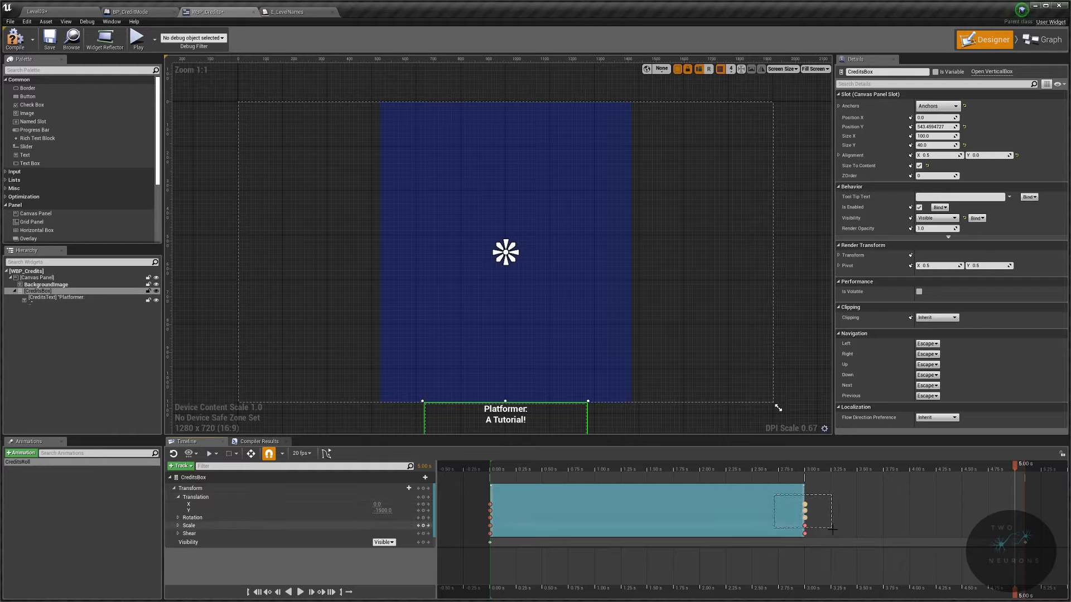
pyautogui.moveTo(774, 494); pyautogui.dragTo(839, 537)
pyautogui.moveTo(805, 505); pyautogui.dragTo(1015, 506)
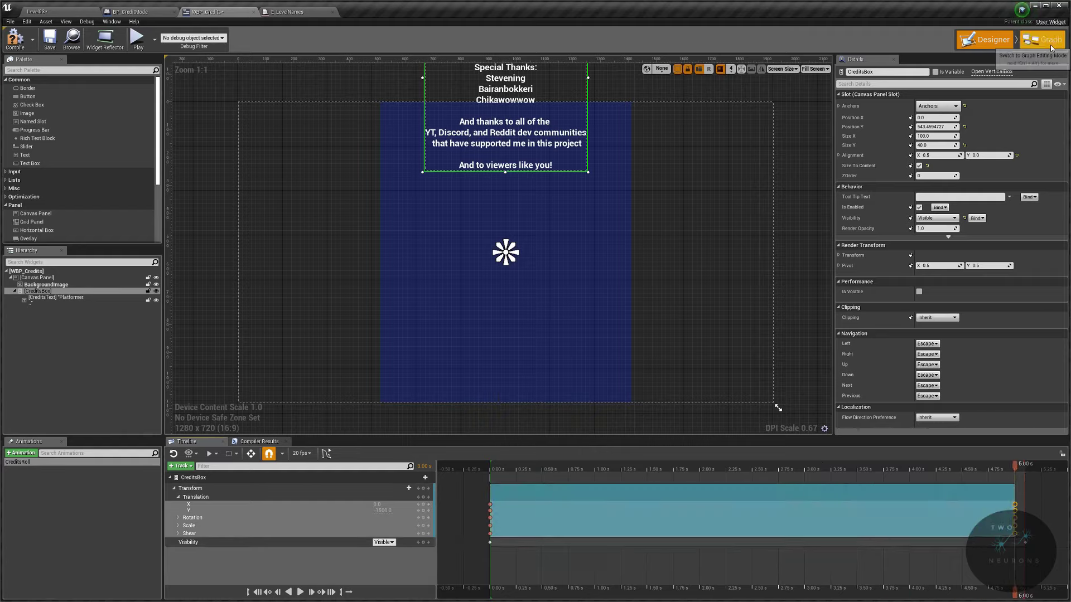
# Compile WBP_Credits and run a quick Play test.
pyautogui.click(1047, 46)
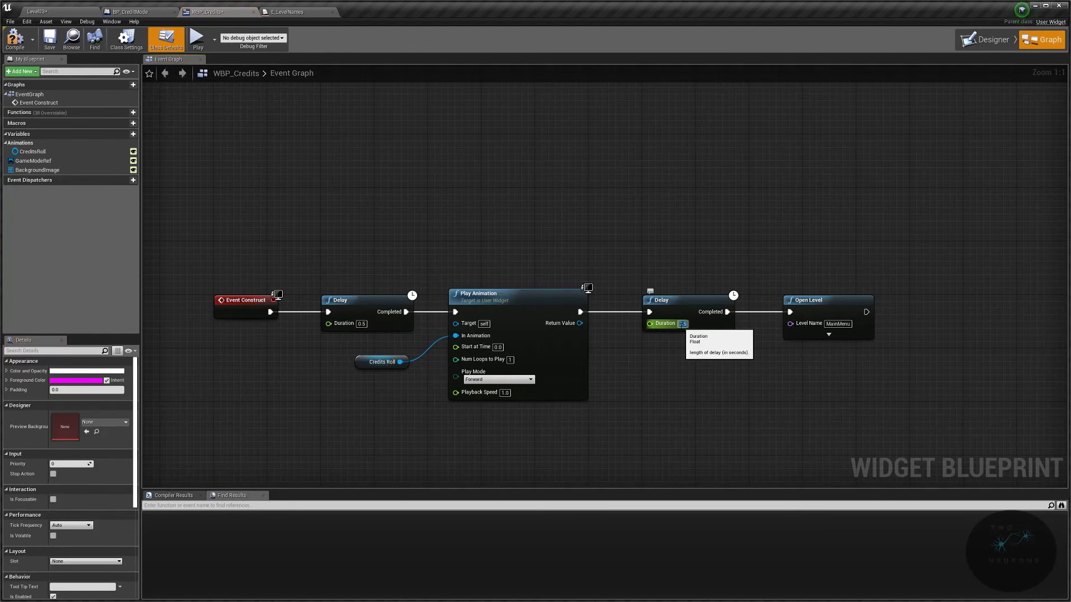
pyautogui.click(14, 40)
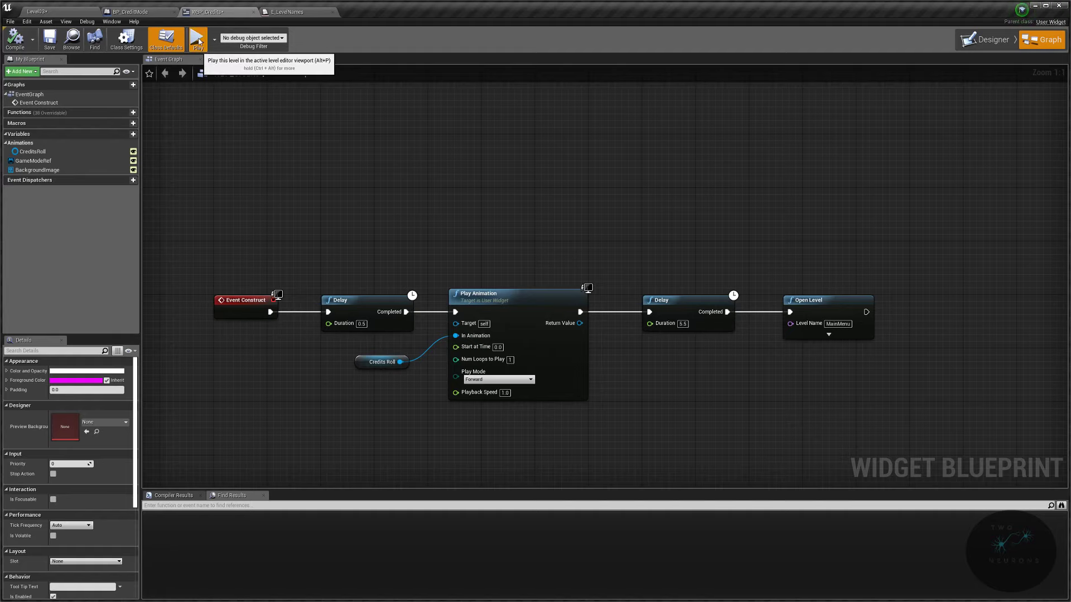
pyautogui.click(198, 39)
pyautogui.press('Escape')
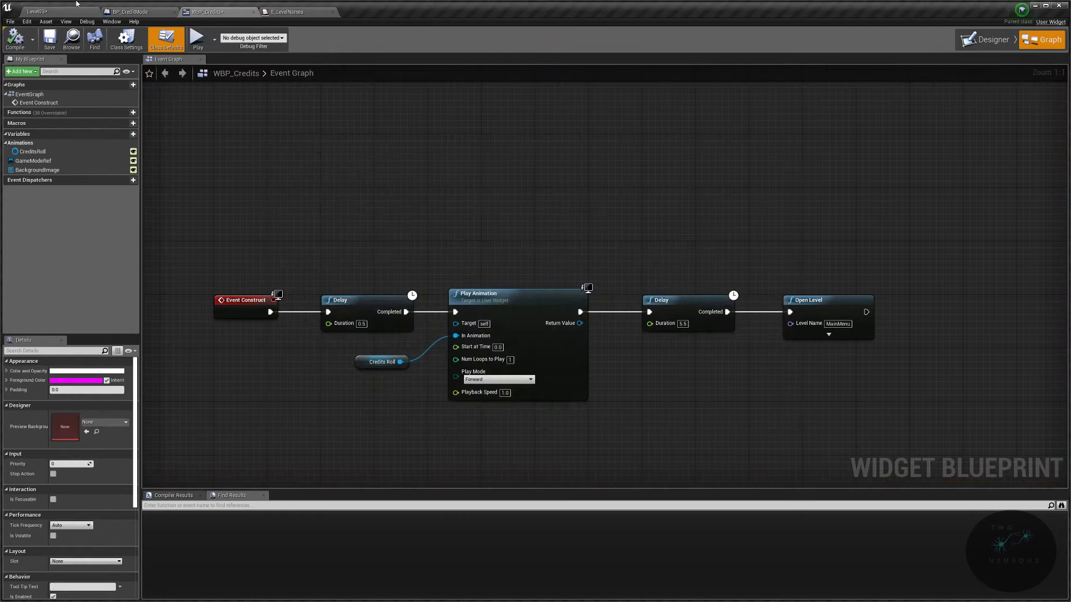
# Bring Level03 back into view and save all levels and blueprints.
pyautogui.click(68, 12)
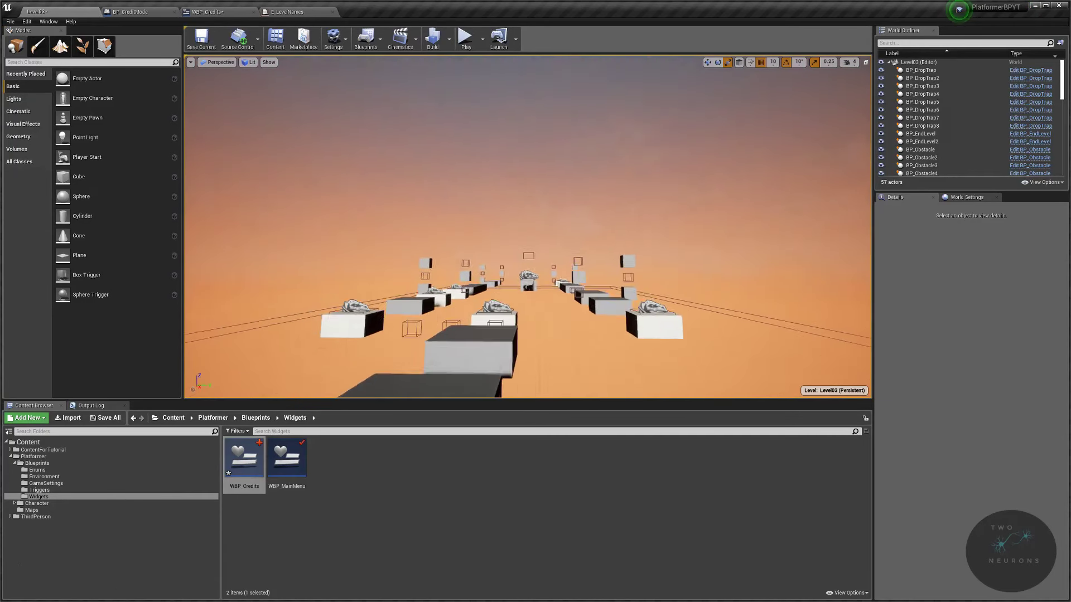
pyautogui.moveTo(527, 223); pyautogui.dragTo(519, 204, button='right')
pyautogui.hotkey('ctrl', 'shift', 's')
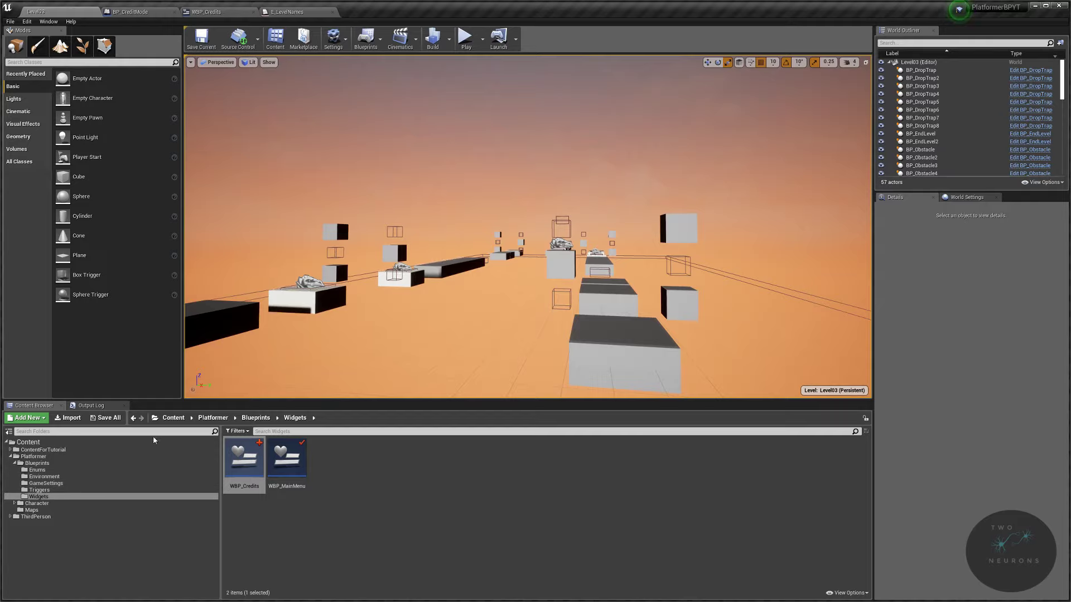
# Open the Credits map from Maps and play it until it returns to the main menu.
pyautogui.click(128, 511)
pyautogui.doubleClick(261, 473)
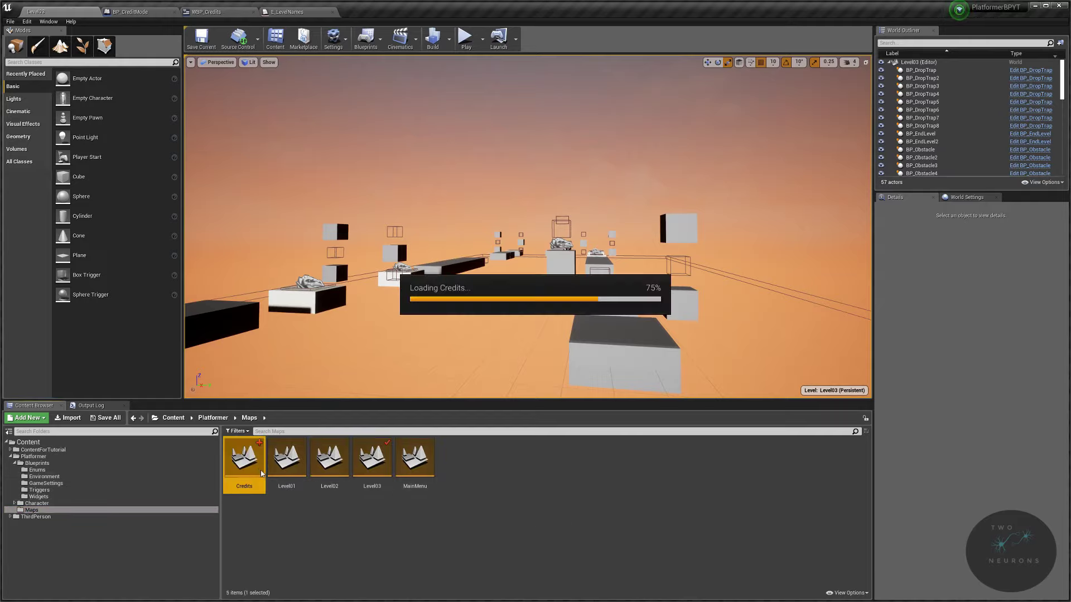
pyautogui.click(467, 39)
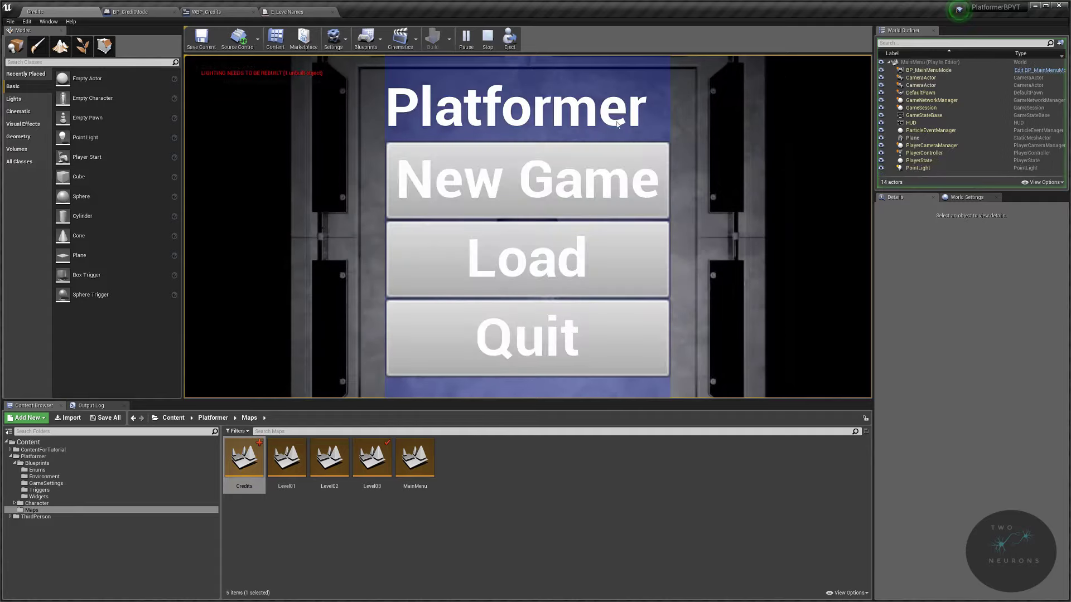
# Start a New Game and run and jump onto Level01's first raised block.
pyautogui.click(587, 179)
pyautogui.press('w')
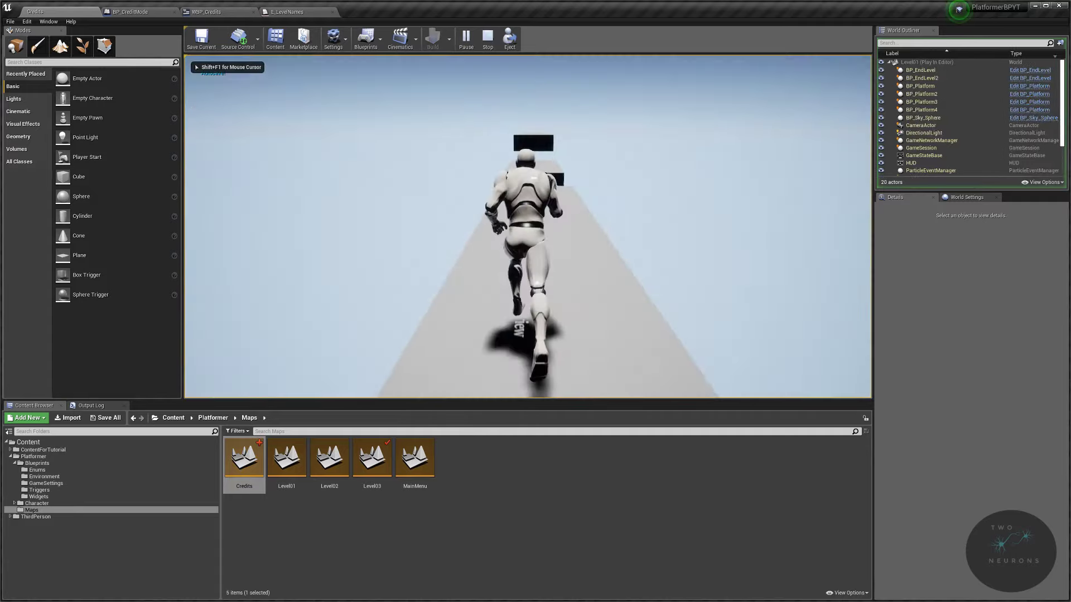
pyautogui.press('space')
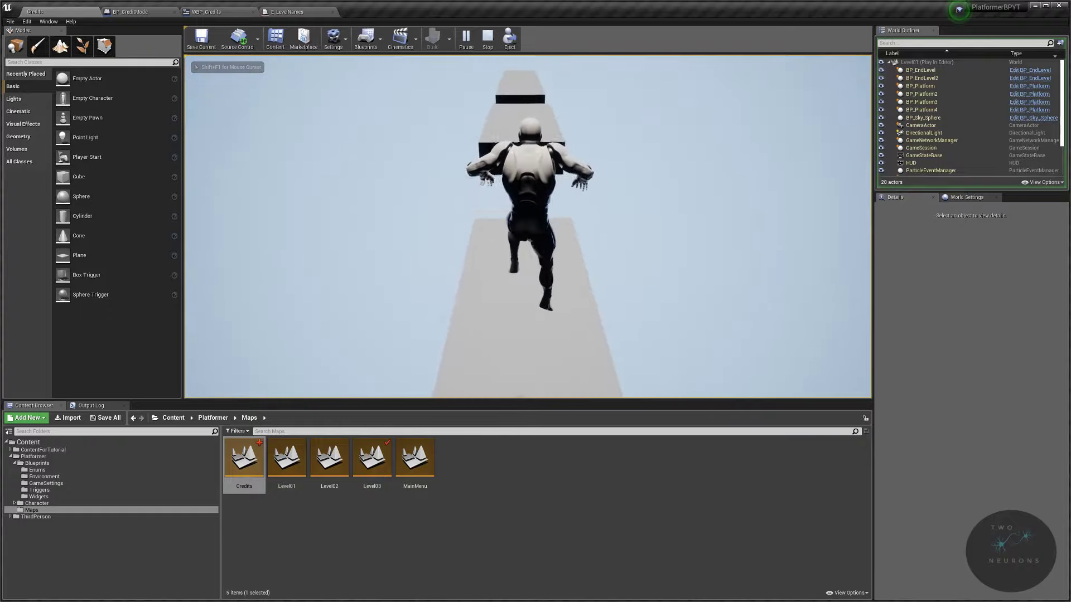
# Run and jump through Level01 and Level02 until reaching Level02's end trigger.
pyautogui.press('space')
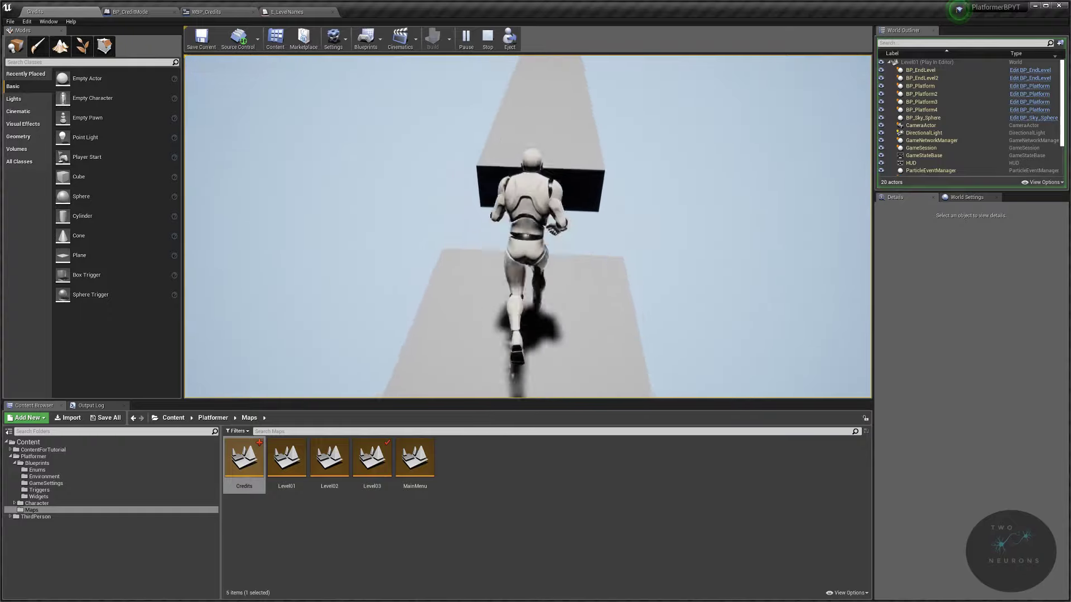
pyautogui.press('space')
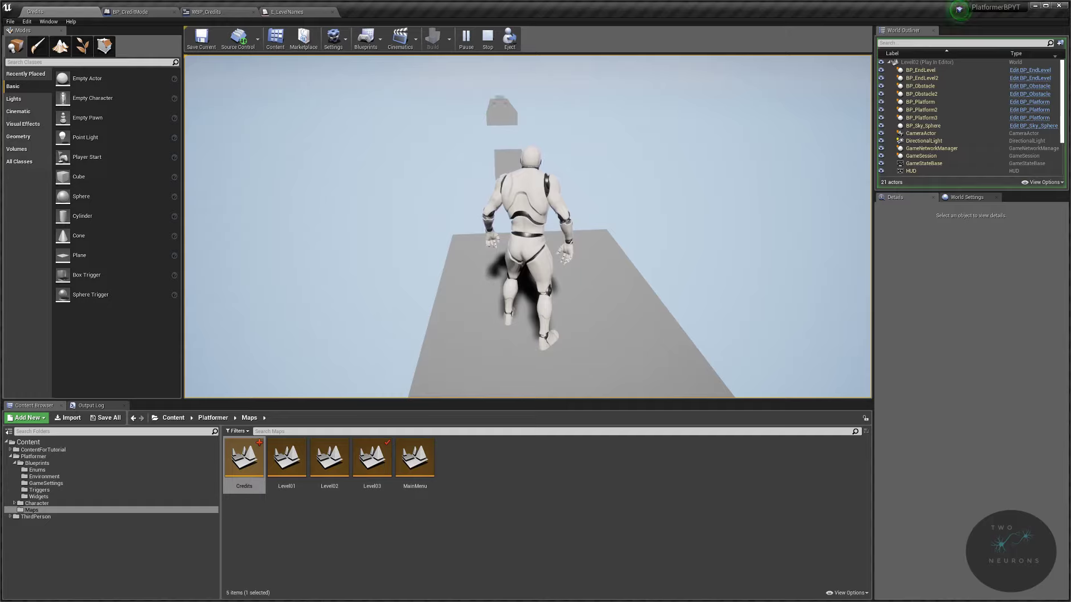
pyautogui.press('w')
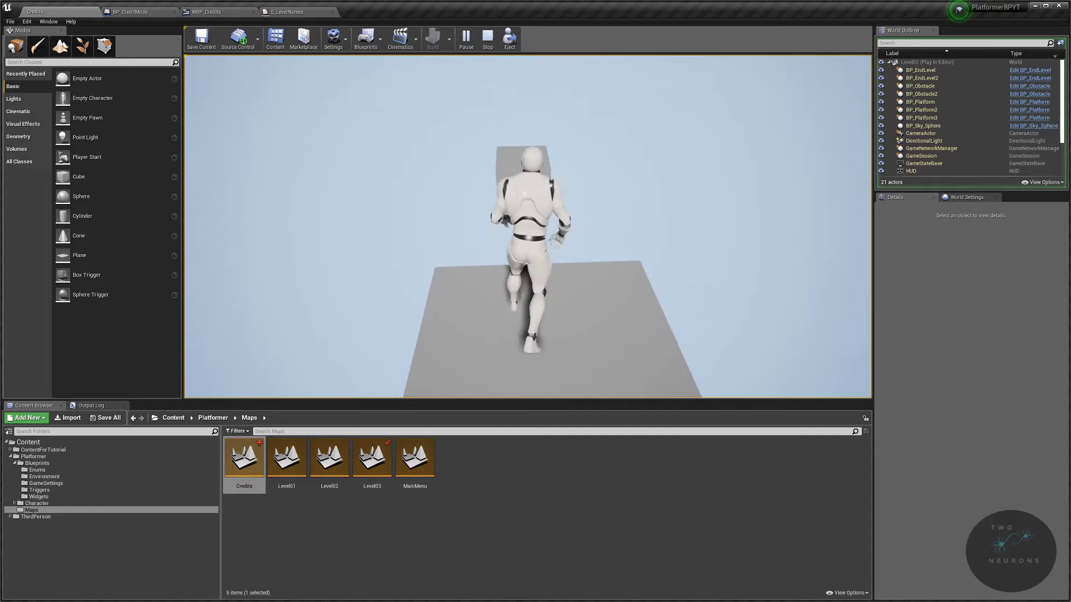
pyautogui.press('space')
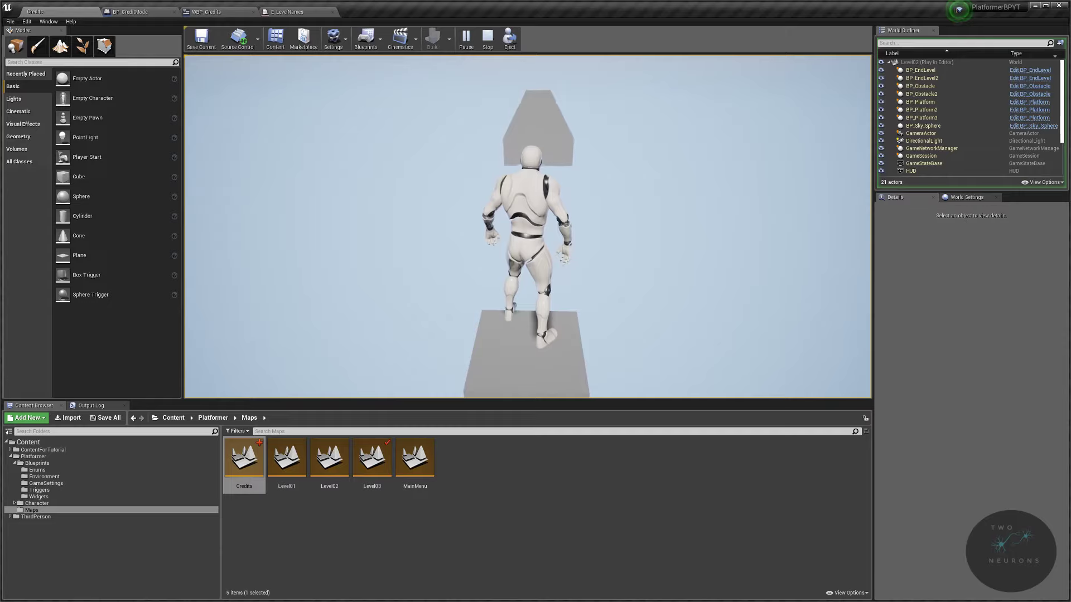
pyautogui.press('w')
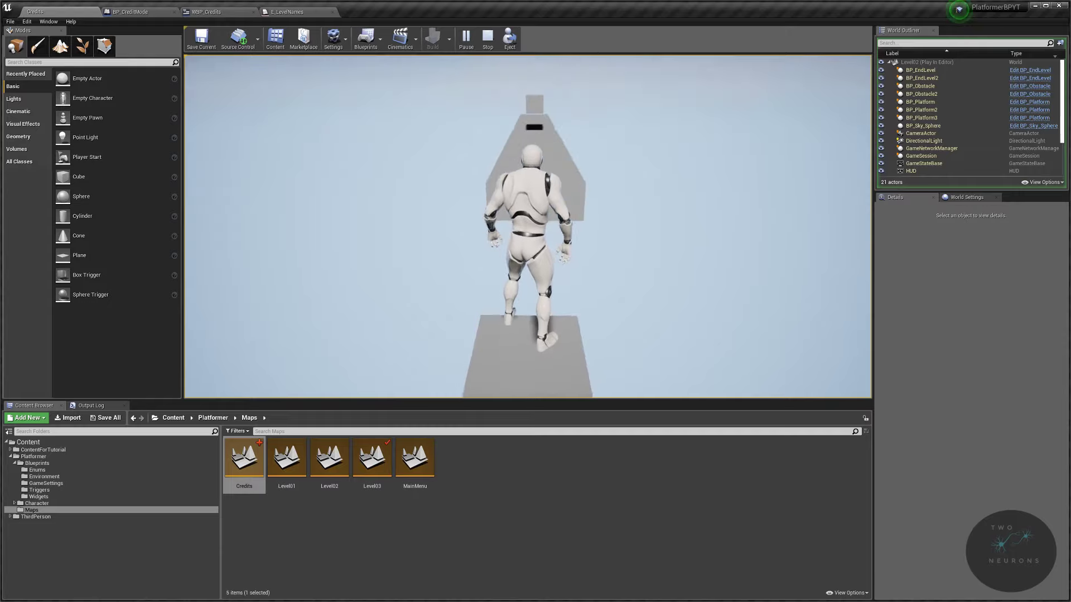
pyautogui.press('w')
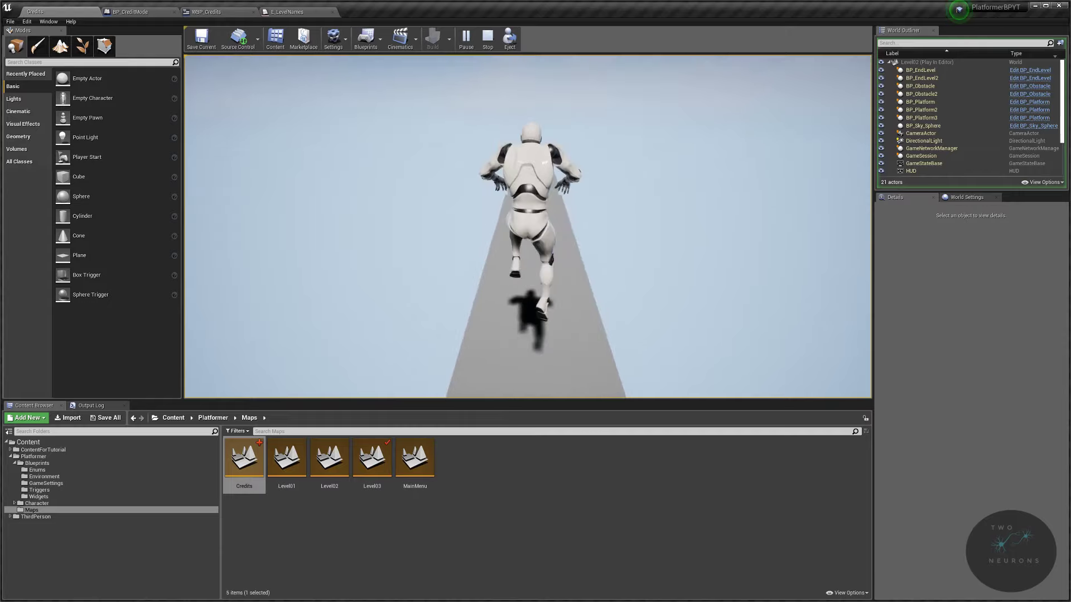
pyautogui.press('w')
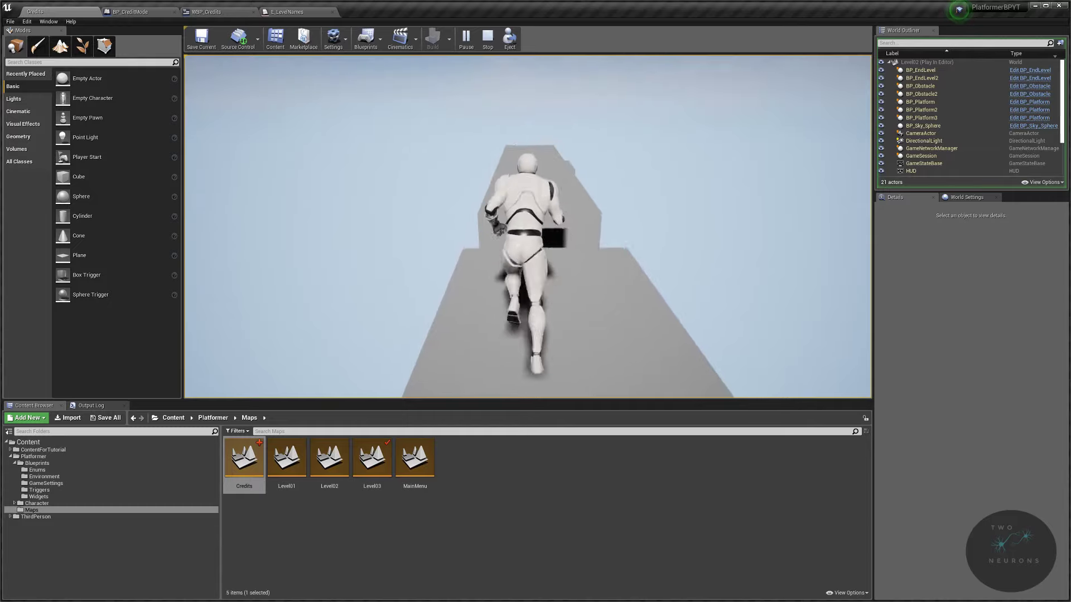
pyautogui.press('space')
pyautogui.press('w')
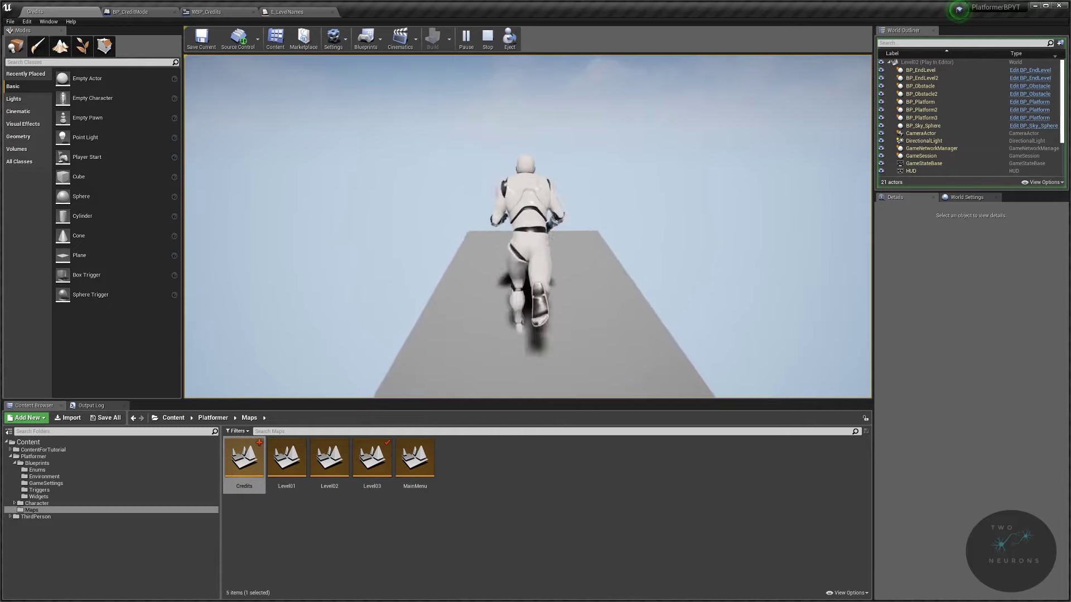
pyautogui.press('w')
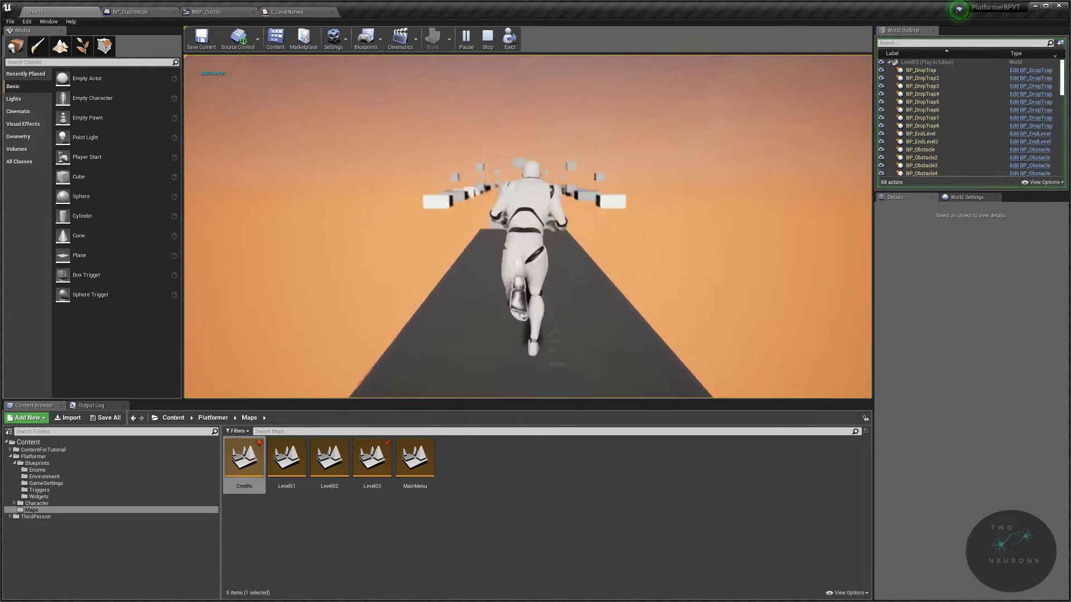
# Jump across Level03's first floating blocks onto the dark platform.
pyautogui.press('w')
pyautogui.press('space')
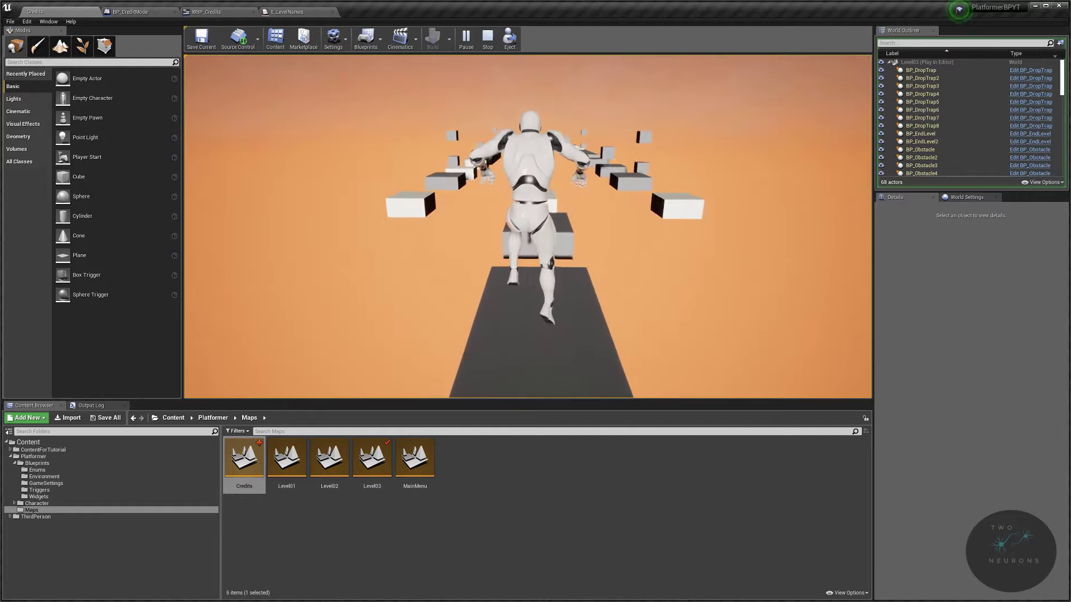
pyautogui.press('w')
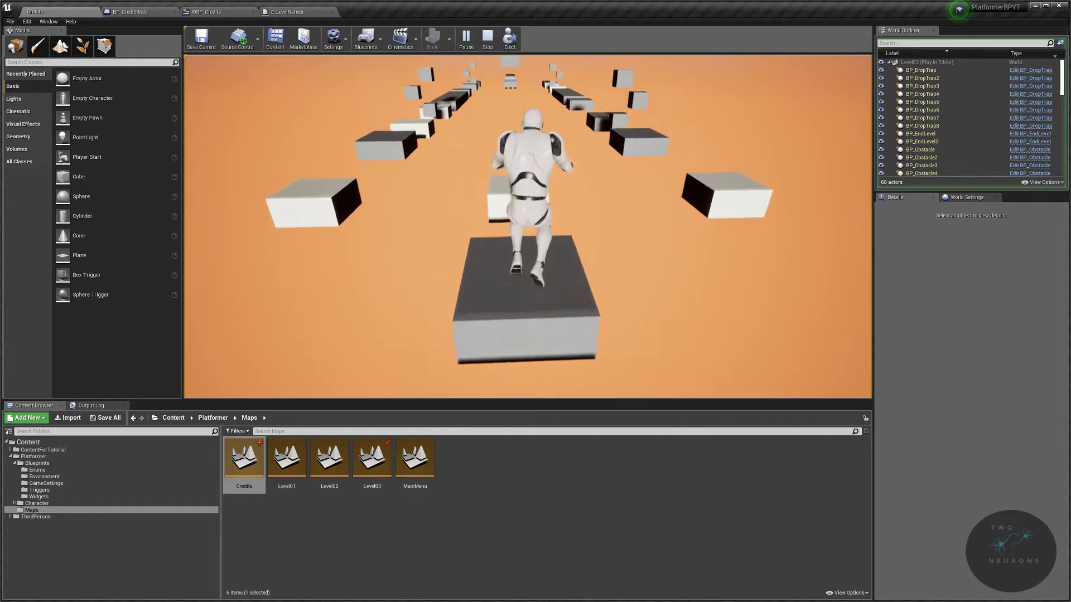
pyautogui.press('space')
pyautogui.press('w')
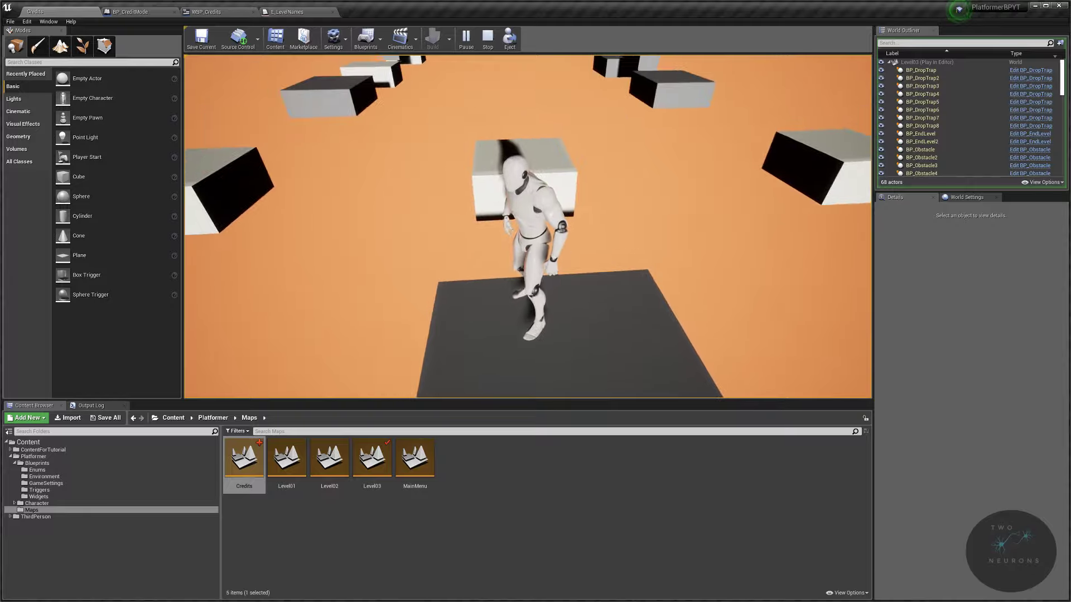